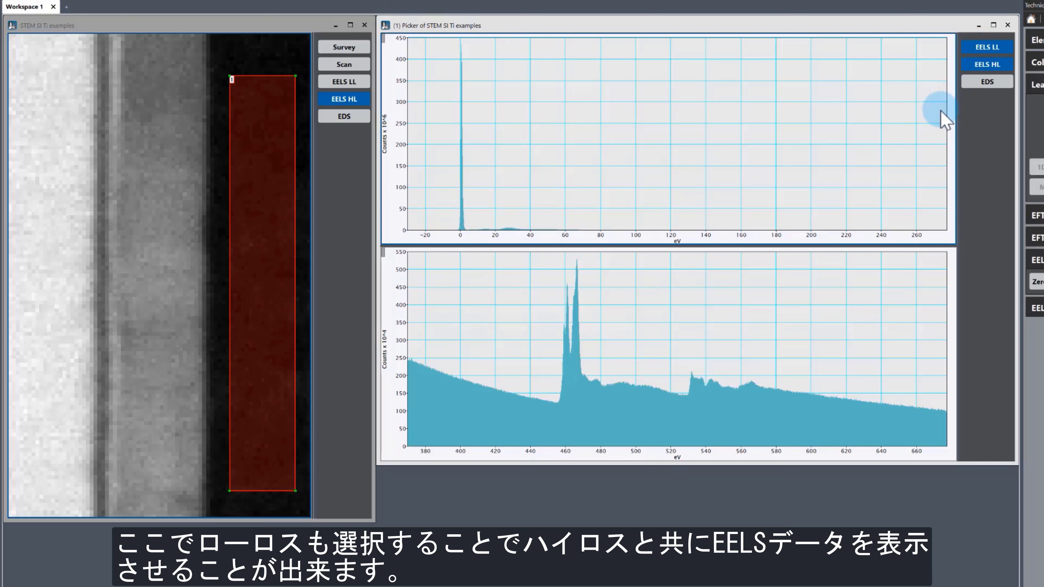
# Step: Add the EDS spectrum to the picker display and switch the visible datasets to EELS HL together with EDS
pyautogui.click(988, 83)
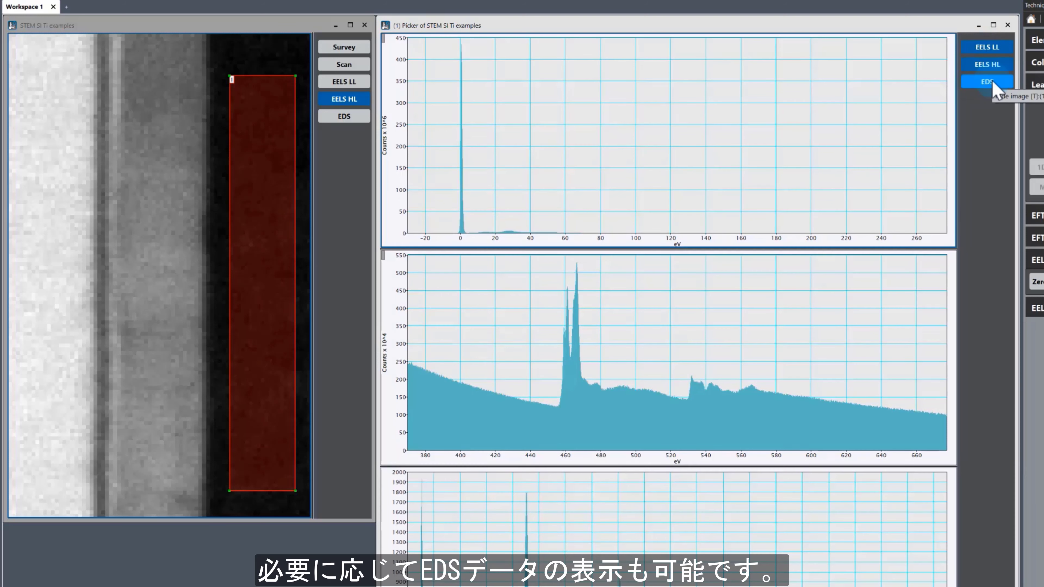
pyautogui.click(988, 64)
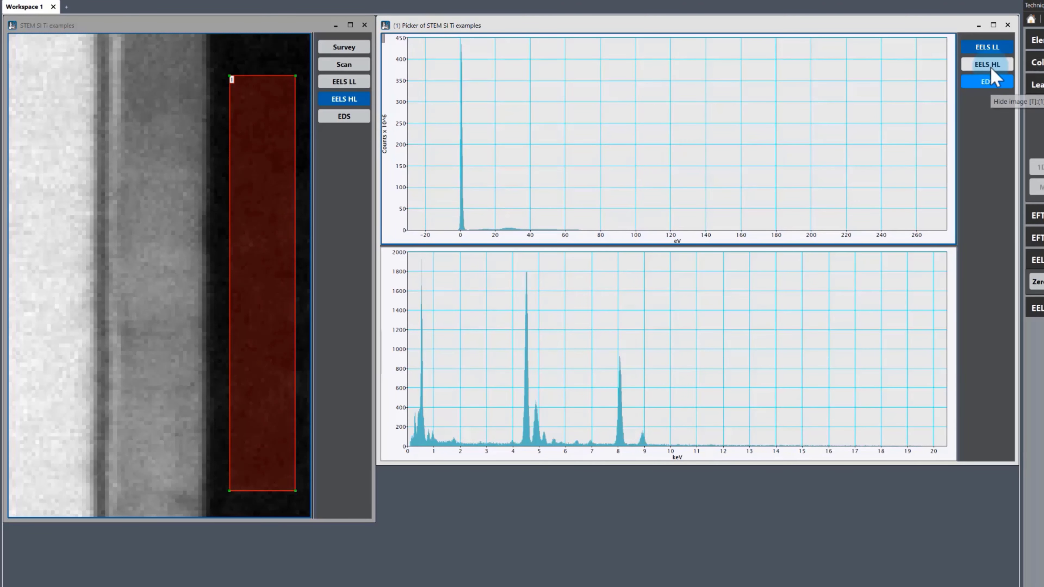
pyautogui.click(995, 50)
pyautogui.click(995, 51)
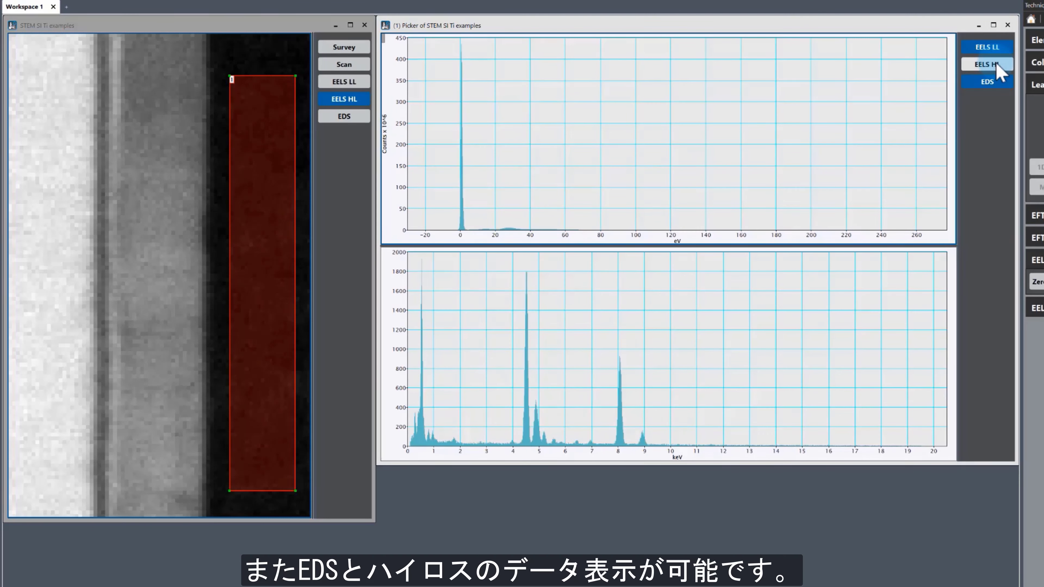
pyautogui.click(996, 65)
pyautogui.click(994, 50)
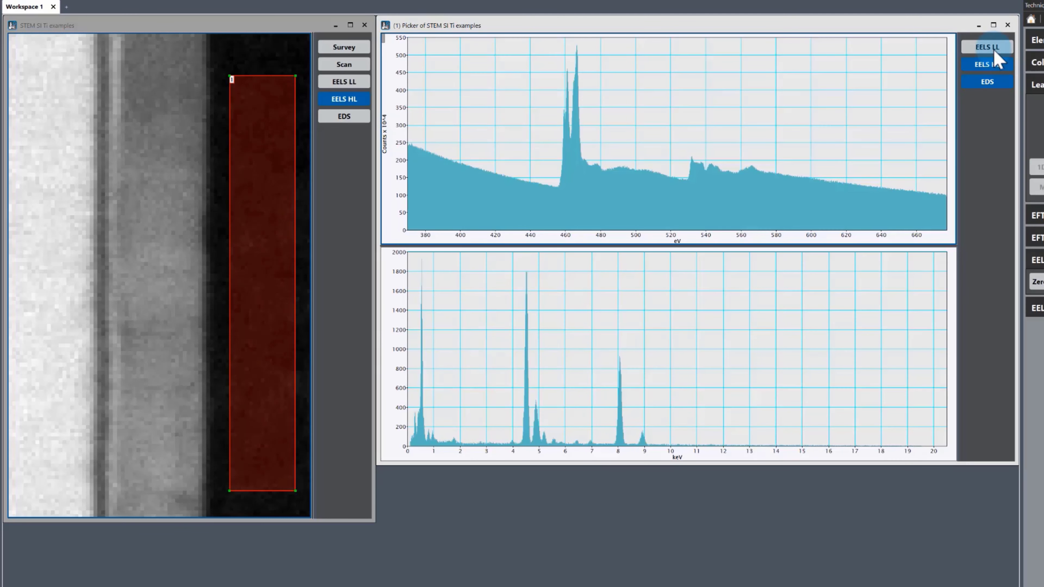
# Step: Show EELS LL with EELS HL in place of EDS, and inspect the zero-loss peak around 0 eV
pyautogui.click(988, 85)
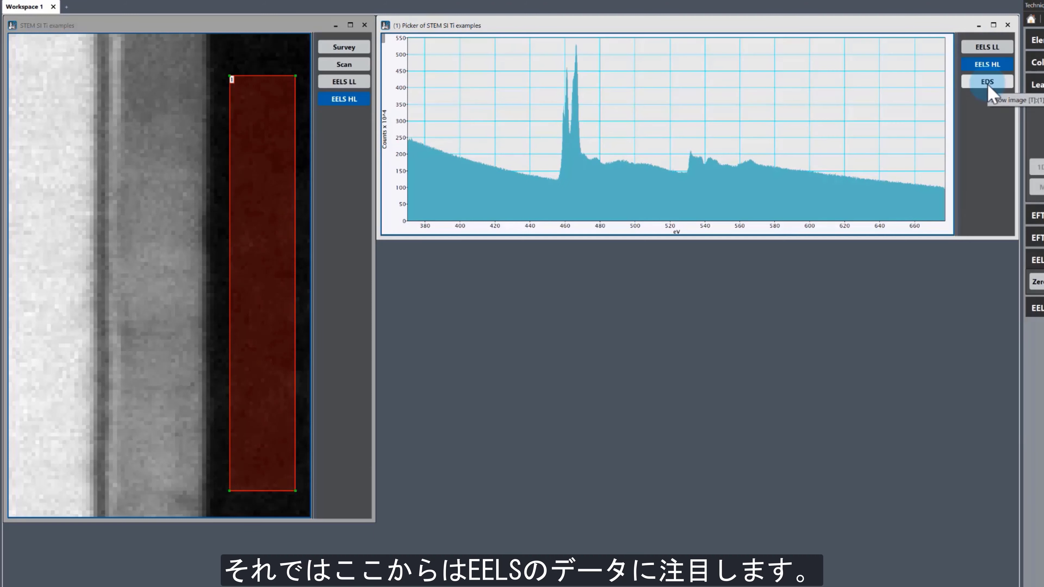
pyautogui.click(988, 48)
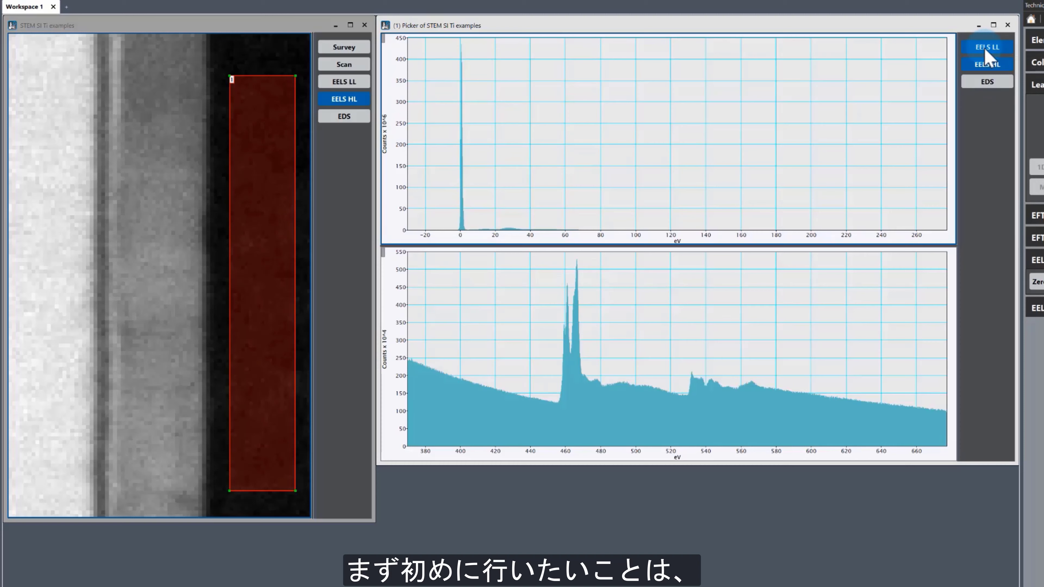
pyautogui.scroll(5, 462, 239)
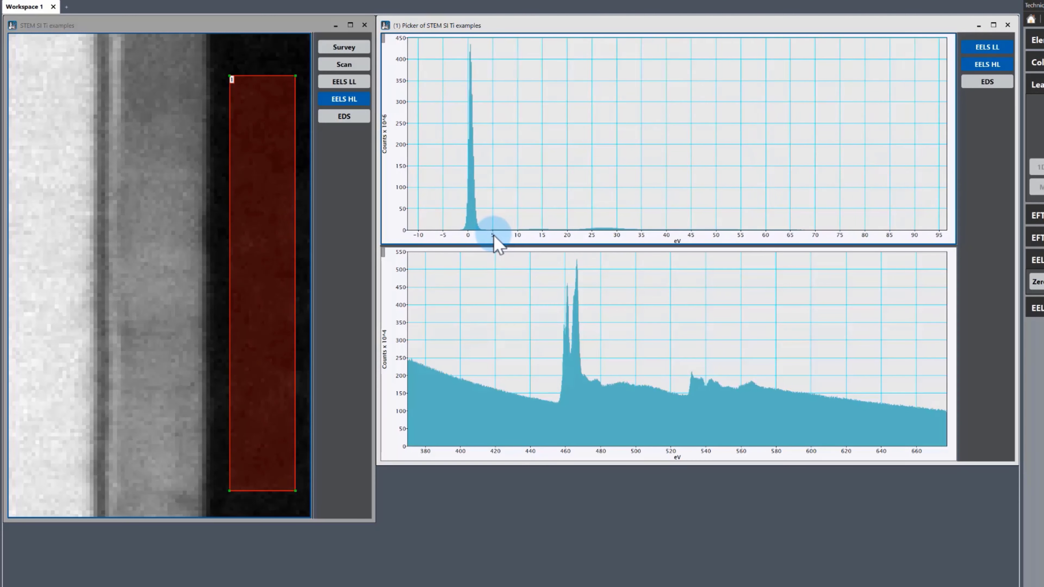
pyautogui.scroll(5, 494, 238)
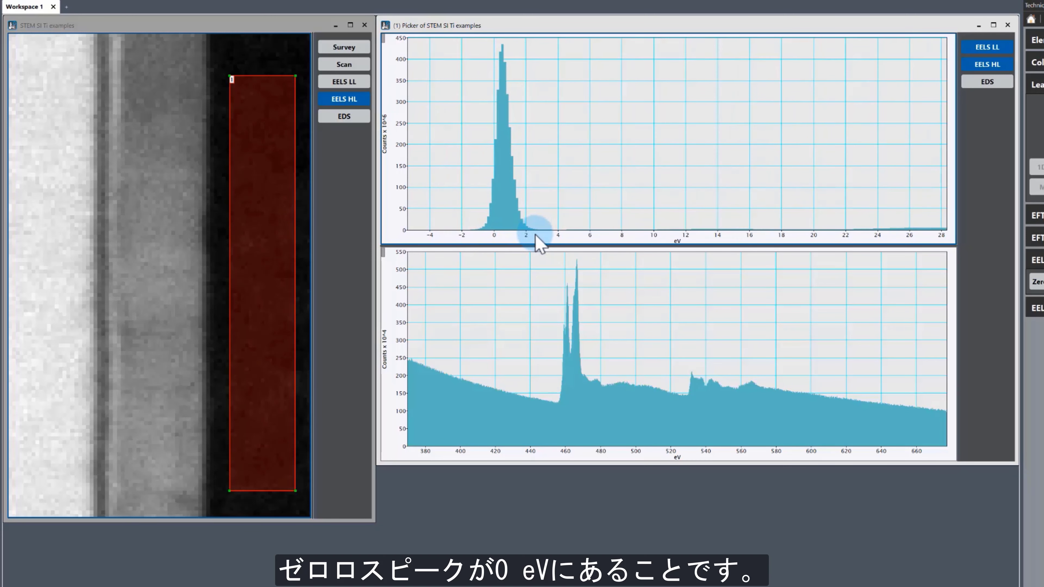
# Step: Shrink the picker region to a tiny area in the dark layer and select the zero-loss peak from about -3.6 to 4.05 eV
pyautogui.click(289, 474)
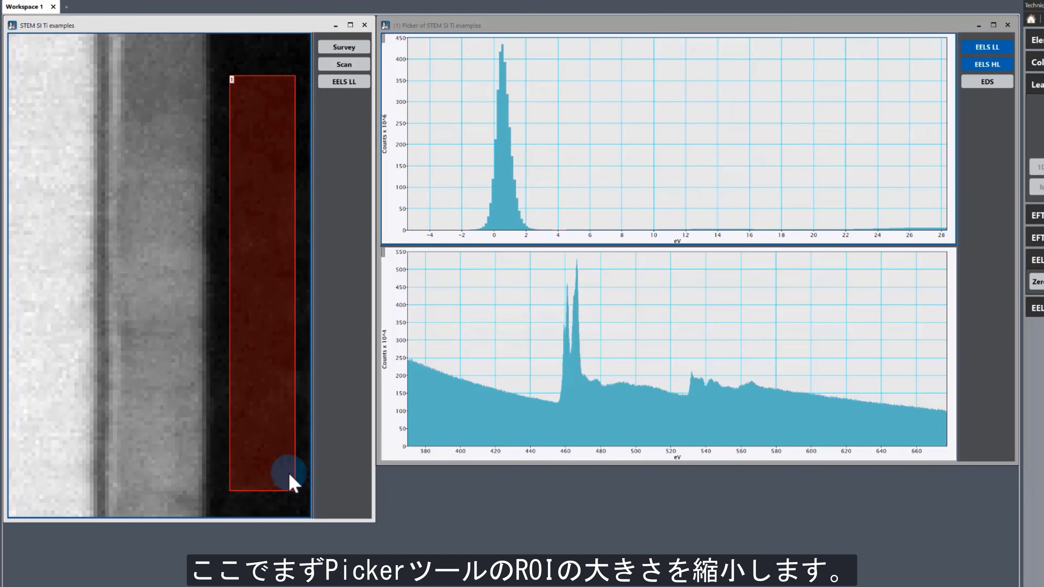
pyautogui.moveTo(289, 474); pyautogui.dragTo(251, 119)
pyautogui.click(437, 121)
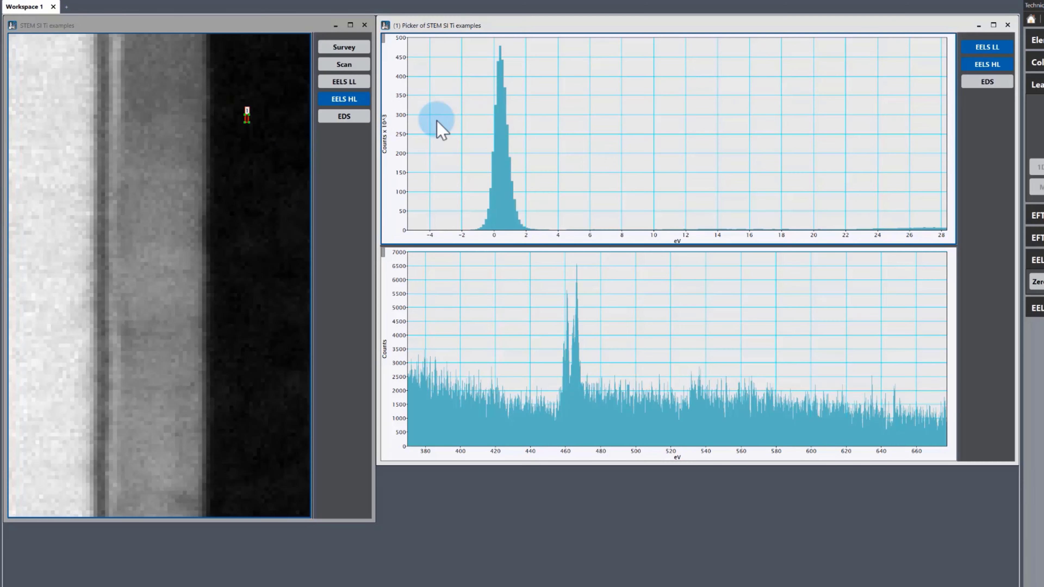
pyautogui.moveTo(437, 121); pyautogui.dragTo(555, 144)
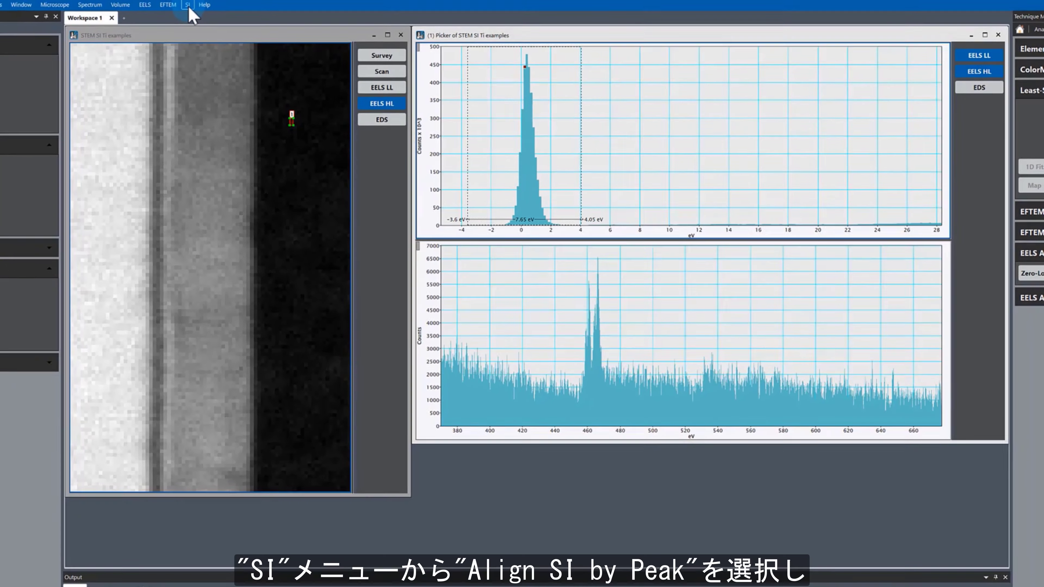
# Step: Align the spectrum image by the selected peak, recalibrate the shifted data sets, and apply the shifts to the DualEELS sibling as well
pyautogui.click(192, 5)
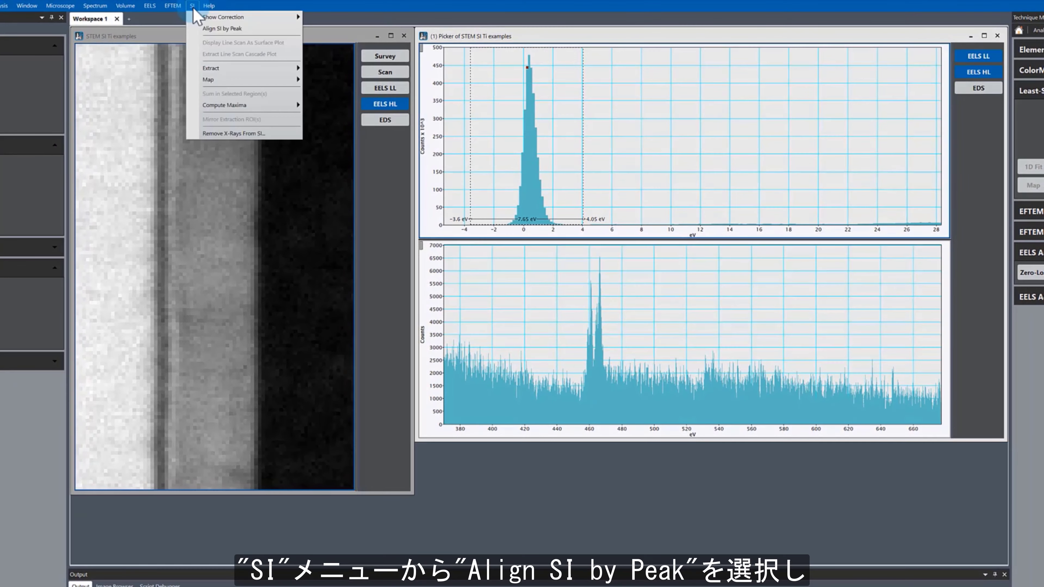
pyautogui.click(216, 29)
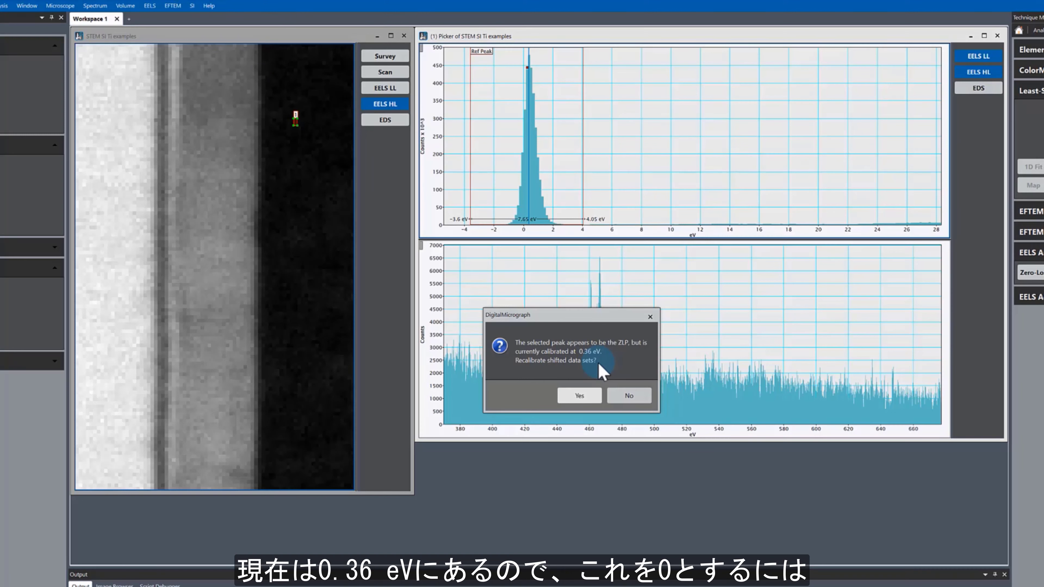
pyautogui.click(580, 396)
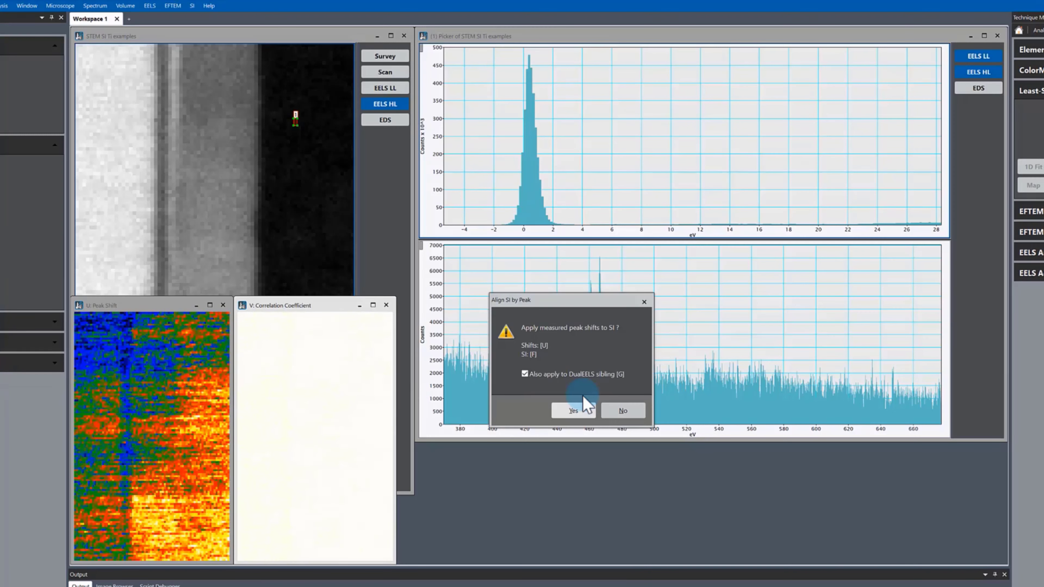
pyautogui.click(587, 411)
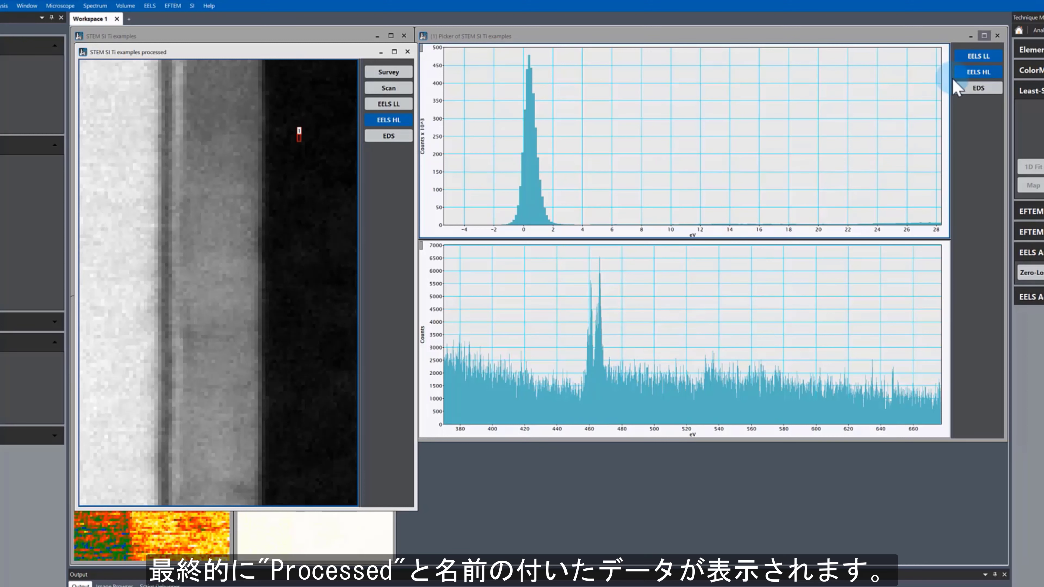
# Step: Close the old picker spectrum without saving and position the processed spectrum image in the original image's place
pyautogui.click(997, 36)
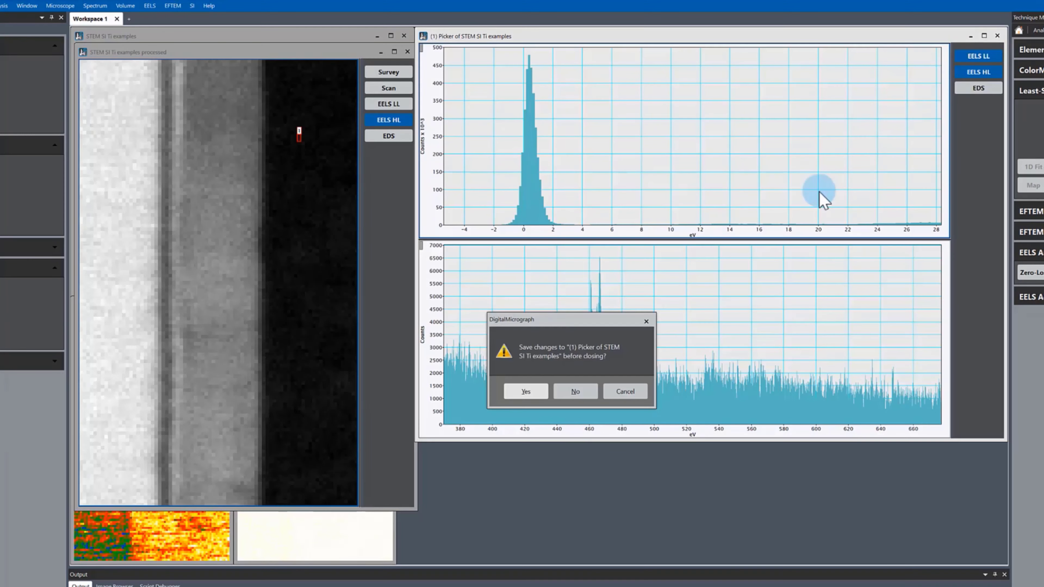
pyautogui.click(587, 391)
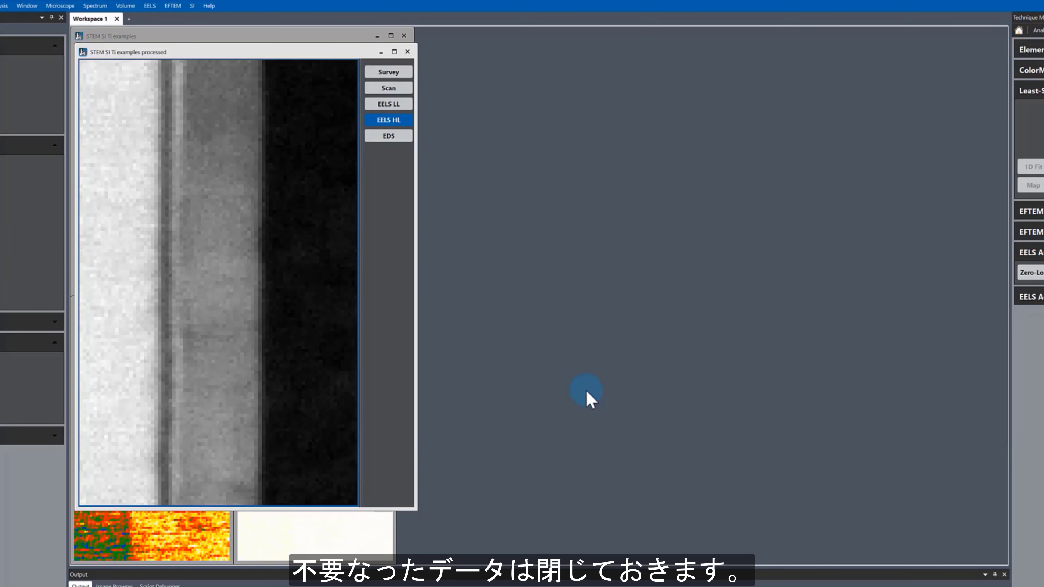
pyautogui.moveTo(237, 51); pyautogui.dragTo(233, 37)
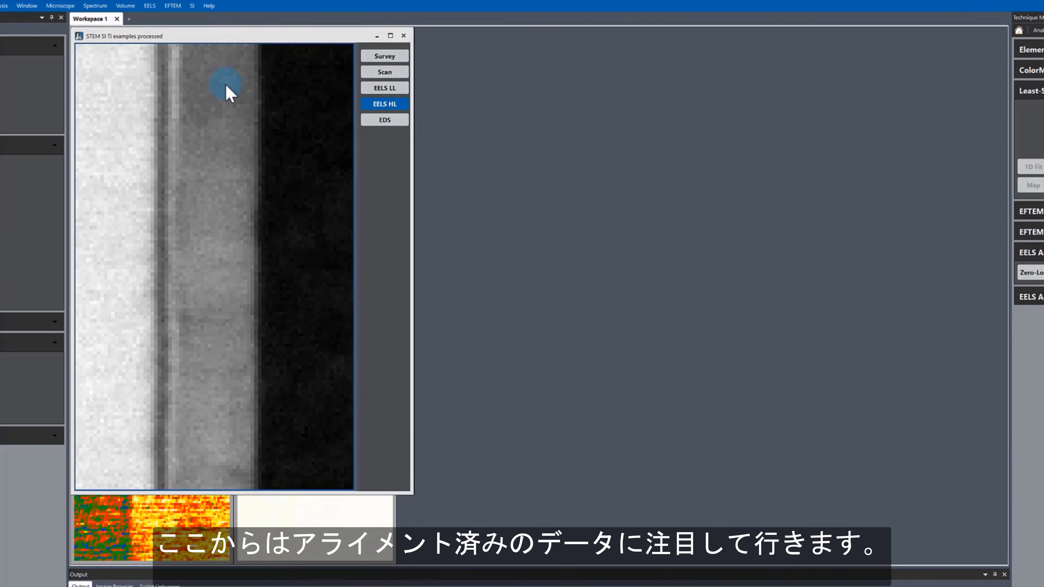
# Step: Close the Peak Shift and Correlation Coefficient maps without saving them
pyautogui.click(203, 513)
pyautogui.click(222, 305)
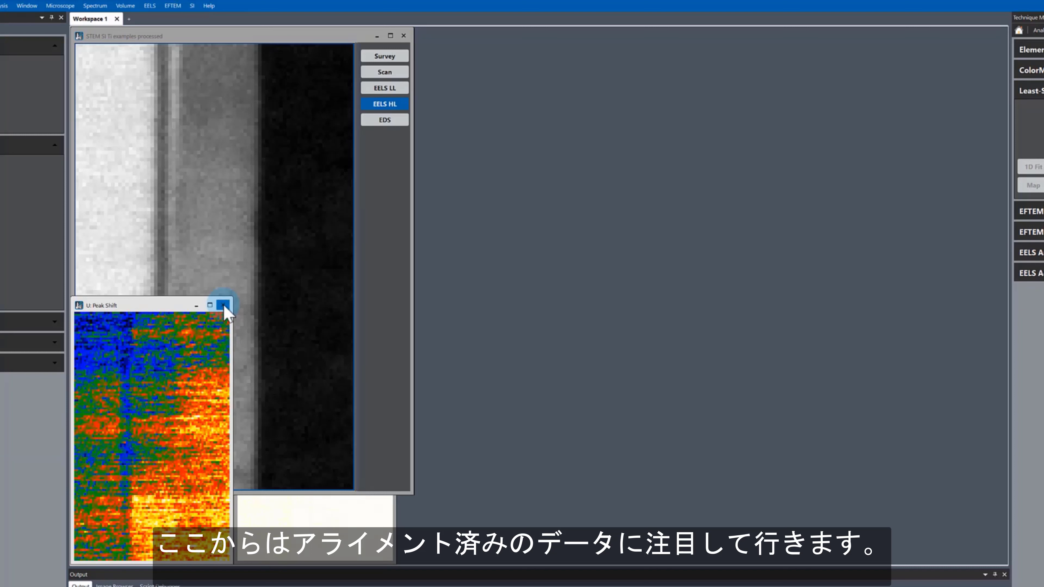
pyautogui.click(568, 390)
pyautogui.click(313, 527)
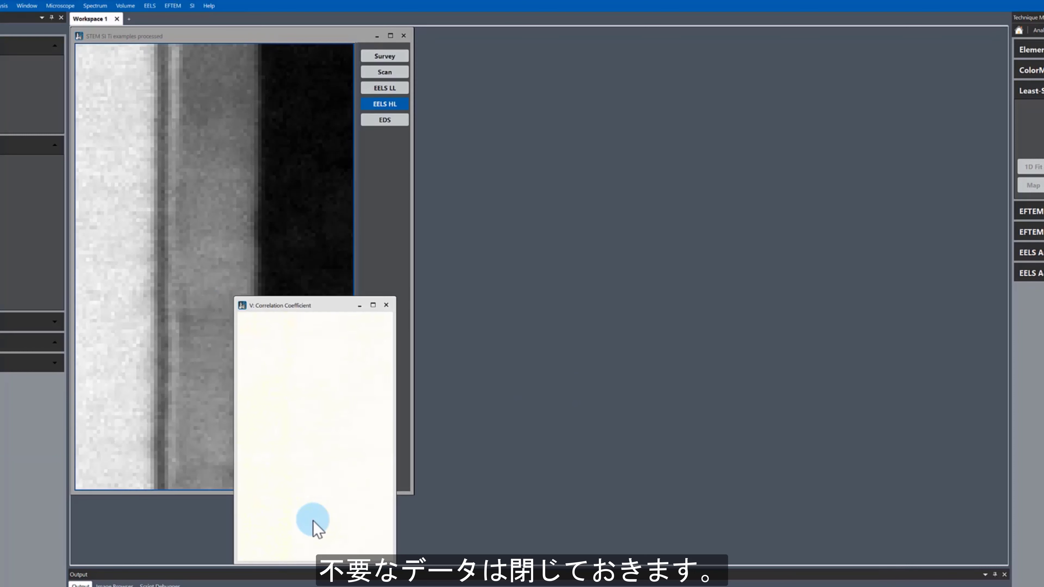
pyautogui.click(386, 305)
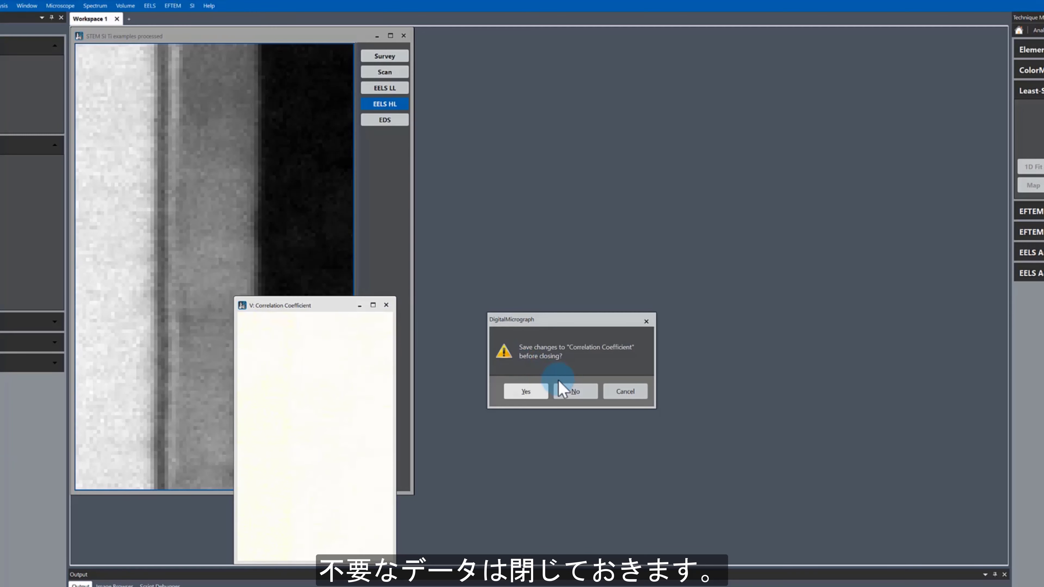
pyautogui.click(576, 390)
# Step: Extract a picker spectrum from a tall rectangle in the dark BTO layer and enlarge its plot around the Ti L edge
pyautogui.click(96, 38)
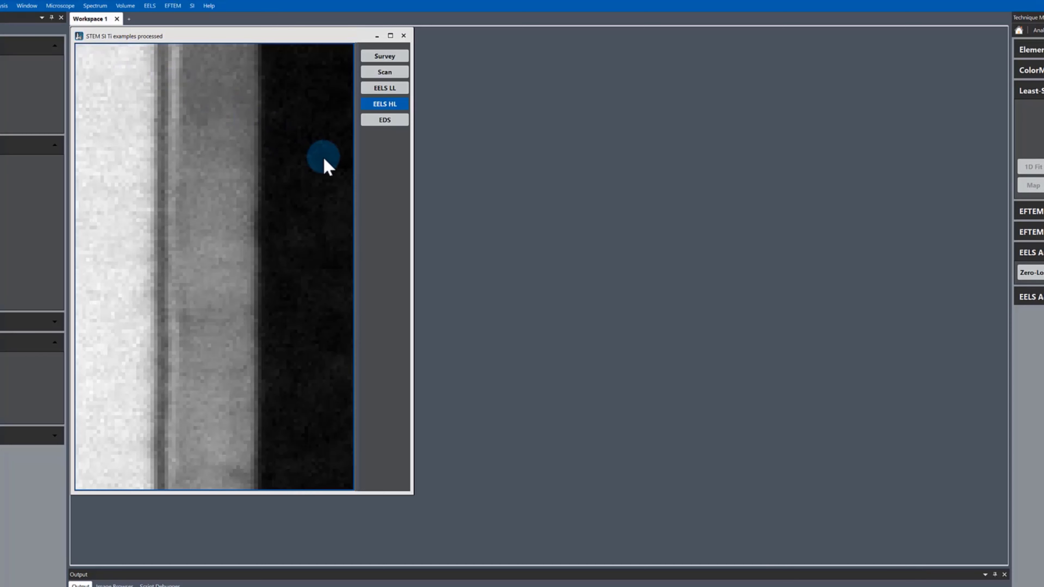
pyautogui.rightClick(292, 123)
pyautogui.click(295, 100)
pyautogui.moveTo(293, 137); pyautogui.dragTo(341, 383)
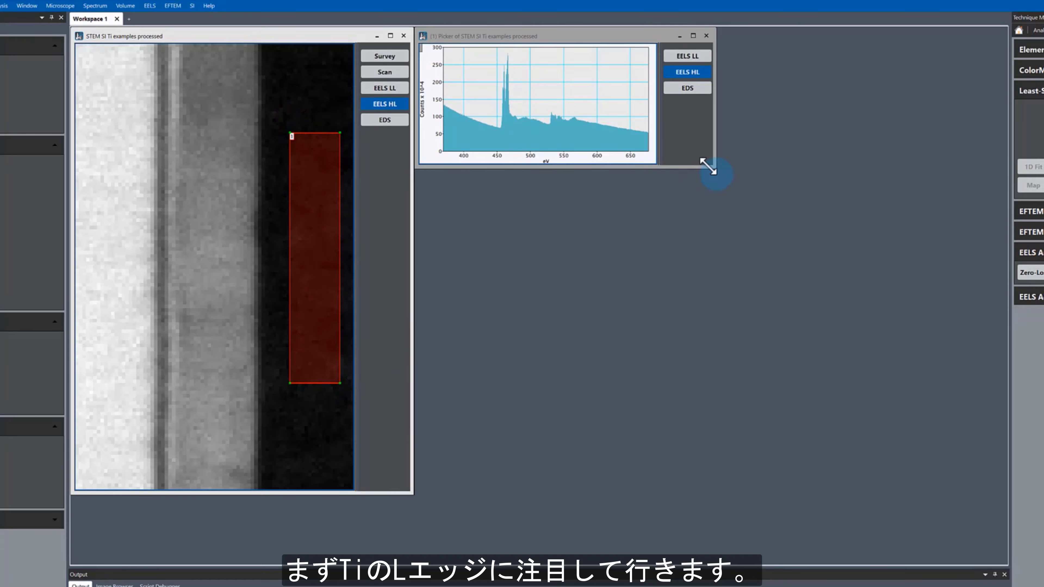
pyautogui.moveTo(715, 167); pyautogui.dragTo(1015, 490)
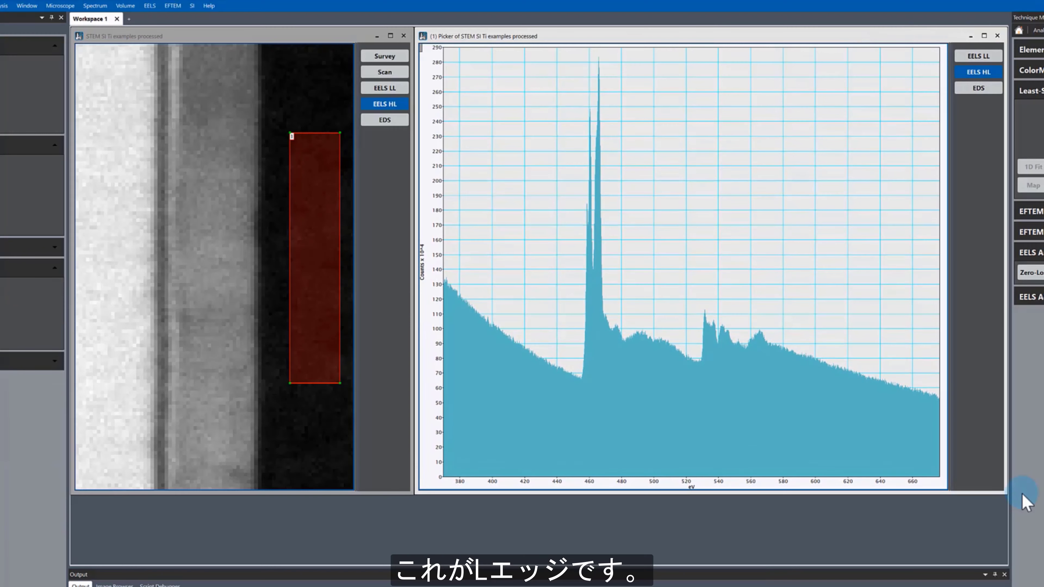
pyautogui.moveTo(578, 493); pyautogui.dragTo(619, 482)
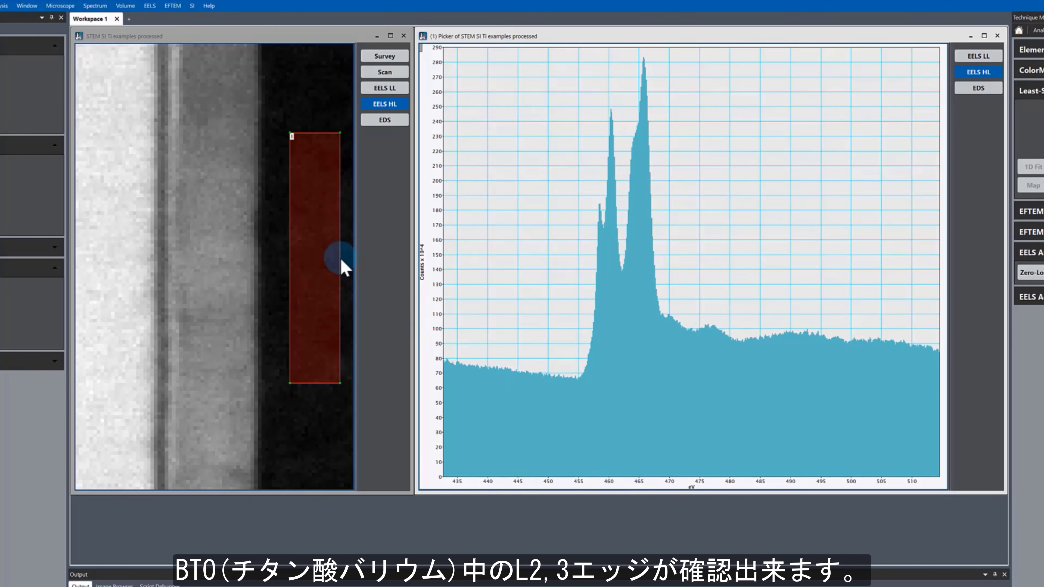
# Step: Compare the Ti L edge fine structure by moving the picker region between the dark BTO and grey STO layers, ending on STO
pyautogui.moveTo(342, 260); pyautogui.dragTo(246, 253)
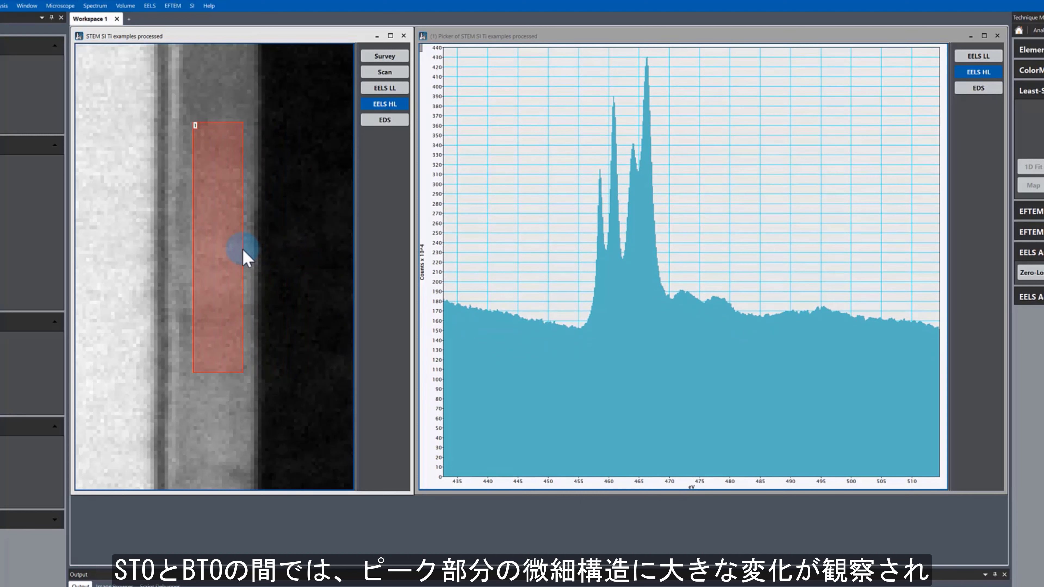
pyautogui.moveTo(242, 249); pyautogui.dragTo(240, 249)
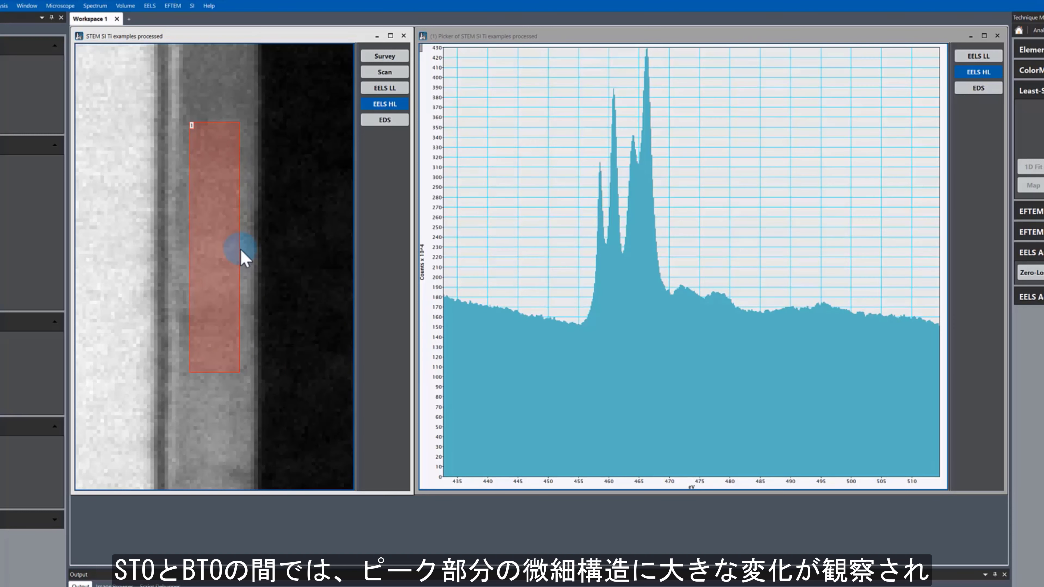
pyautogui.moveTo(241, 248); pyautogui.dragTo(338, 247)
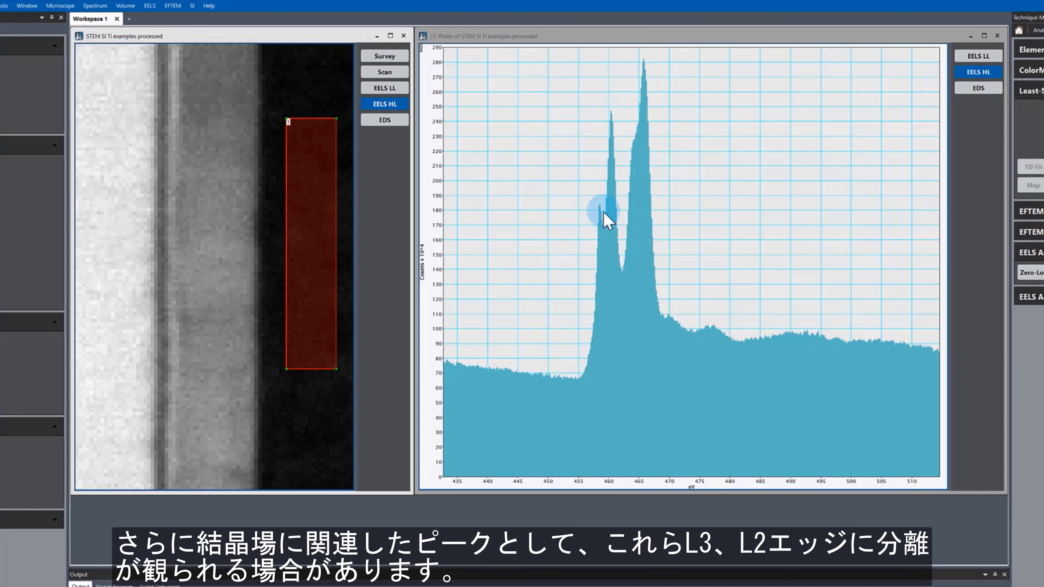
pyautogui.moveTo(337, 224); pyautogui.dragTo(246, 234)
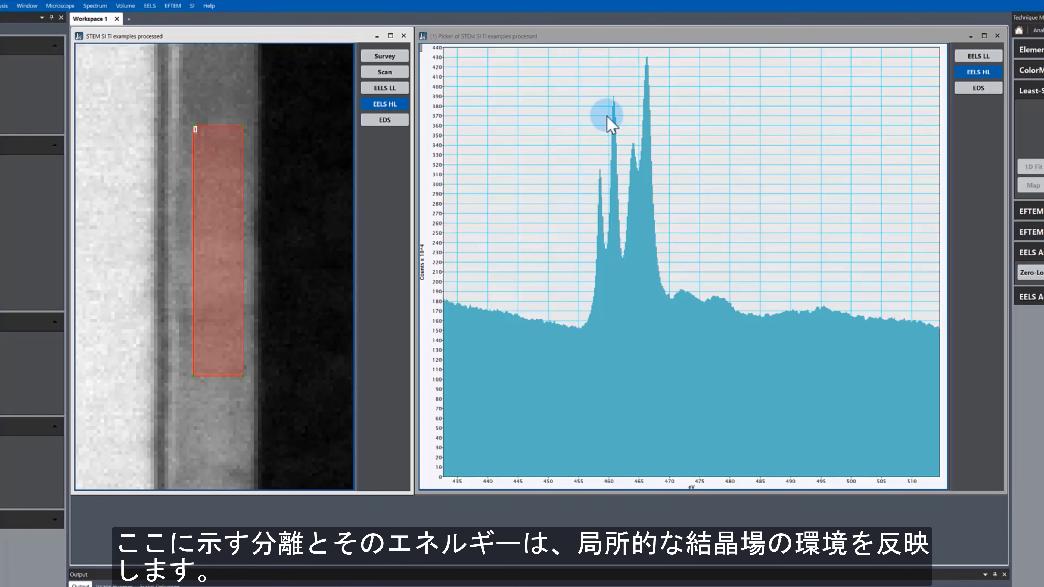
# Step: Measure the energy separation between the first two Ti L edge peaks in the STO spectrum with a range selection
pyautogui.moveTo(597, 142)
pyautogui.mouseDown()
pyautogui.moveTo(614, 140)
pyautogui.moveTo(600, 133)
pyautogui.mouseUp()
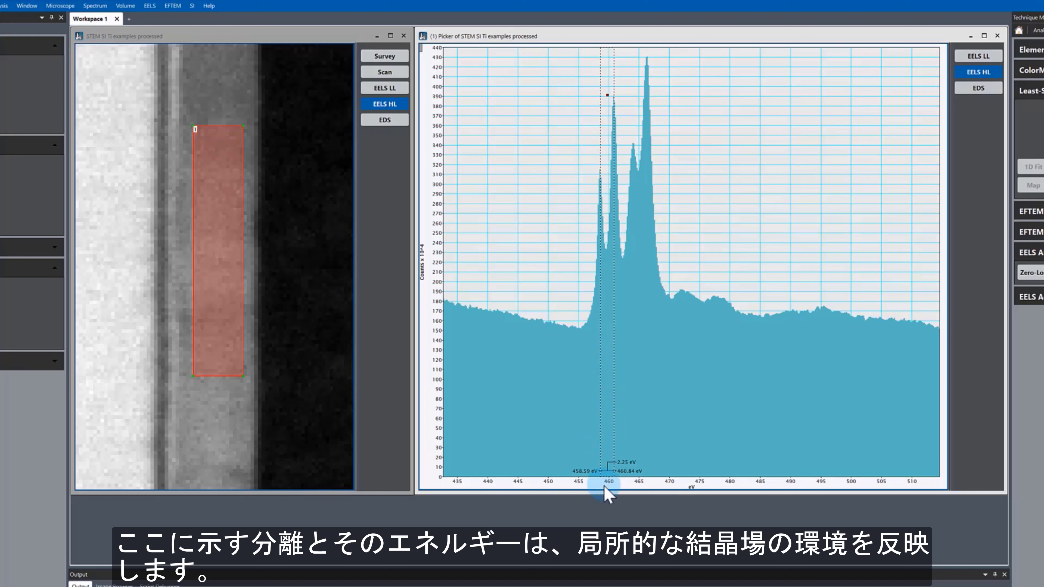
pyautogui.moveTo(607, 494); pyautogui.dragTo(625, 489)
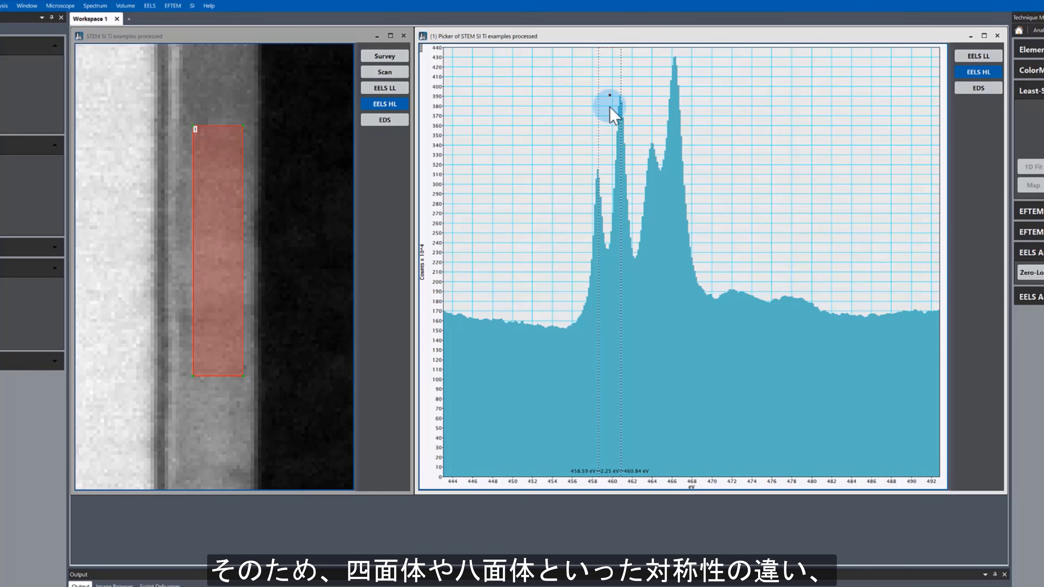
pyautogui.moveTo(610, 107); pyautogui.dragTo(608, 107)
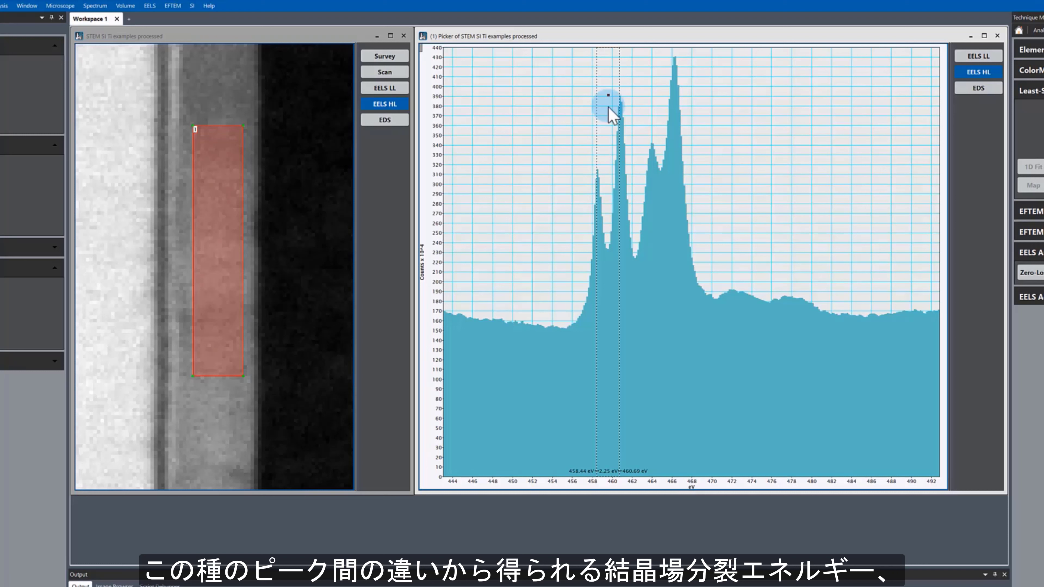
pyautogui.moveTo(609, 107)
pyautogui.mouseDown()
pyautogui.moveTo(673, 116)
pyautogui.moveTo(603, 121)
pyautogui.mouseUp()
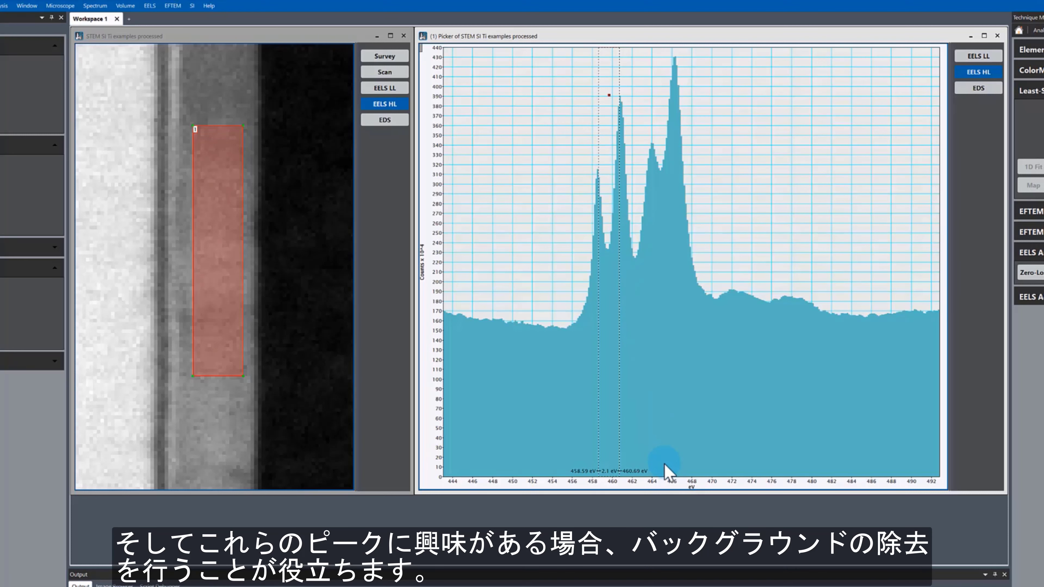
# Step: Place the range selection on the background ahead of the Ti L edge, from about 429 to 437 eV
pyautogui.moveTo(665, 483); pyautogui.dragTo(700, 485)
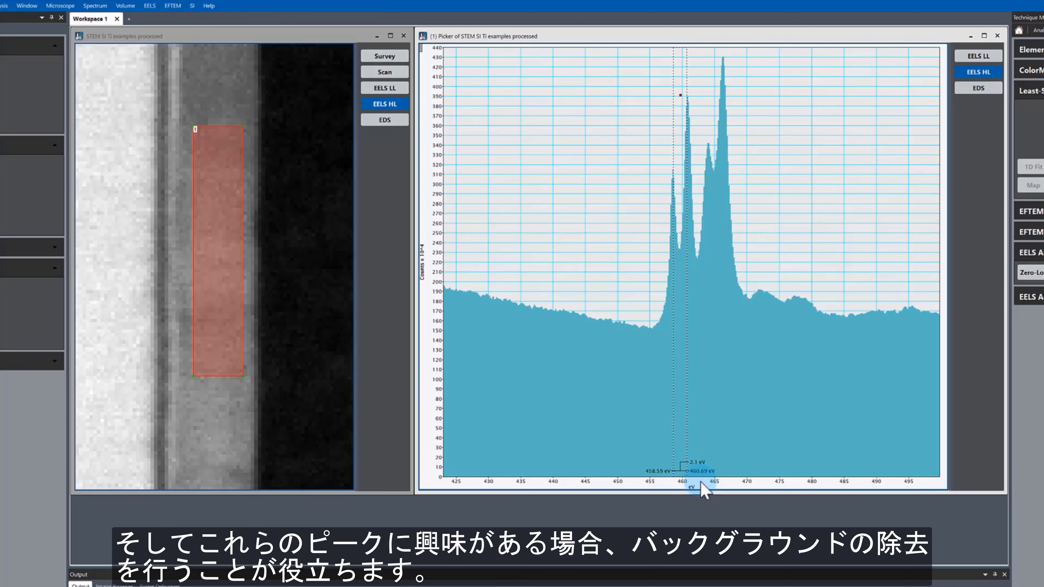
pyautogui.moveTo(674, 278)
pyautogui.mouseDown()
pyautogui.moveTo(641, 265)
pyautogui.moveTo(499, 263)
pyautogui.mouseUp()
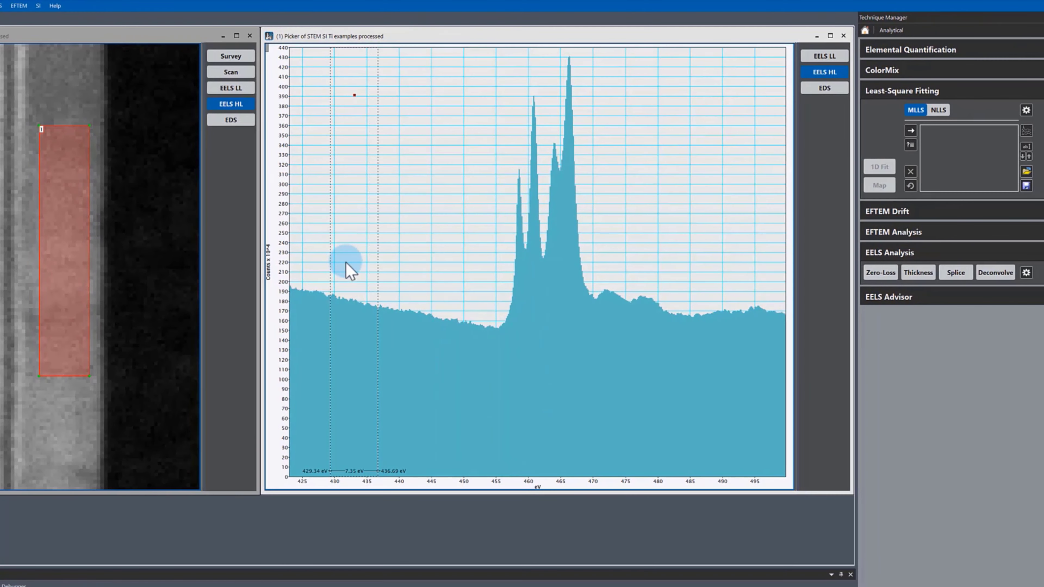
# Step: Replace the range selection with a background fit window ahead of the Ti L edge, spanning about 430 to 453 eV
pyautogui.moveTo(346, 263); pyautogui.dragTo(367, 258)
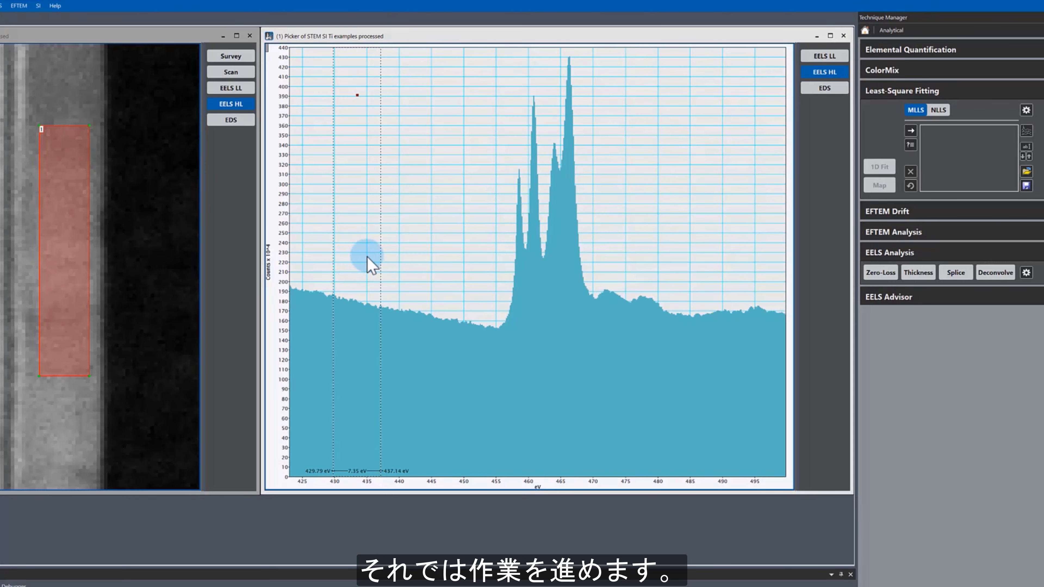
pyautogui.press('Delete')
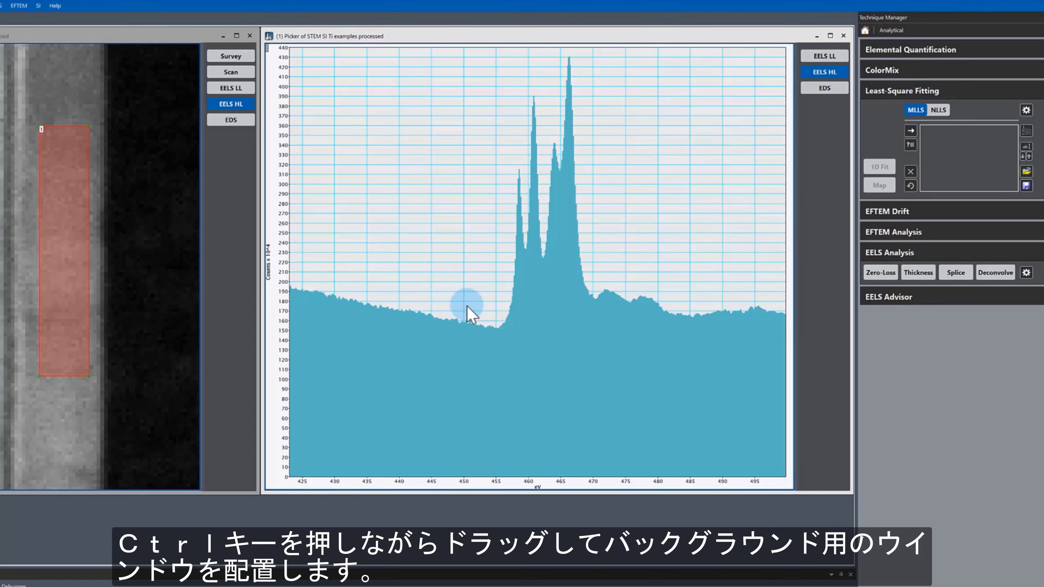
pyautogui.keyDown('ctrl'); pyautogui.moveTo(484, 318); pyautogui.dragTo(450, 309); pyautogui.keyUp('ctrl')
pyautogui.moveTo(411, 304); pyautogui.dragTo(276, 333)
pyautogui.moveTo(359, 290); pyautogui.dragTo(361, 290)
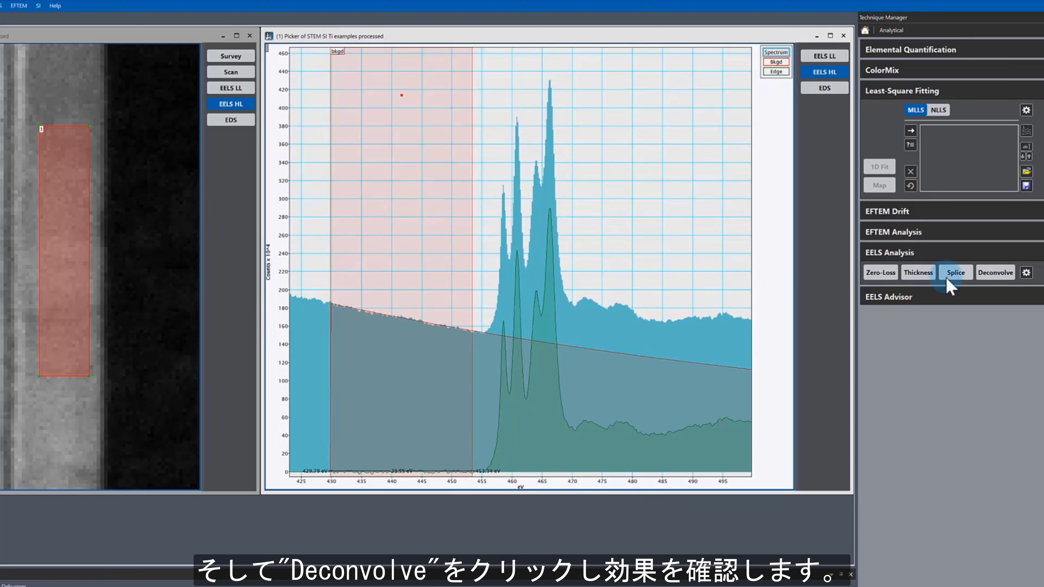
# Step: Preview the live deconvolution of the STO picker spectrum and compare it with the edge signal between about 448 and 473 eV
pyautogui.click(998, 274)
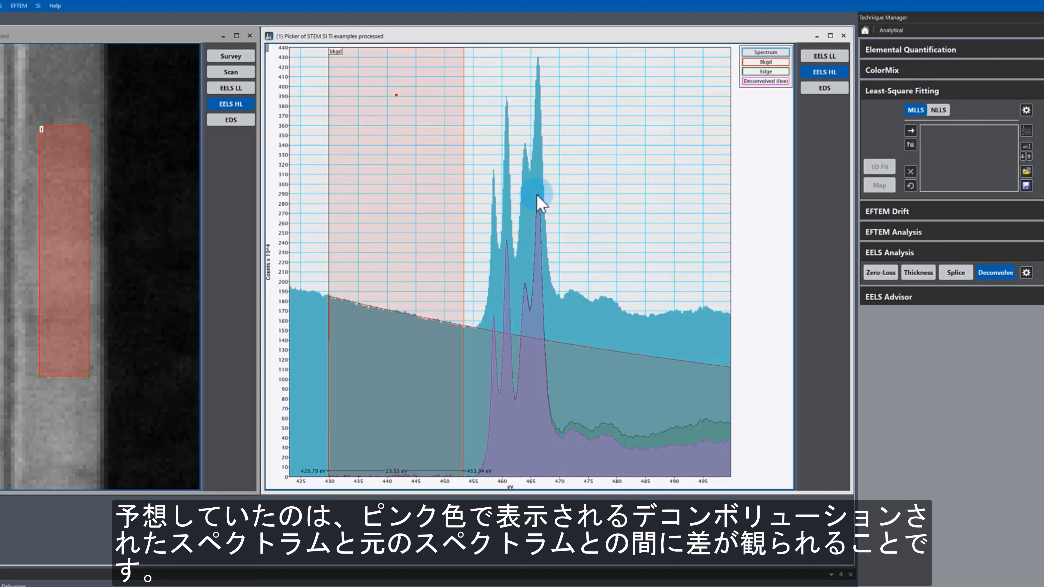
pyautogui.moveTo(89, 267)
pyautogui.mouseDown()
pyautogui.moveTo(179, 274)
pyautogui.moveTo(95, 273)
pyautogui.mouseUp()
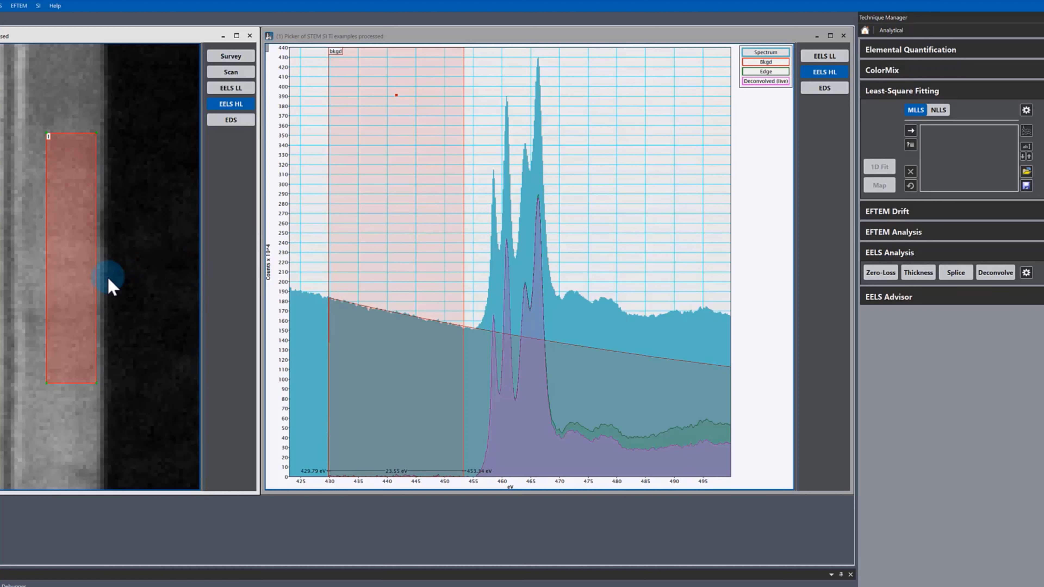
pyautogui.moveTo(501, 484); pyautogui.dragTo(538, 490)
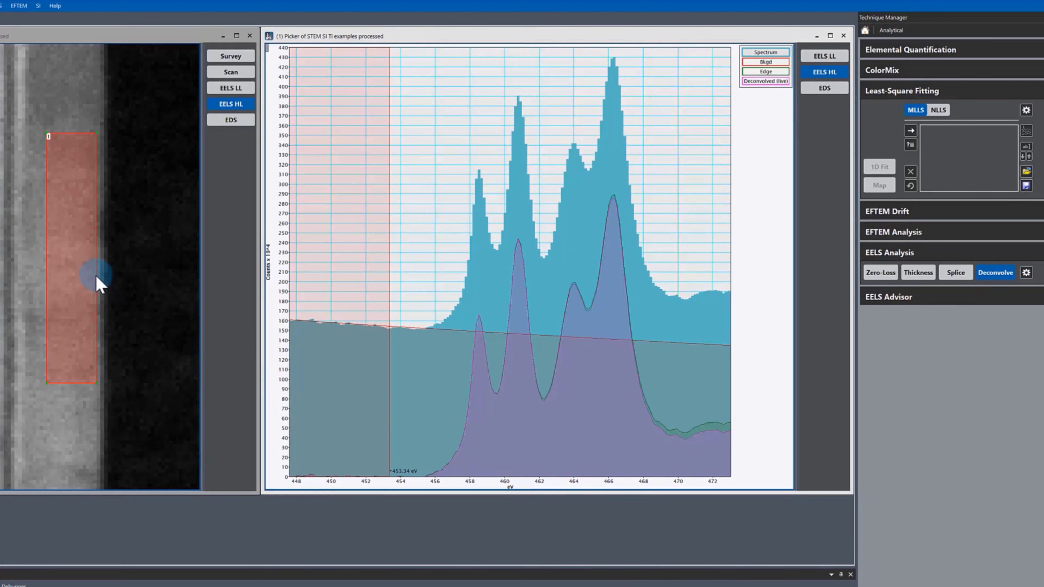
pyautogui.moveTo(98, 280)
pyautogui.mouseDown()
pyautogui.moveTo(172, 281)
pyautogui.moveTo(77, 274)
pyautogui.moveTo(88, 274)
pyautogui.mouseUp()
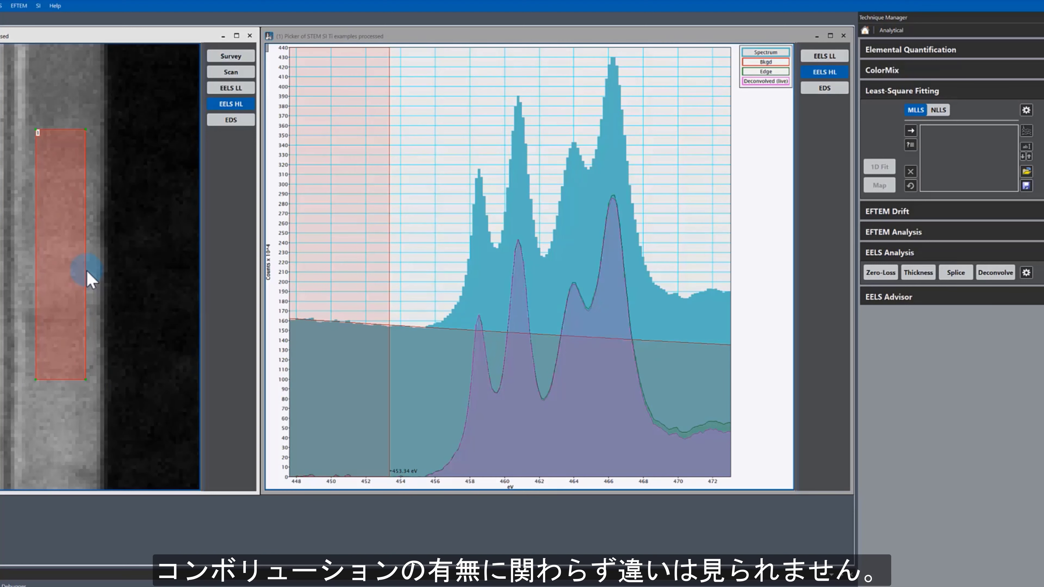
# Step: Extend the spectrum plot's count axis below zero and turn off the live deconvolution
pyautogui.click(307, 160)
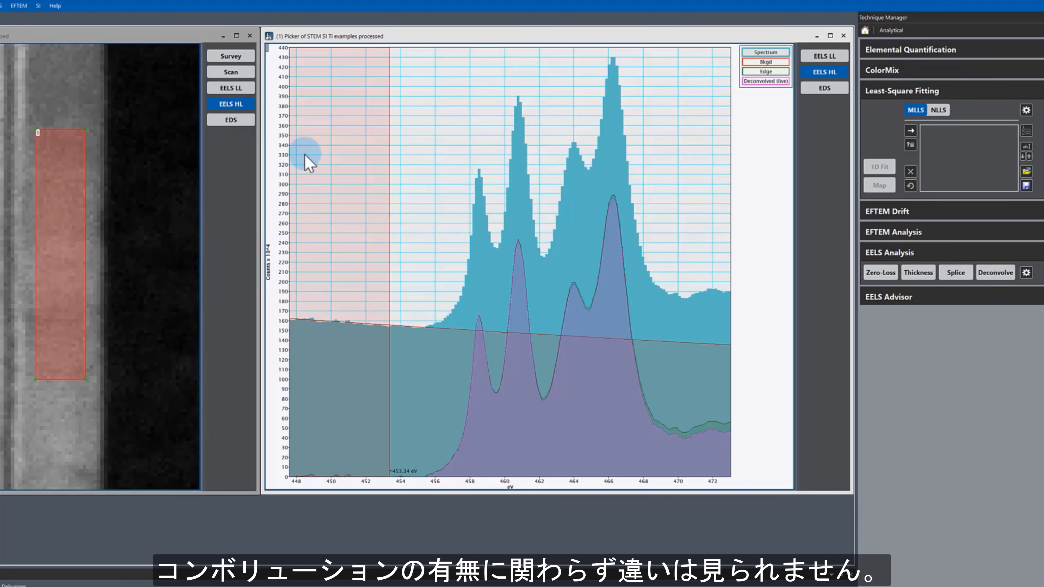
pyautogui.moveTo(304, 155); pyautogui.dragTo(284, 402)
pyautogui.keyDown('ctrl'); pyautogui.moveTo(435, 485); pyautogui.dragTo(413, 482); pyautogui.keyUp('ctrl')
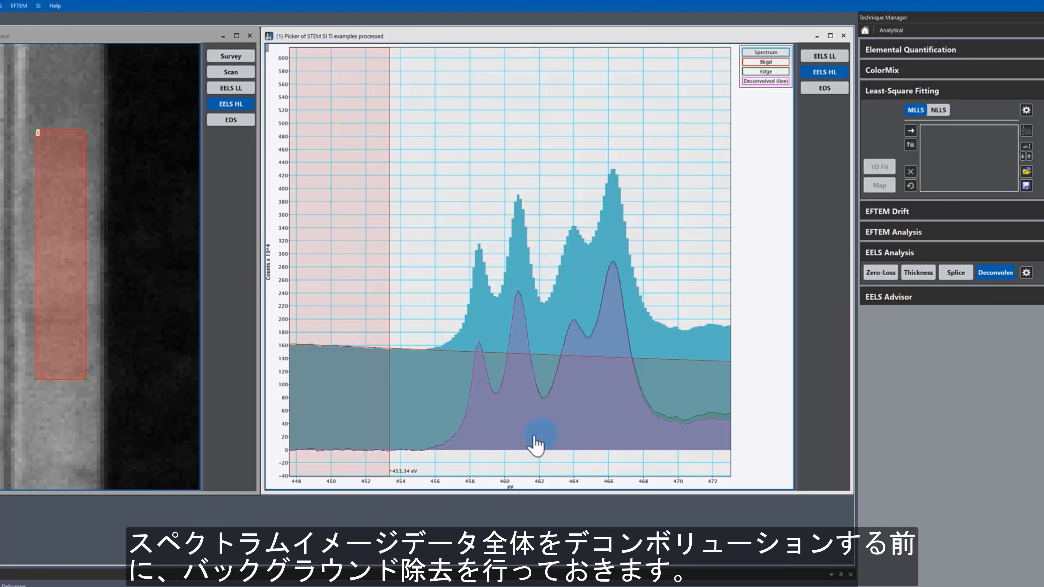
pyautogui.click(983, 274)
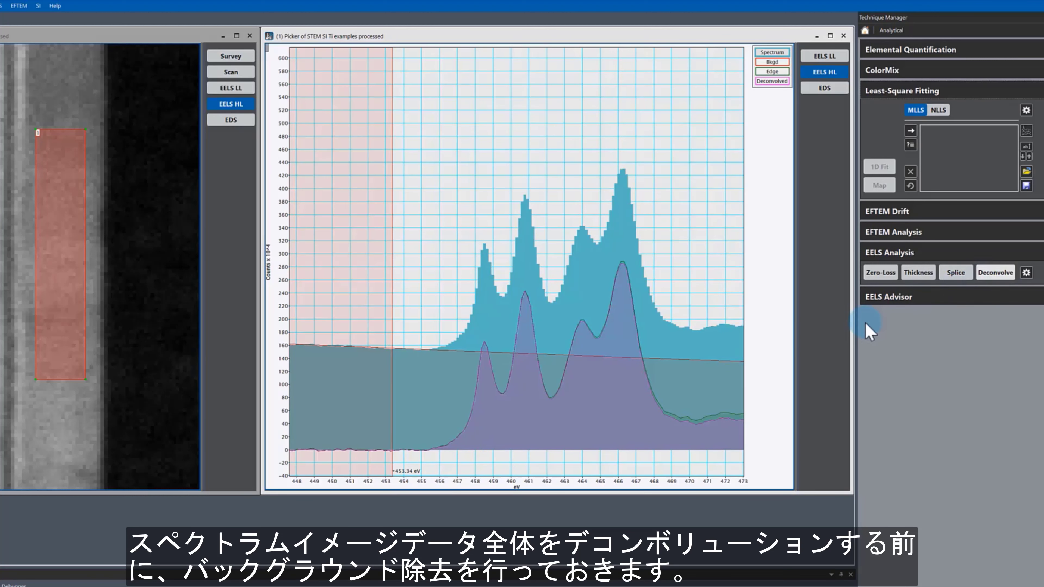
# Step: Widen the background window ahead of the Ti L edge to span about 371 to 454 eV
pyautogui.moveTo(459, 478)
pyautogui.mouseDown()
pyautogui.moveTo(407, 500)
pyautogui.moveTo(459, 490)
pyautogui.moveTo(446, 491)
pyautogui.mouseUp()
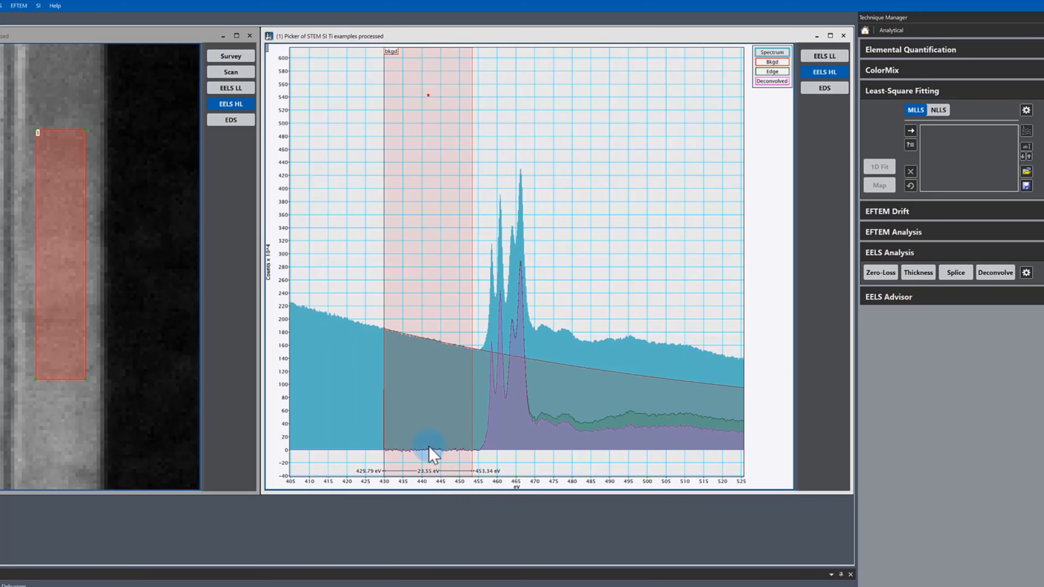
pyautogui.moveTo(383, 327); pyautogui.dragTo(319, 325)
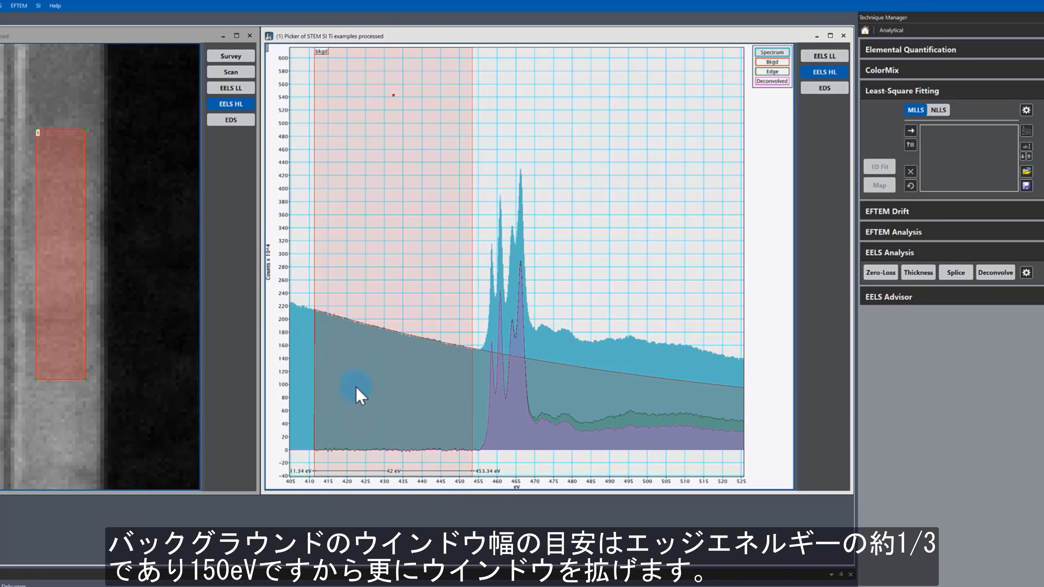
pyautogui.moveTo(423, 482); pyautogui.dragTo(402, 486)
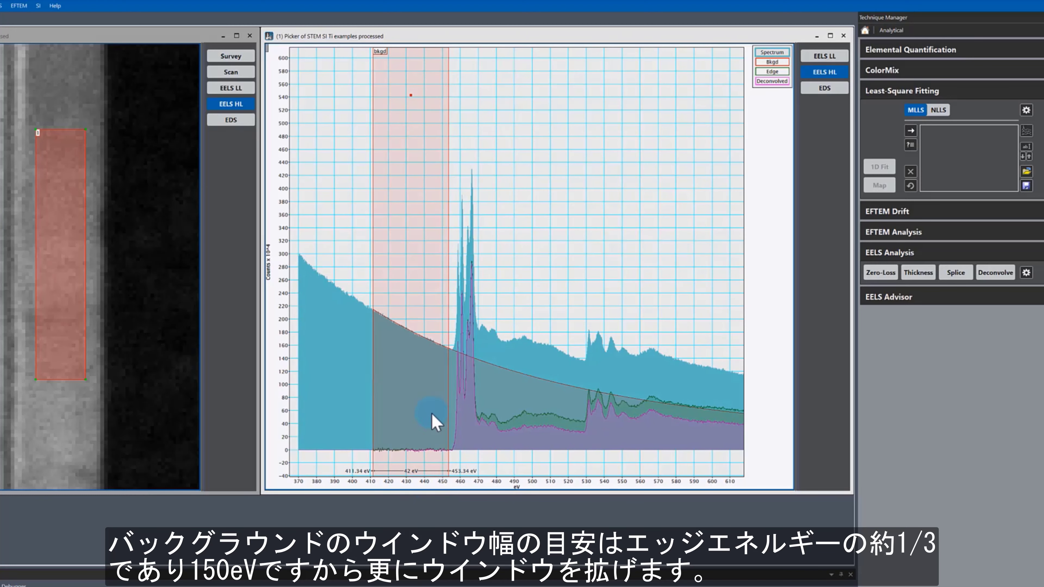
pyautogui.moveTo(371, 237); pyautogui.dragTo(299, 238)
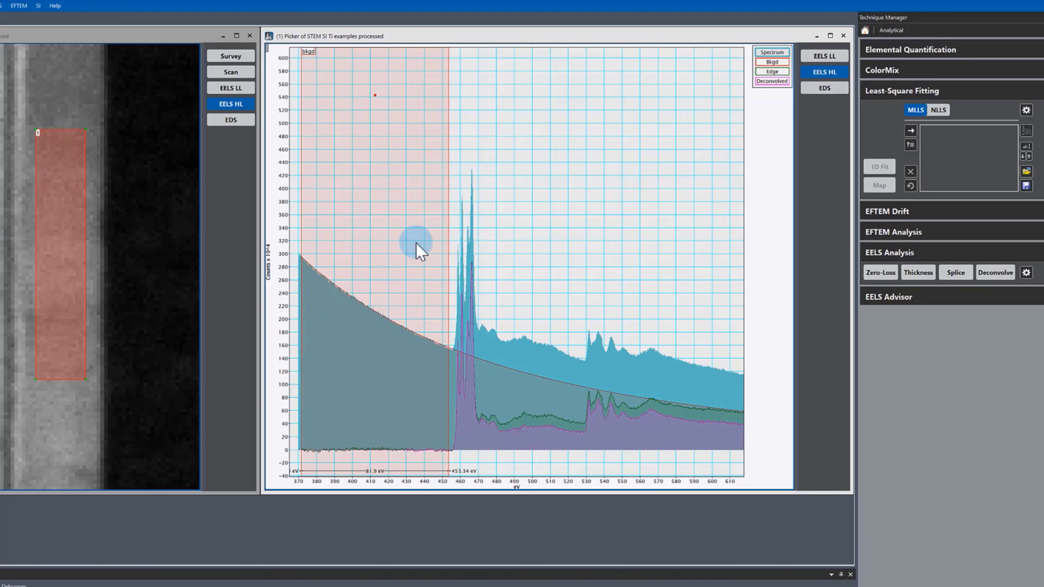
pyautogui.moveTo(448, 244); pyautogui.dragTo(449, 245)
pyautogui.moveTo(85, 331)
pyautogui.mouseDown()
pyautogui.moveTo(155, 338)
pyautogui.moveTo(84, 333)
pyautogui.mouseUp()
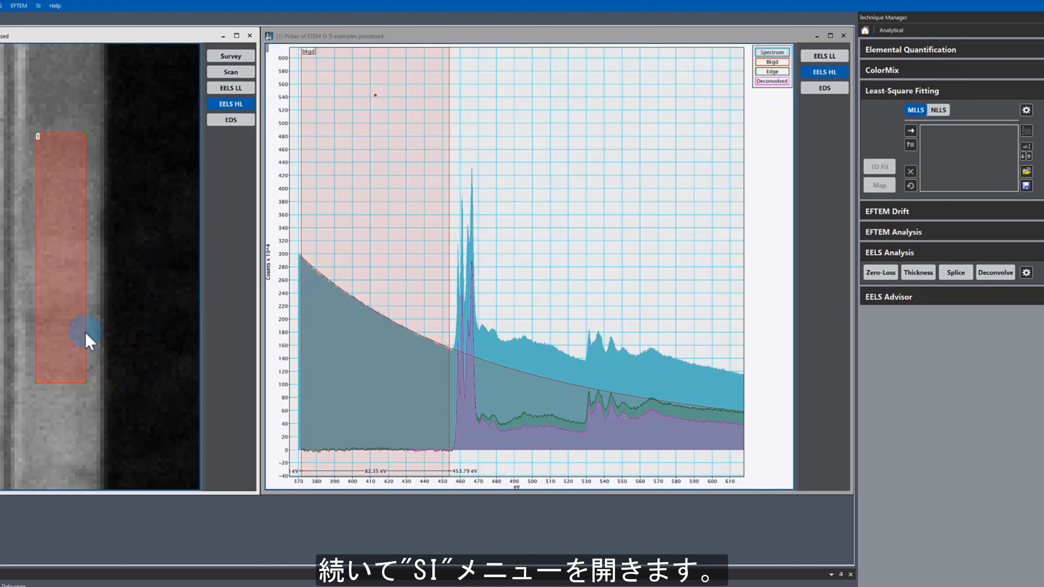
# Step: Extract the background-subtracted Signal SI from the spectrum image using the picker spectrum's background window
pyautogui.click(395, 37)
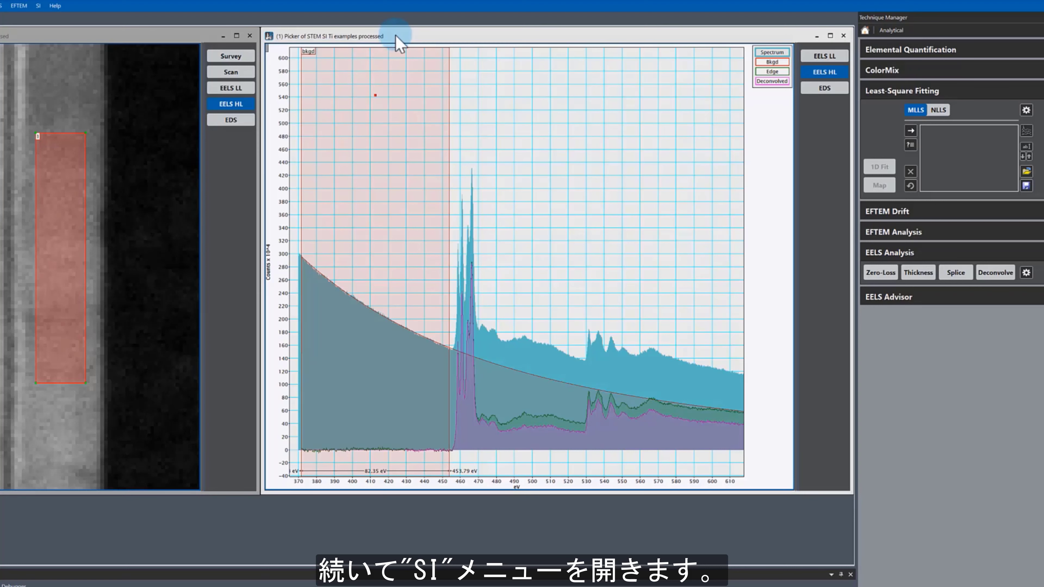
pyautogui.click(38, 7)
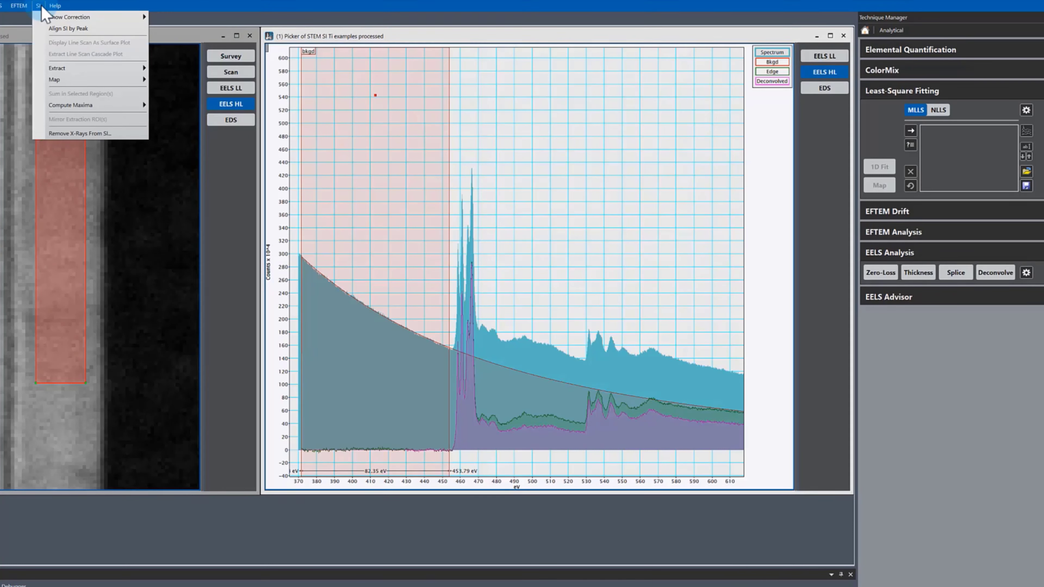
pyautogui.click(86, 68)
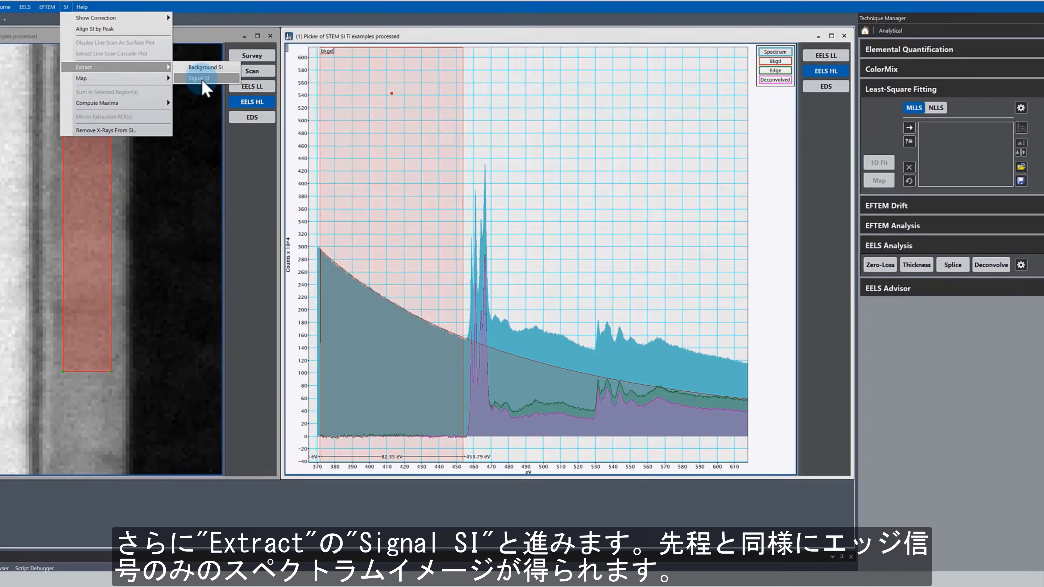
pyautogui.click(176, 79)
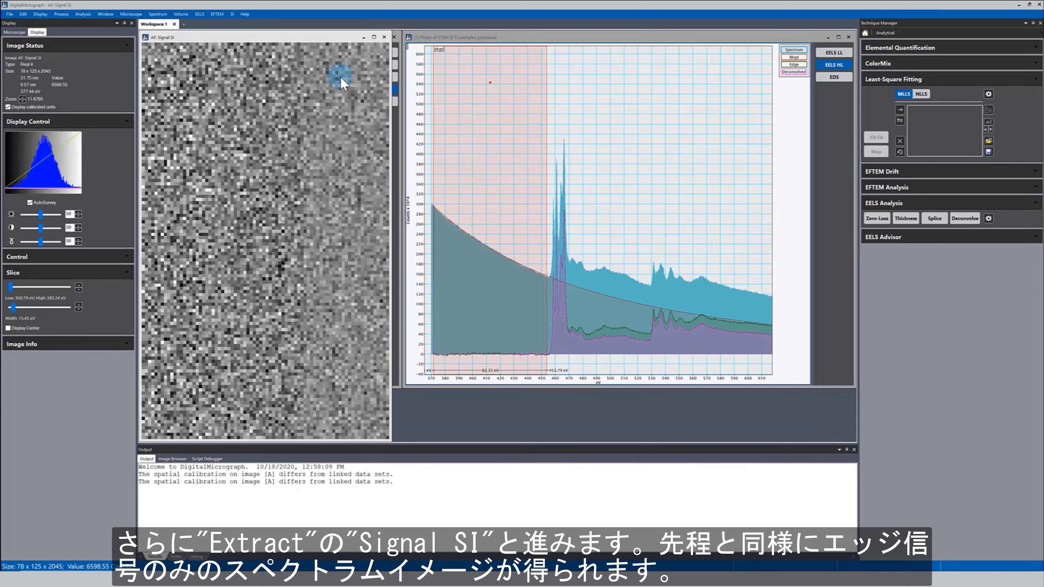
# Step: Shrink the Signal SI window and shift its energy slice to about 460–475.5 eV so the layers show
pyautogui.moveTo(389, 440); pyautogui.dragTo(354, 377)
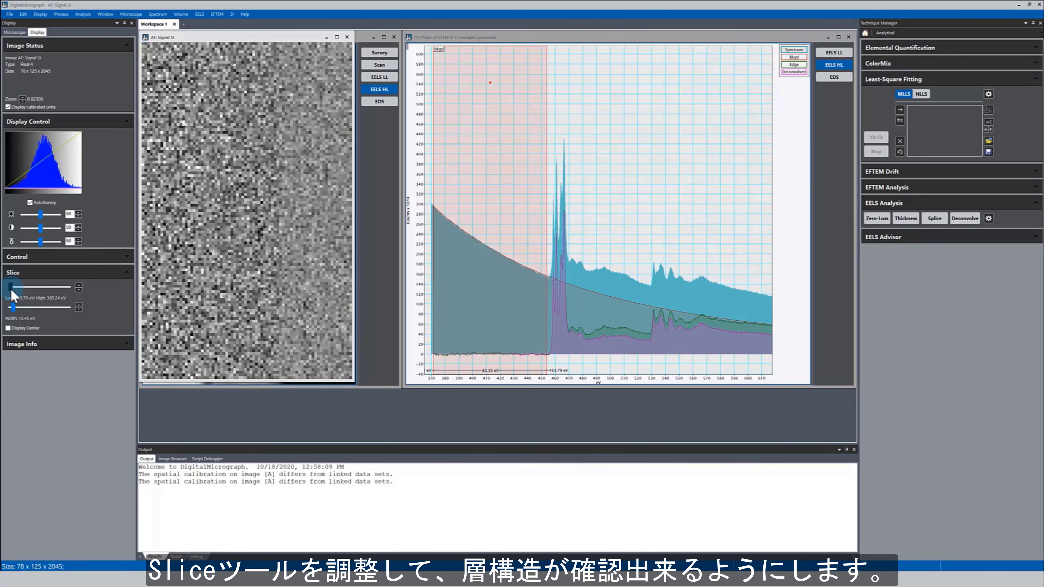
pyautogui.moveTo(10, 287); pyautogui.dragTo(29, 289)
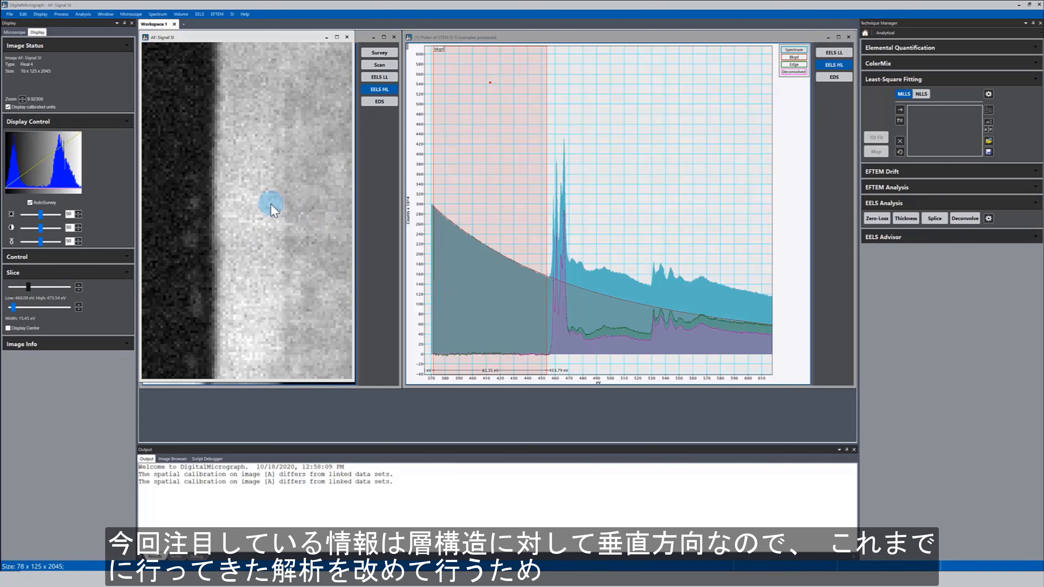
pyautogui.moveTo(354, 383); pyautogui.dragTo(357, 387)
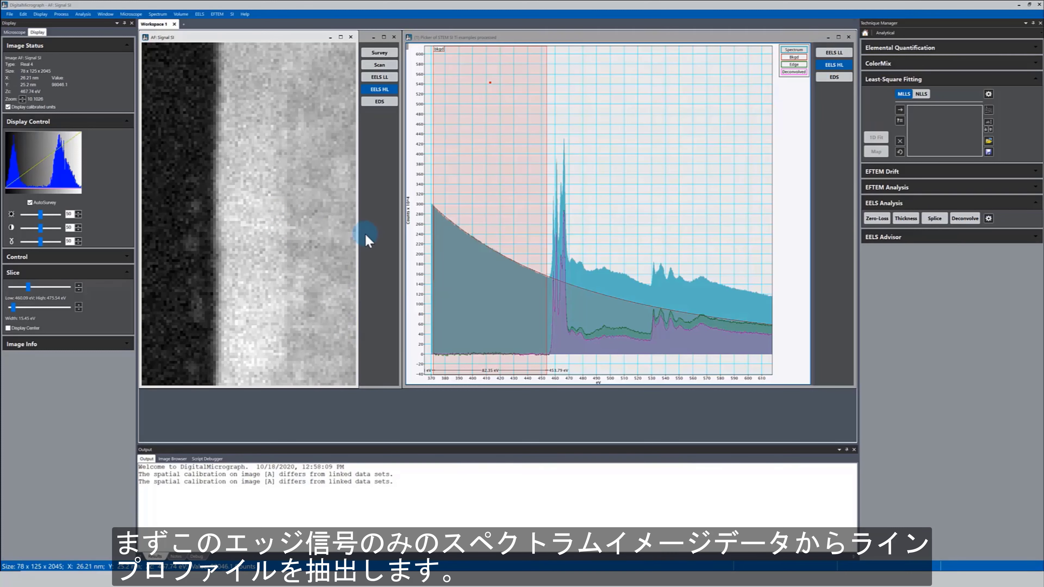
# Step: Minimize the other spectrum images and the picker spectrum, leaving only the Signal SI open
pyautogui.click(372, 37)
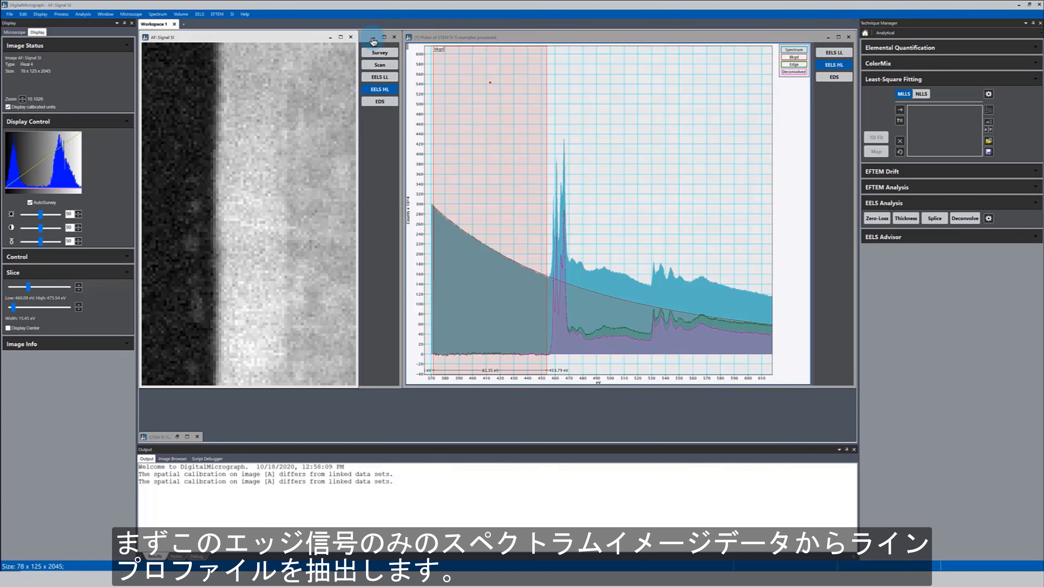
pyautogui.click(373, 38)
pyautogui.click(372, 37)
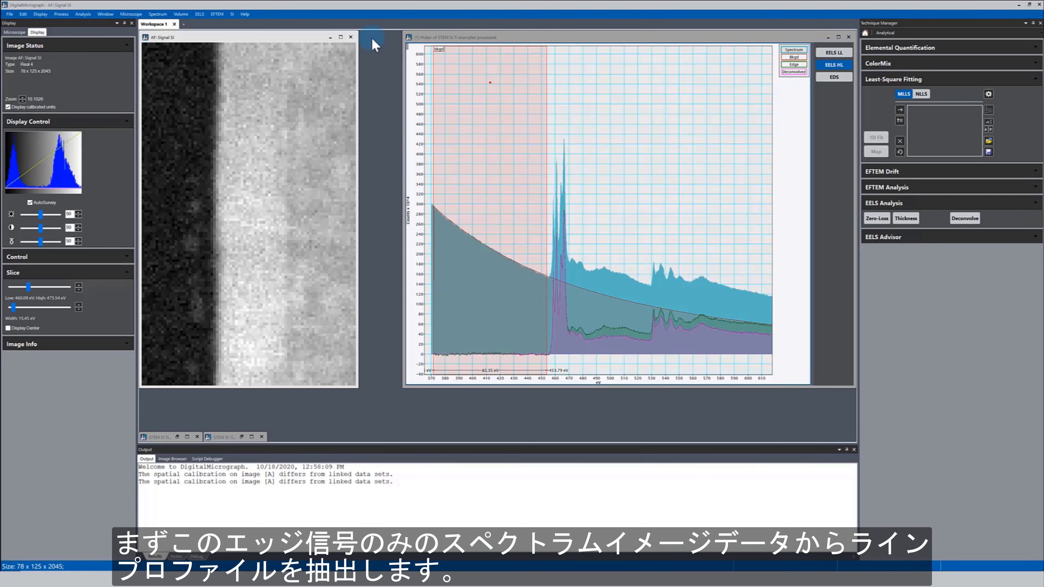
pyautogui.click(828, 38)
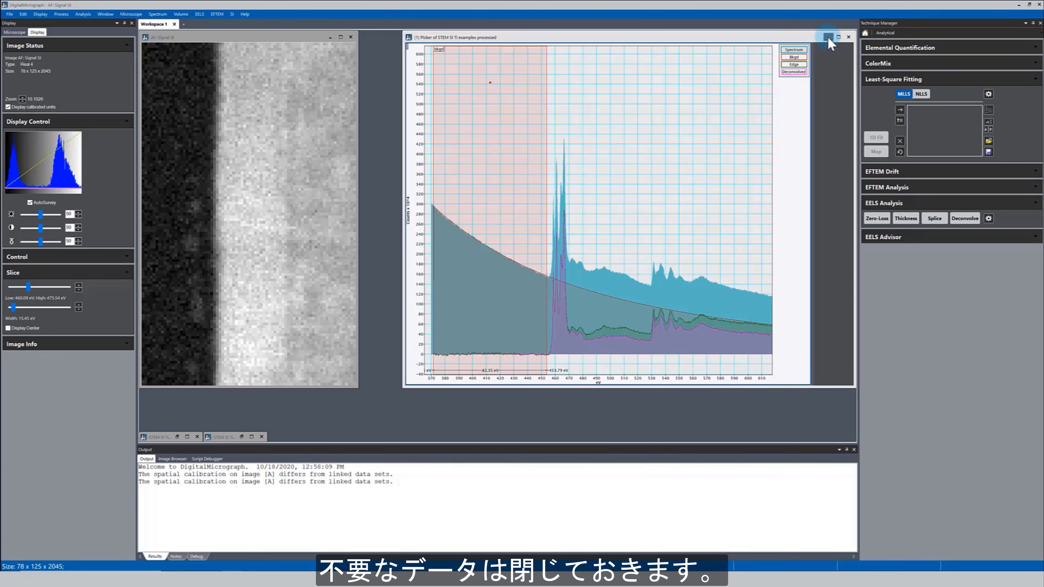
pyautogui.click(828, 37)
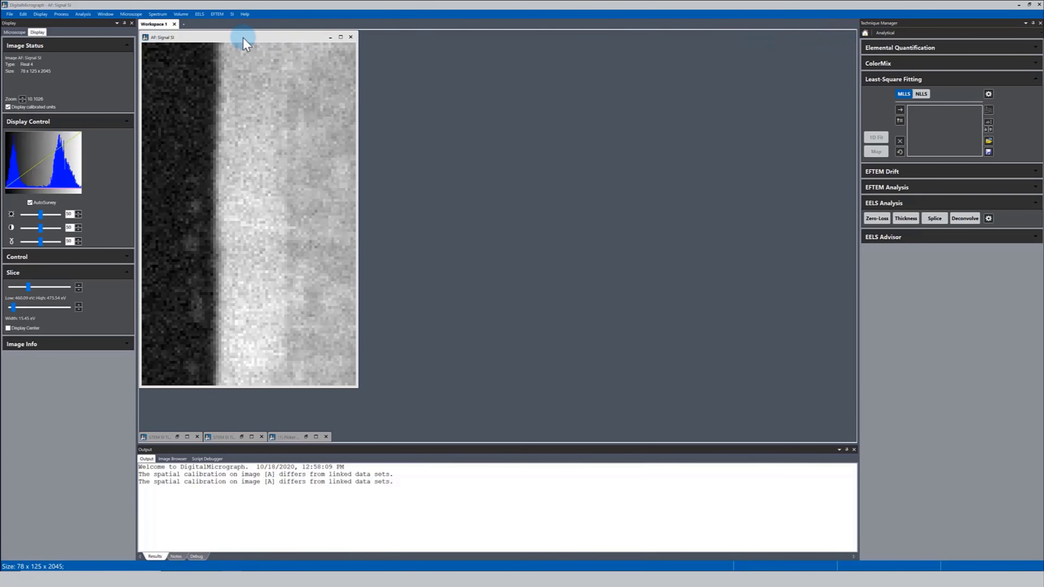
# Step: Draw a horizontal line profile about 39.3 nm long across the layers near the Signal SI's mid-height, at Y about 30.2 nm
pyautogui.rightClick(180, 181)
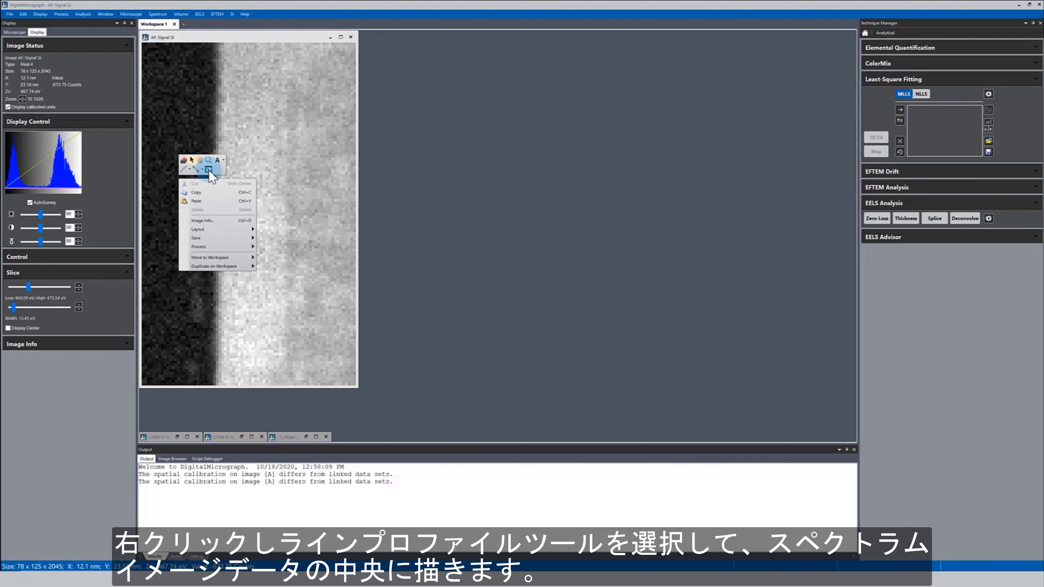
pyautogui.click(209, 170)
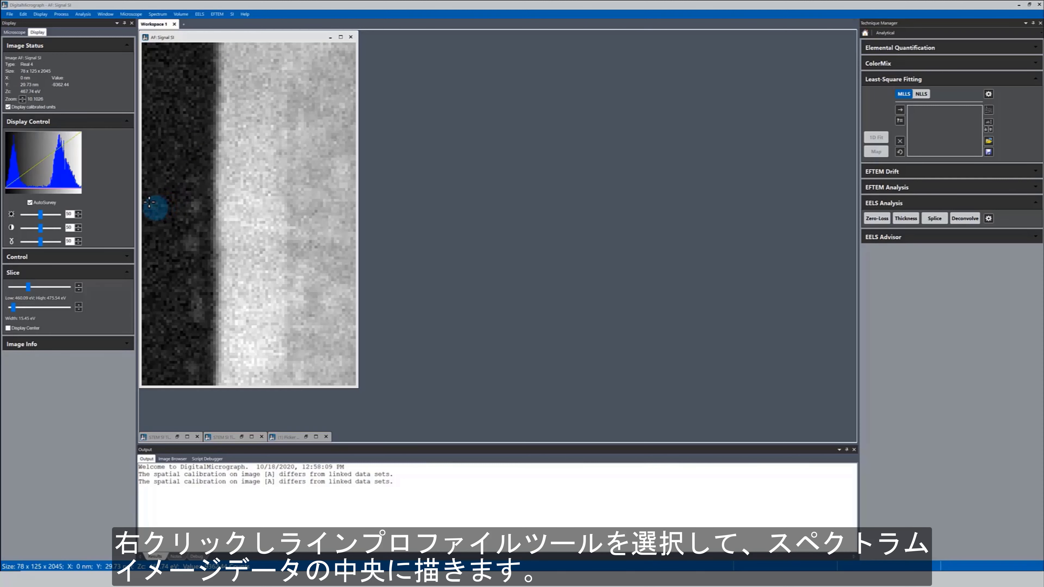
pyautogui.moveTo(138, 201); pyautogui.dragTo(350, 207)
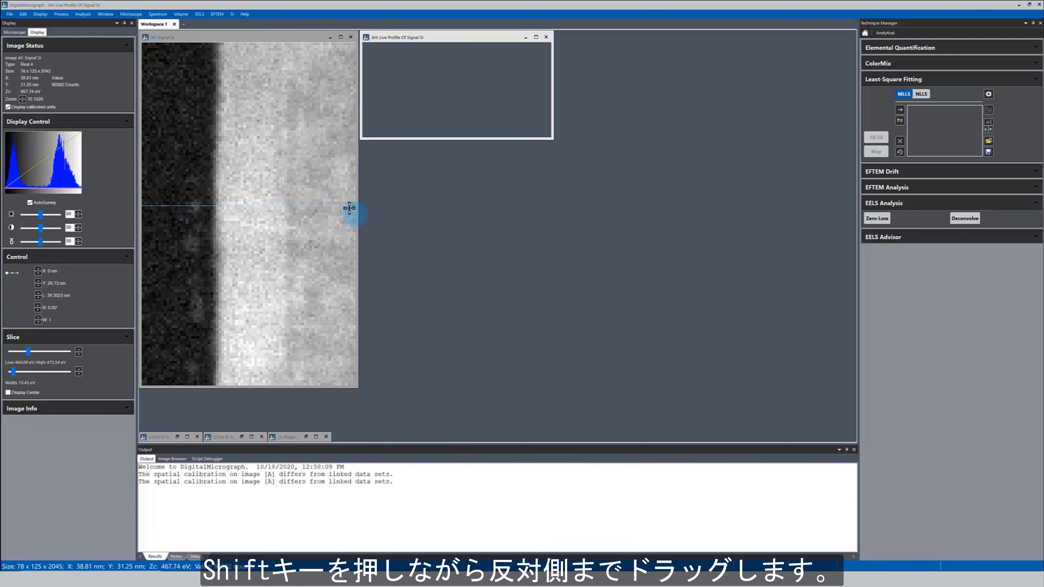
pyautogui.moveTo(260, 212); pyautogui.dragTo(265, 219)
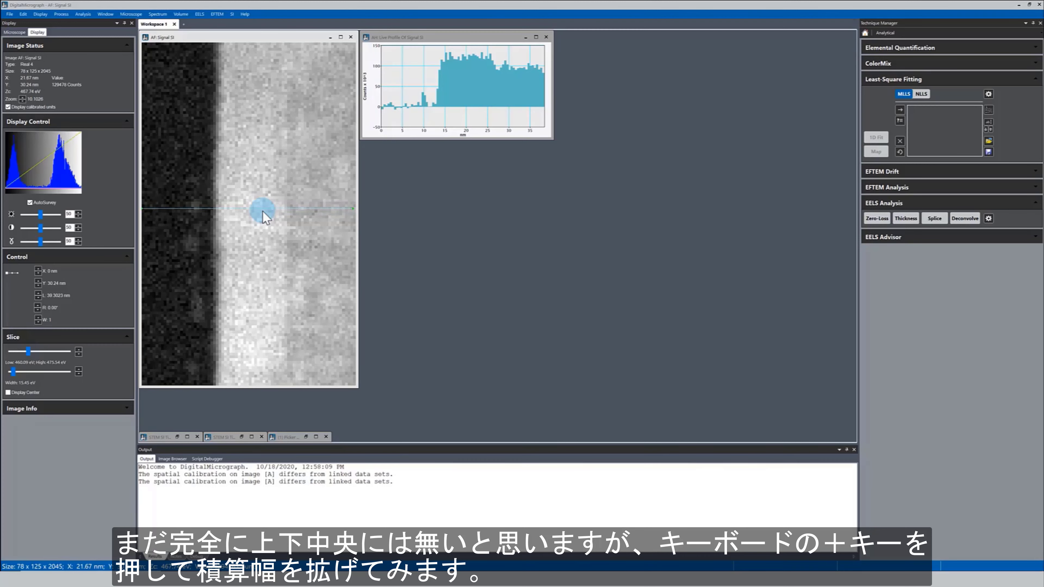
# Step: Widen the line profile's integration width to 120 so it covers nearly the full height of the Signal SI
pyautogui.press('+')
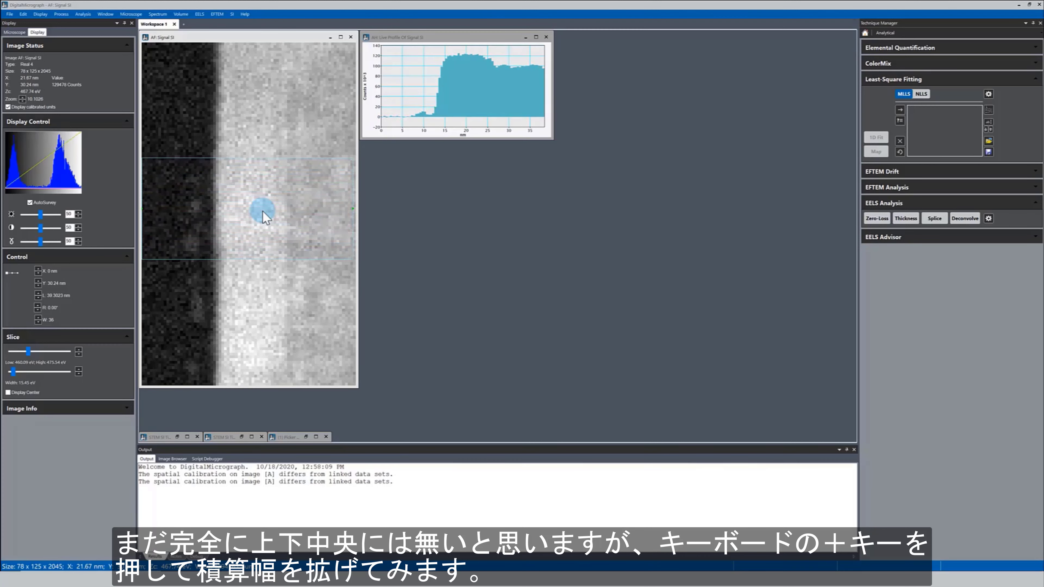
pyautogui.press('+')
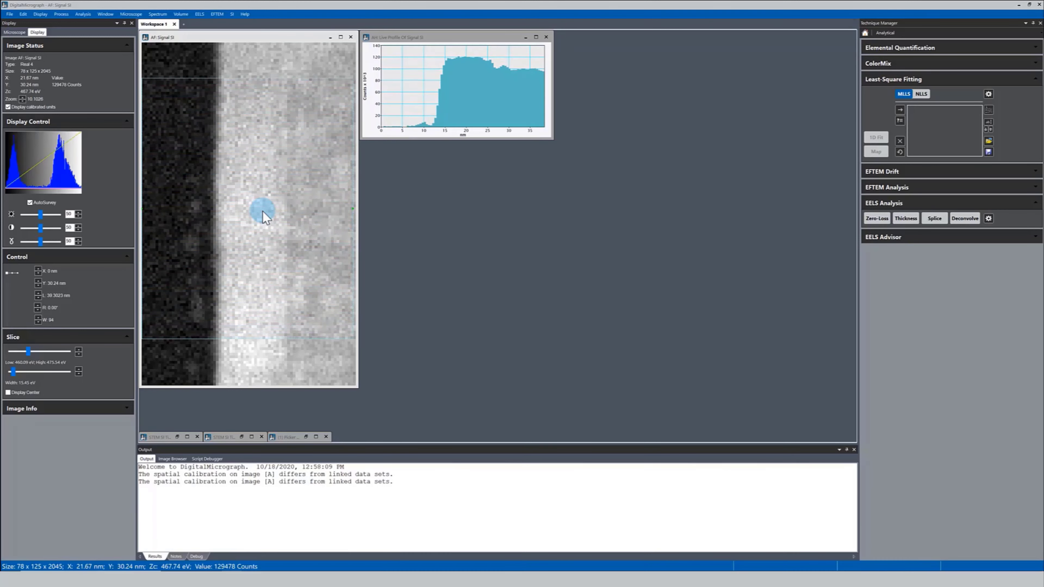
pyautogui.press('+')
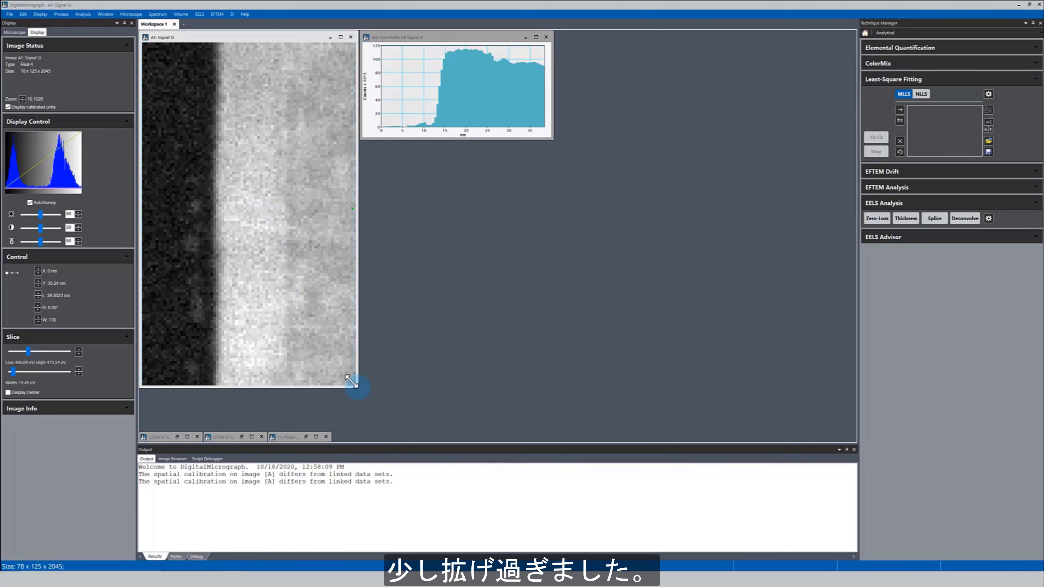
pyautogui.moveTo(356, 386); pyautogui.dragTo(357, 387)
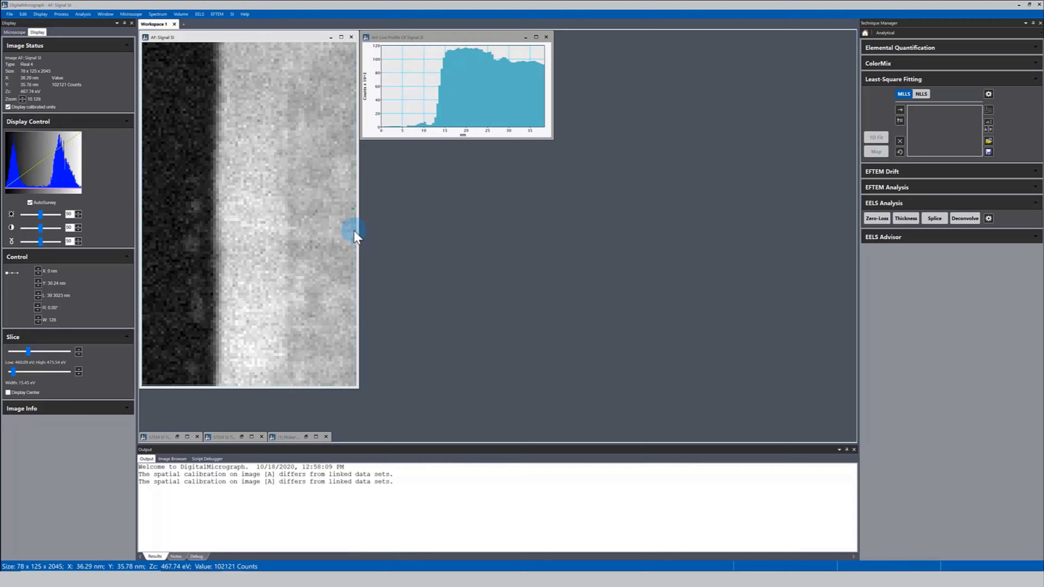
pyautogui.moveTo(354, 230); pyautogui.dragTo(354, 230)
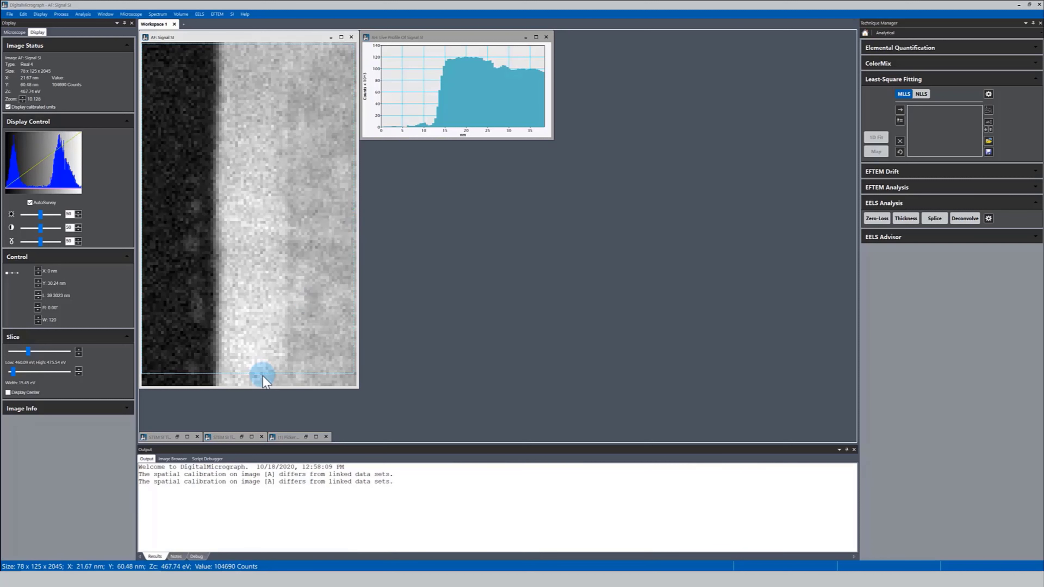
# Step: Shift the wide line profile down to Y about 31.3 nm within the Signal SI and extract a LineScan SI from it
pyautogui.moveTo(262, 375); pyautogui.dragTo(263, 381)
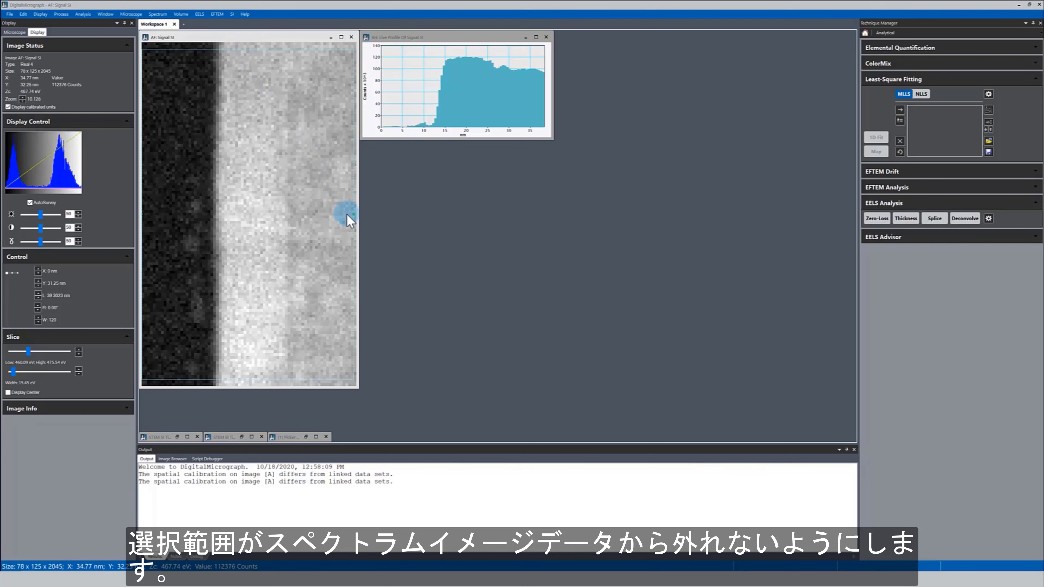
pyautogui.rightClick(270, 50)
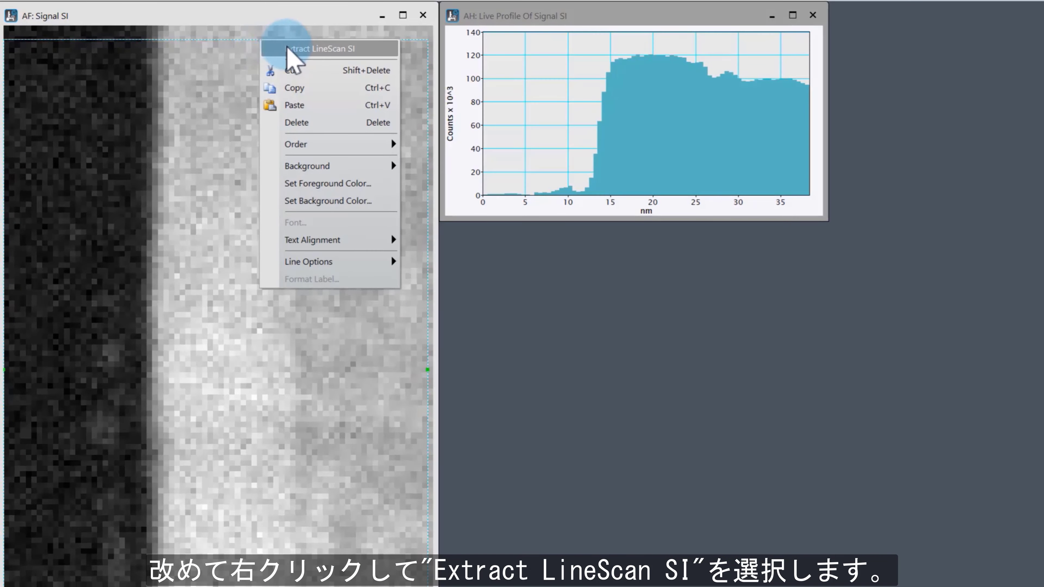
pyautogui.click(288, 50)
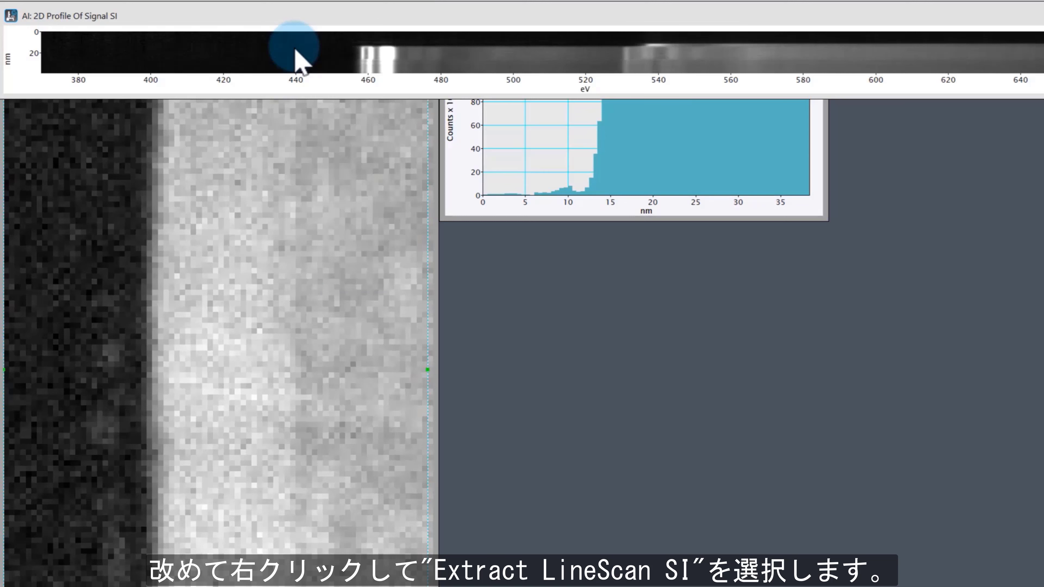
# Step: Arrange the windows with the Signal SI below the 2D profile and the live profile beside it, enlarged to the 2D profile's right edge
pyautogui.click(542, 181)
pyautogui.moveTo(558, 16); pyautogui.dragTo(757, 257)
pyautogui.click(303, 299)
pyautogui.moveTo(272, 18); pyautogui.dragTo(257, 130)
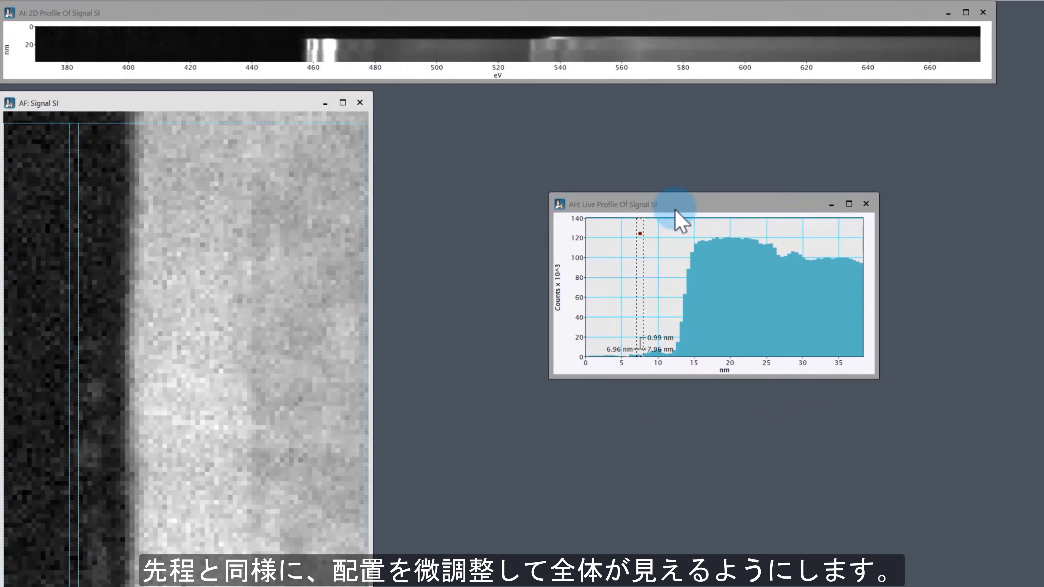
pyautogui.moveTo(794, 243); pyautogui.dragTo(600, 146)
pyautogui.moveTo(421, 101)
pyautogui.mouseDown()
pyautogui.moveTo(401, 81)
pyautogui.moveTo(410, 93)
pyautogui.mouseUp()
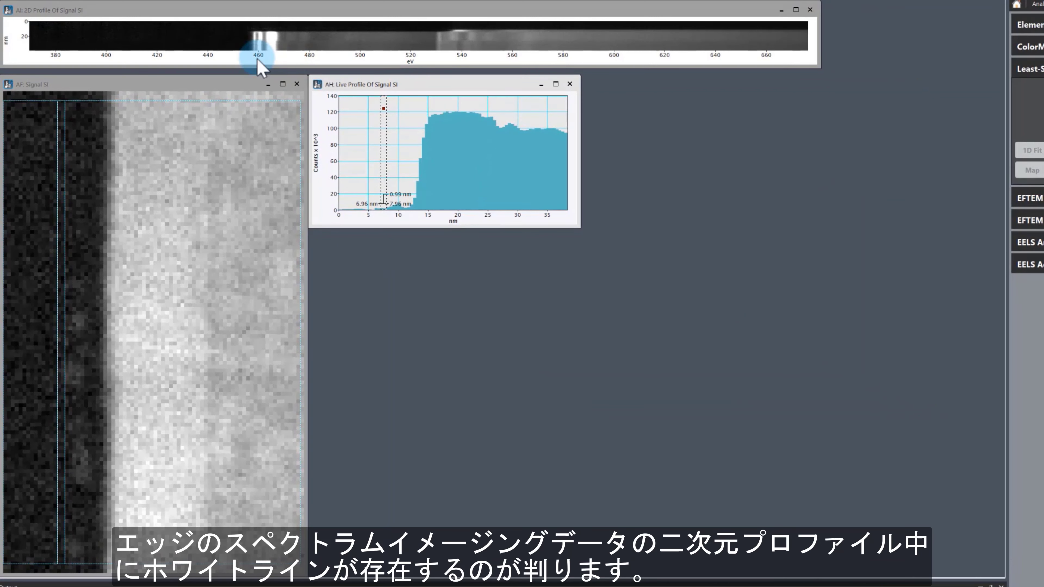
pyautogui.moveTo(579, 227); pyautogui.dragTo(820, 255)
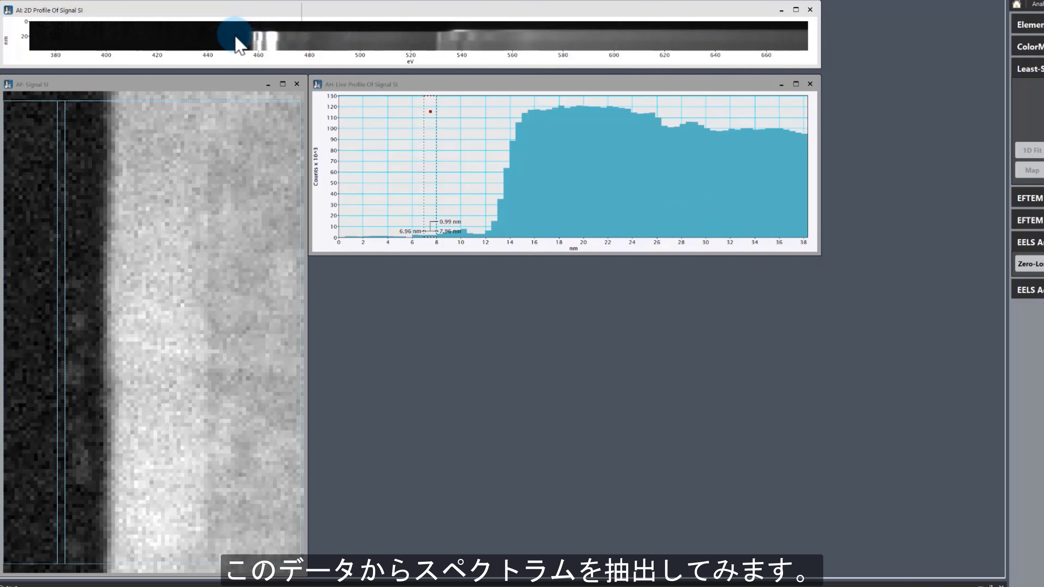
# Step: Extract a spectrum from the 2D profile by placing a picker at a depth of about 20 nm
pyautogui.rightClick(242, 21)
pyautogui.click(240, 12)
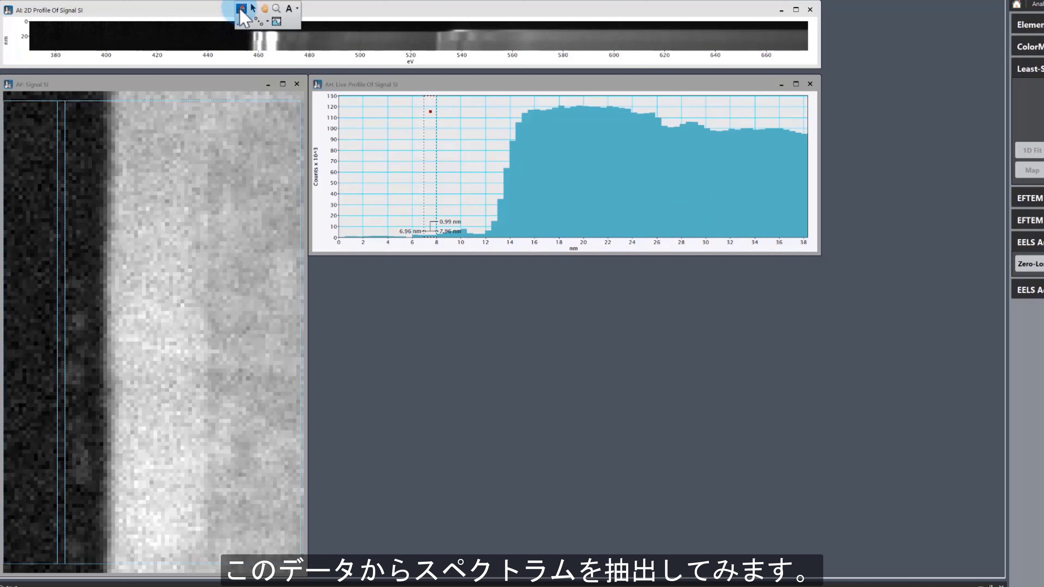
pyautogui.click(253, 36)
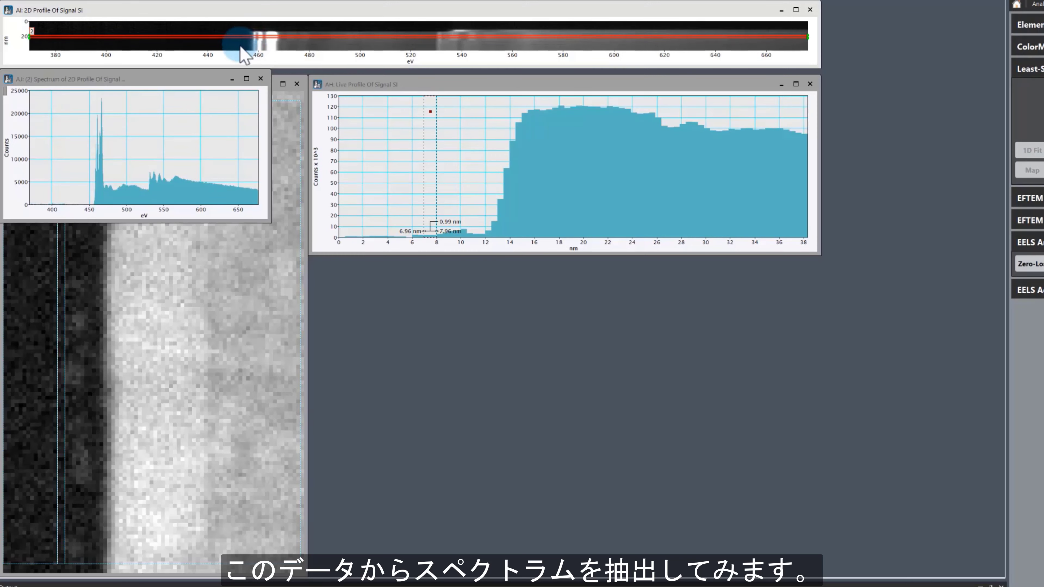
# Step: Place the extracted spectrum below the live profile, enlarge it to fill the free space, and stretch its energy axis to about 446–512 eV
pyautogui.click(174, 81)
pyautogui.moveTo(174, 82); pyautogui.dragTo(487, 271)
pyautogui.moveTo(579, 409); pyautogui.dragTo(1023, 577)
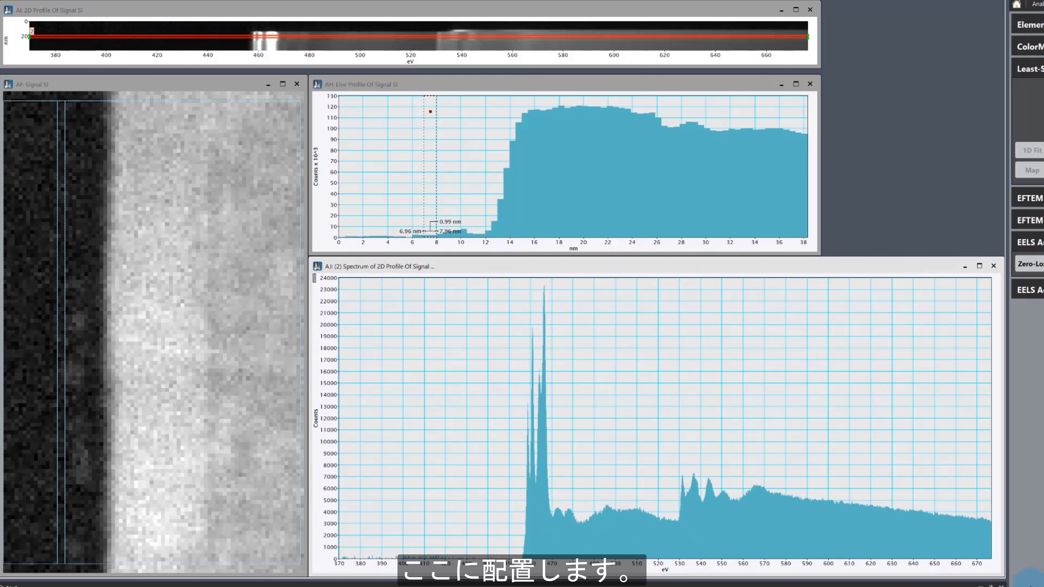
pyautogui.moveTo(516, 567); pyautogui.dragTo(487, 561)
# Step: Reposition the picker slightly within the STO layer on the 2D profile and narrow its integration width
pyautogui.click(415, 37)
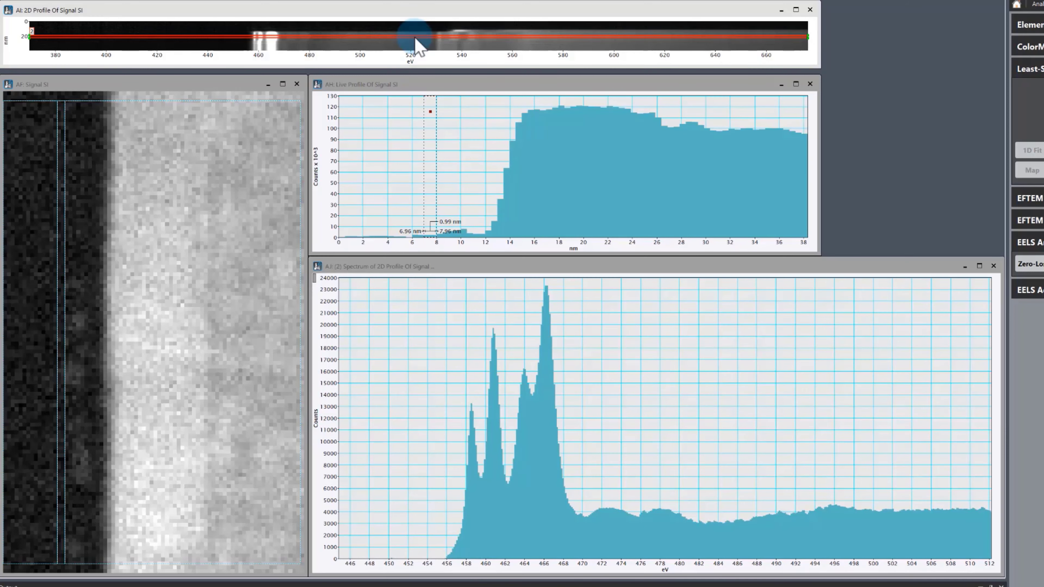
pyautogui.moveTo(414, 37)
pyautogui.mouseDown()
pyautogui.moveTo(407, 49)
pyautogui.moveTo(407, 35)
pyautogui.mouseUp()
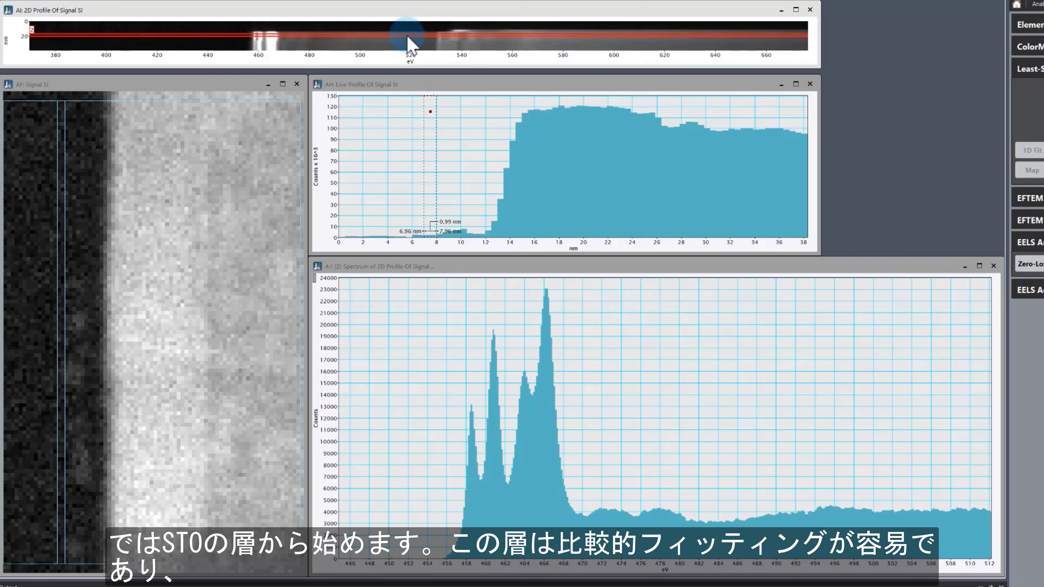
pyautogui.moveTo(407, 36); pyautogui.dragTo(407, 36)
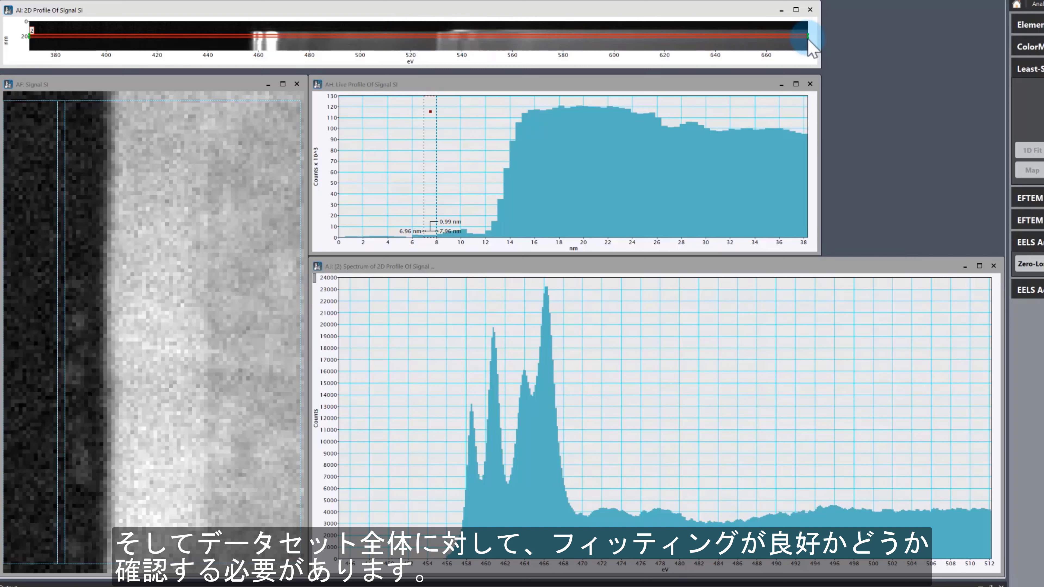
pyautogui.moveTo(808, 39); pyautogui.dragTo(808, 38)
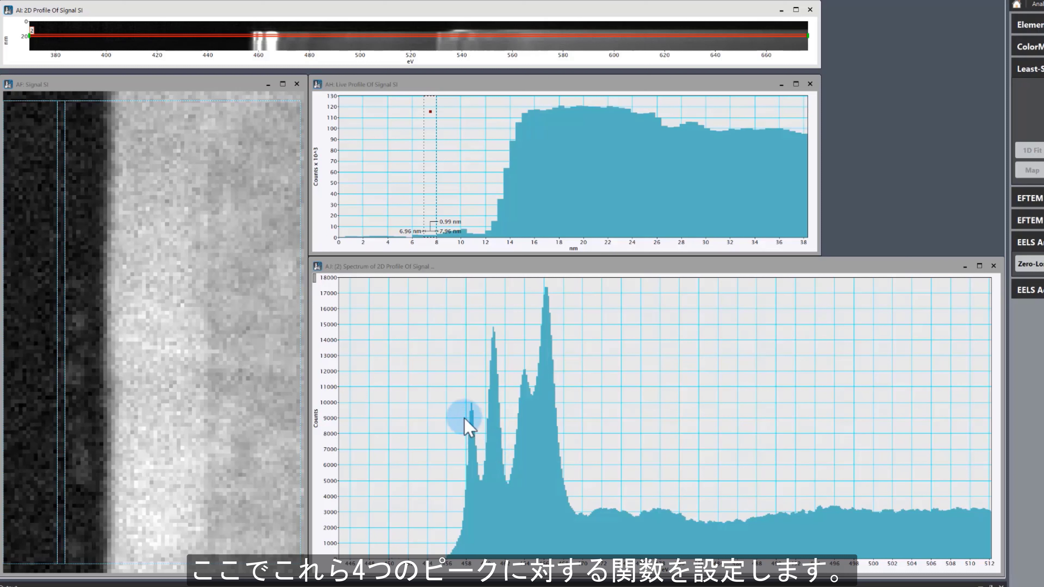
# Step: Mark the first peak at about 457.7–459.5 eV and set least-square fitting to NLLS in the Analytical technique
pyautogui.moveTo(464, 418); pyautogui.dragTo(476, 414)
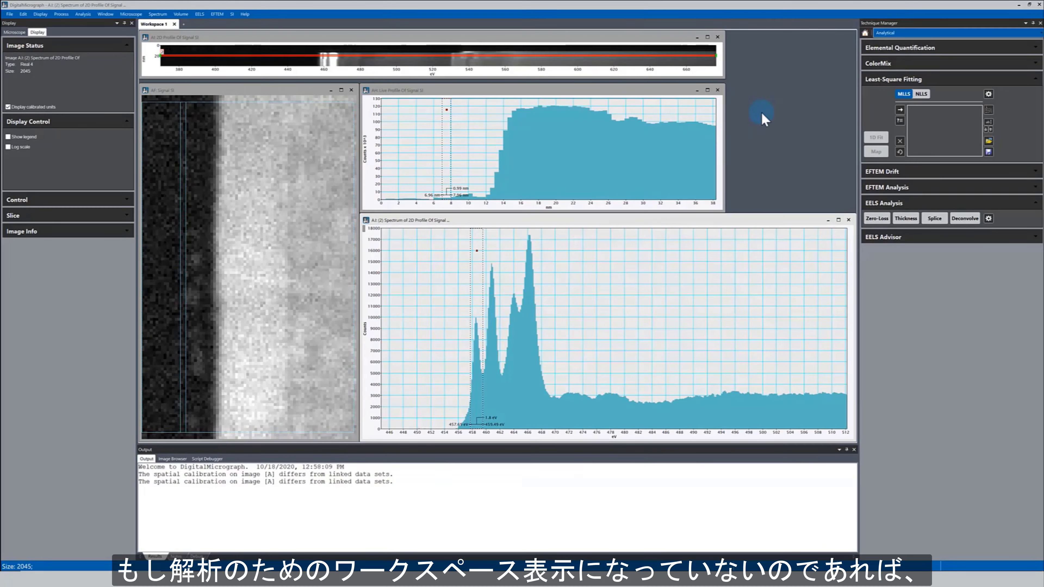
pyautogui.click(865, 34)
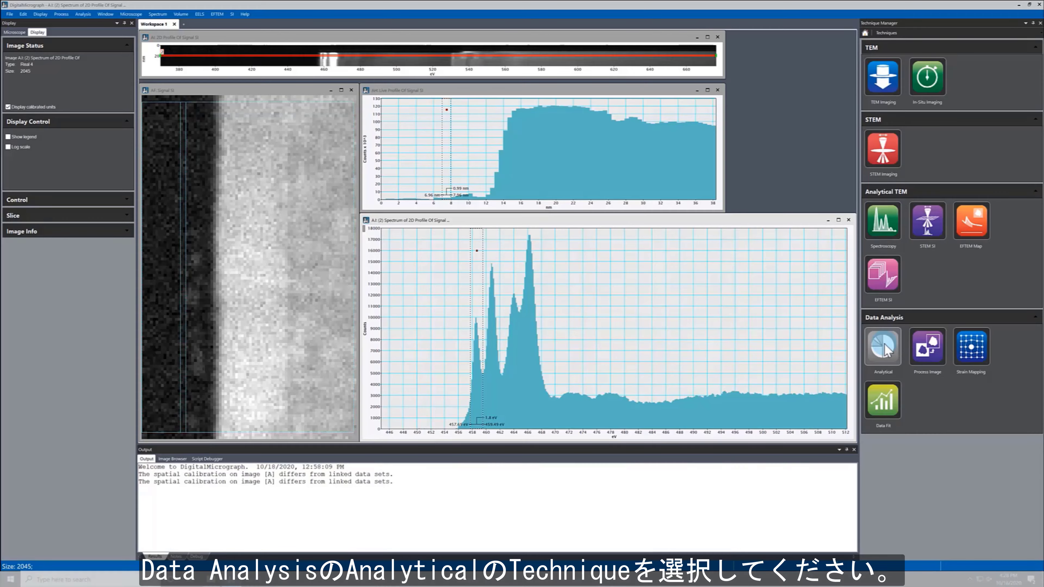
pyautogui.click(884, 346)
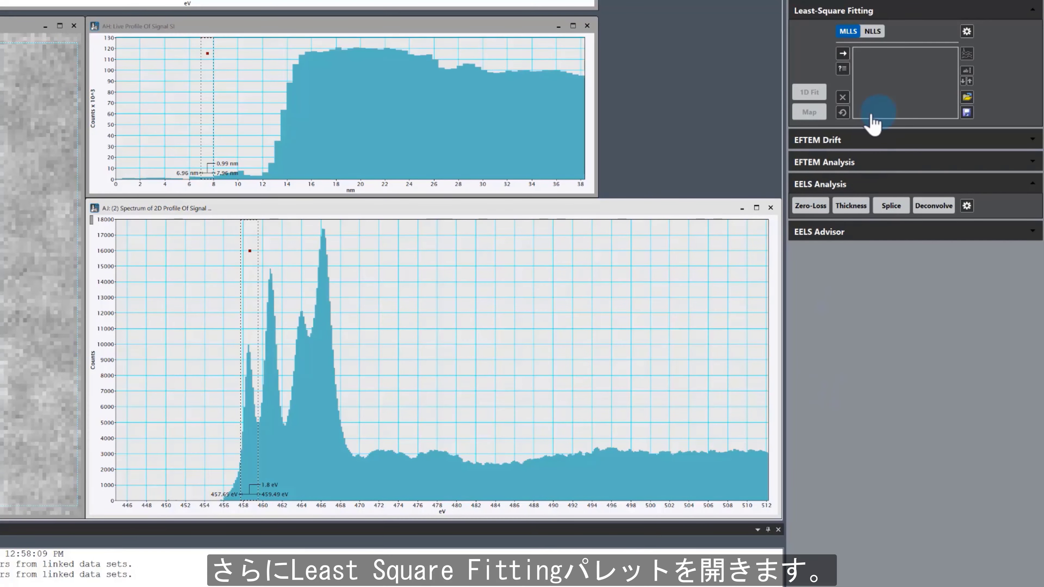
pyautogui.click(891, 16)
pyautogui.click(890, 13)
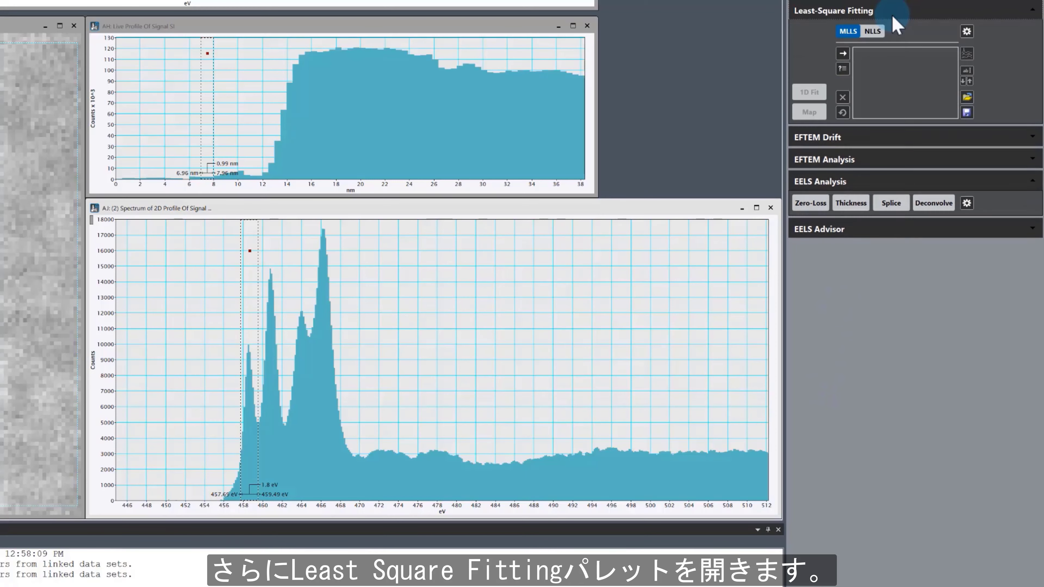
pyautogui.click(872, 32)
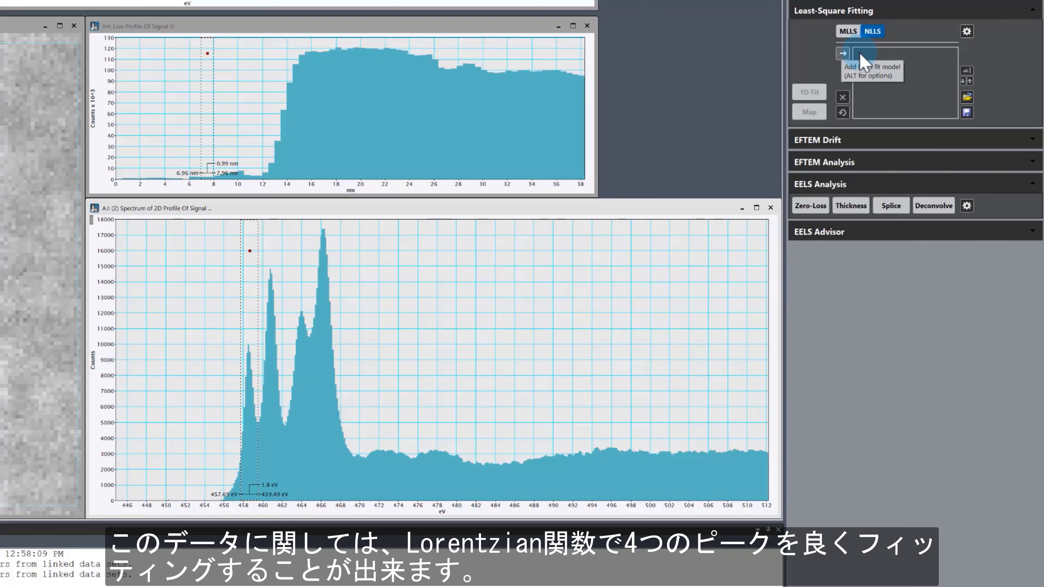
# Step: Shift the first peak's range to about 457.4–459.2 eV and fit a Lorentzian model to it
pyautogui.moveTo(248, 290); pyautogui.dragTo(248, 290)
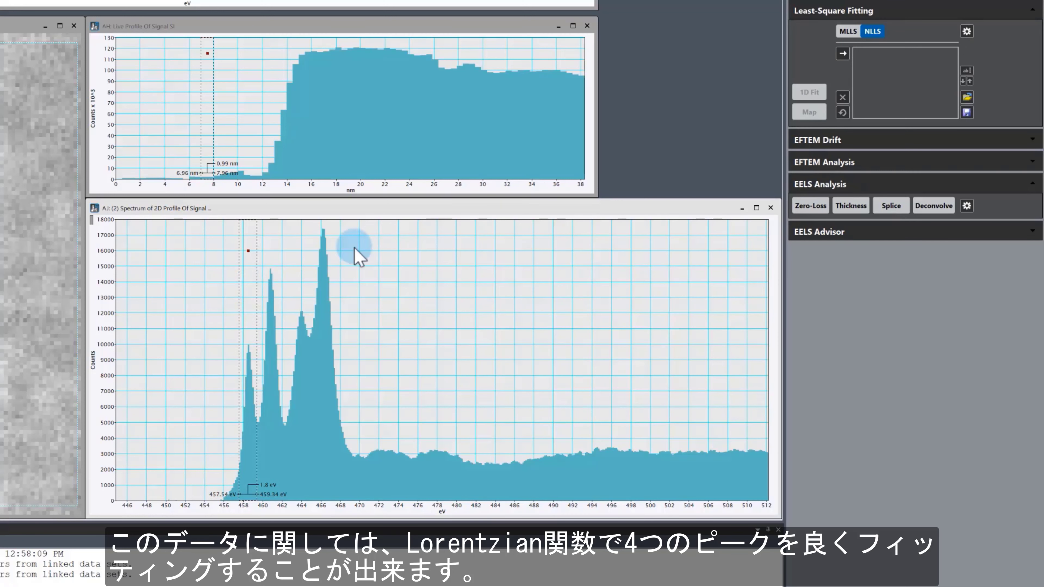
pyautogui.click(842, 54)
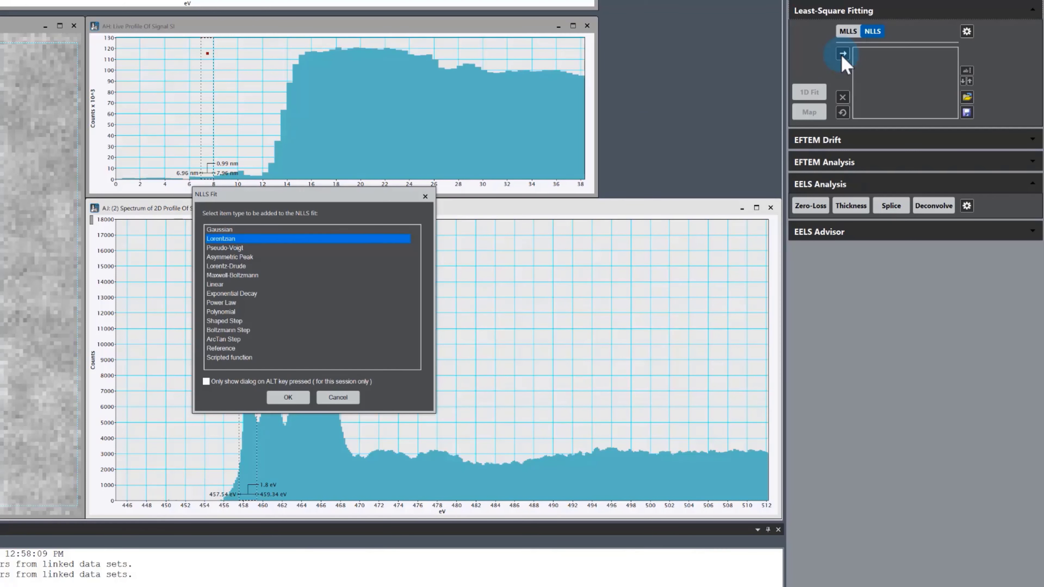
pyautogui.click(287, 398)
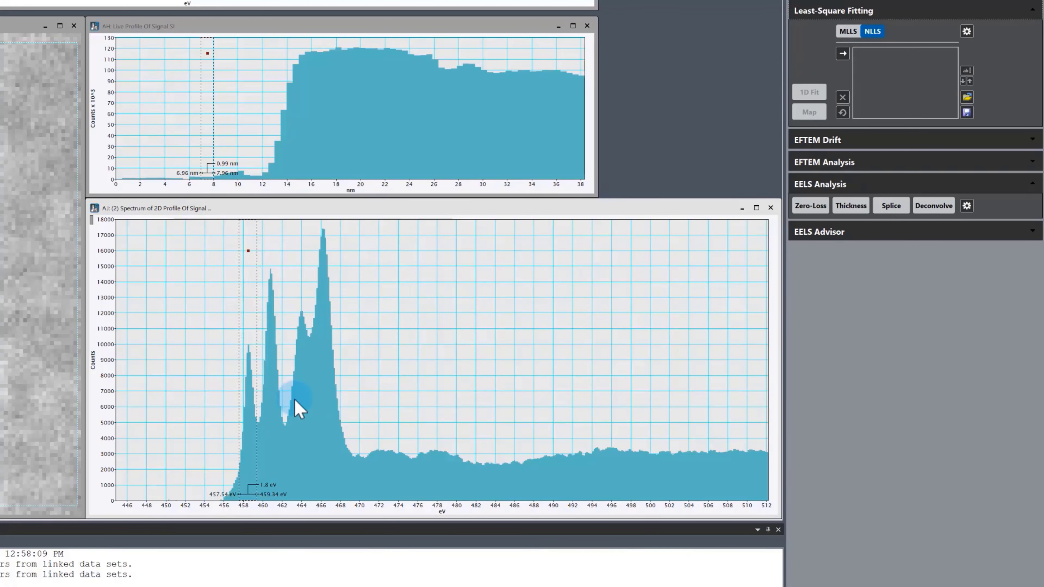
pyautogui.click(207, 307)
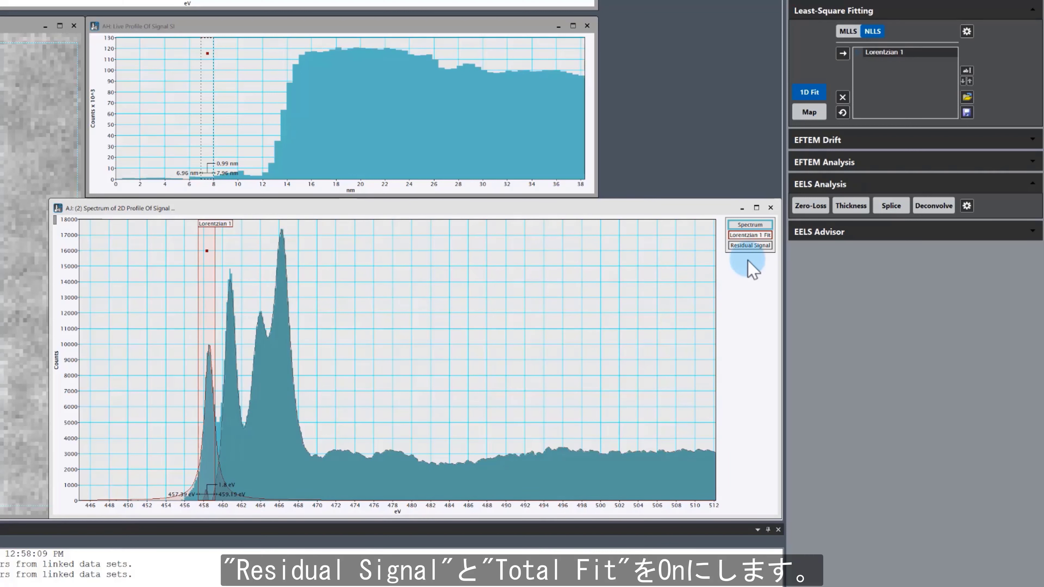
# Step: Mark the second peak at about 459.6–461.9 eV and add a Lorentzian model for it to the NLLS fit
pyautogui.moveTo(221, 325); pyautogui.dragTo(238, 325)
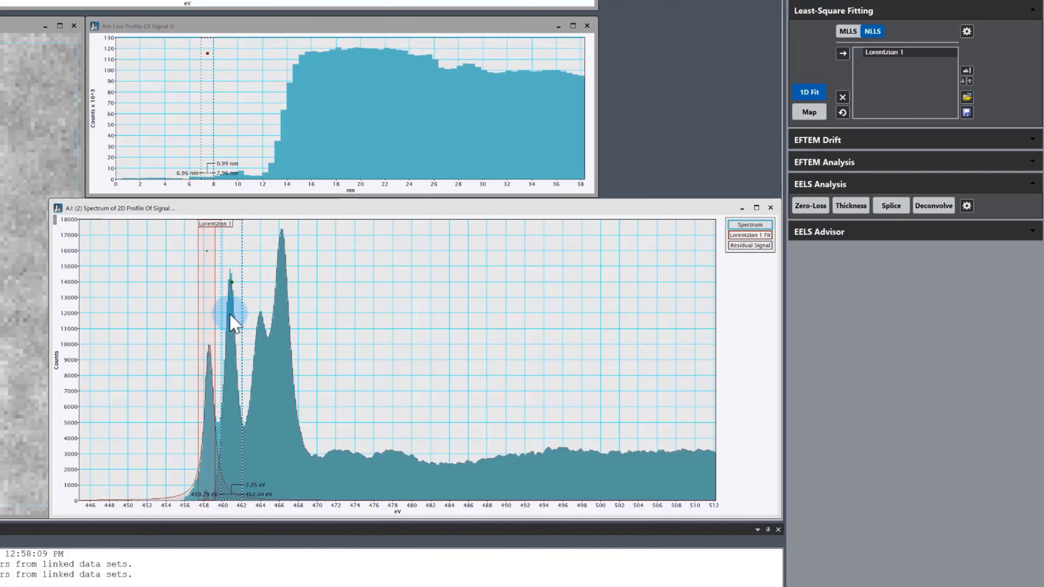
pyautogui.moveTo(230, 313); pyautogui.dragTo(228, 313)
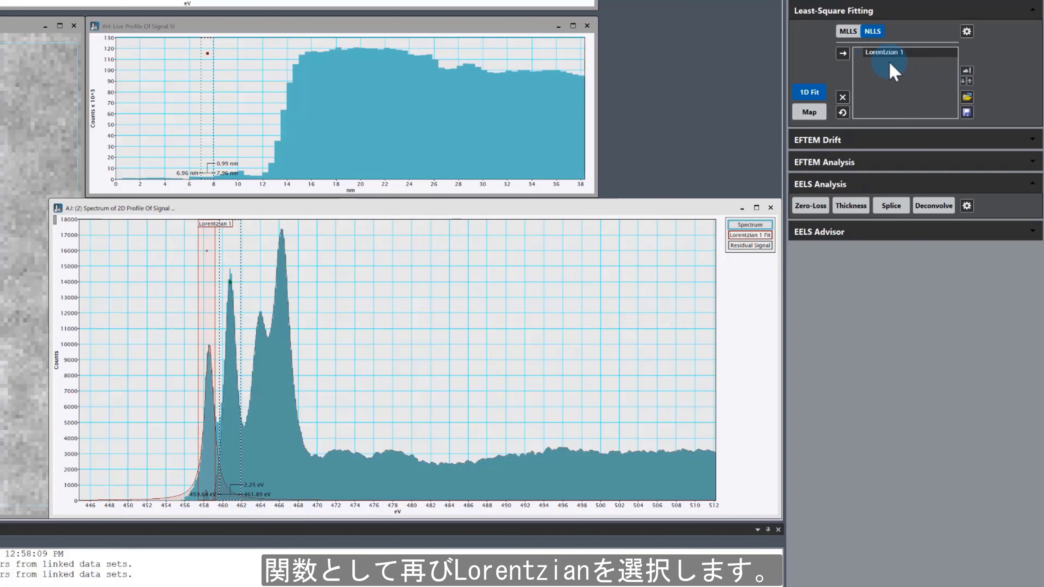
pyautogui.click(843, 54)
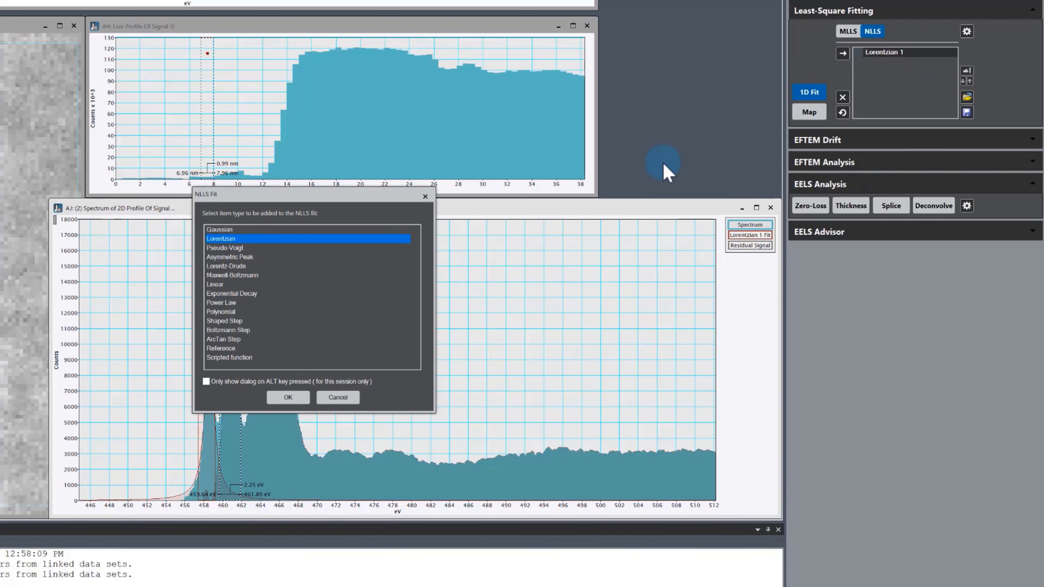
pyautogui.click(288, 396)
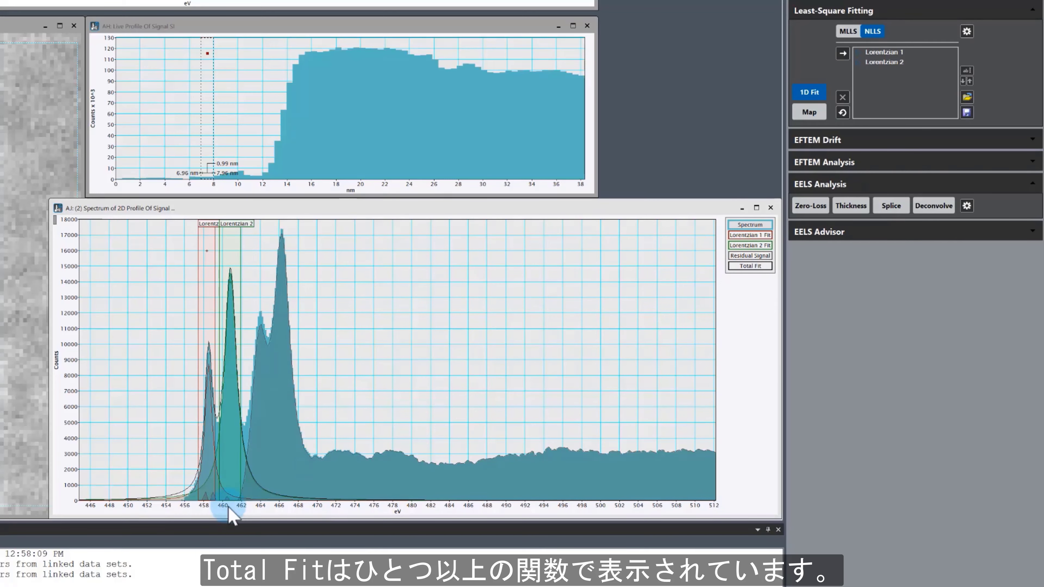
# Step: Mark the third peak at about 462.6–465 eV and add a Lorentzian model for it to the NLLS fit
pyautogui.moveTo(219, 512); pyautogui.dragTo(286, 517)
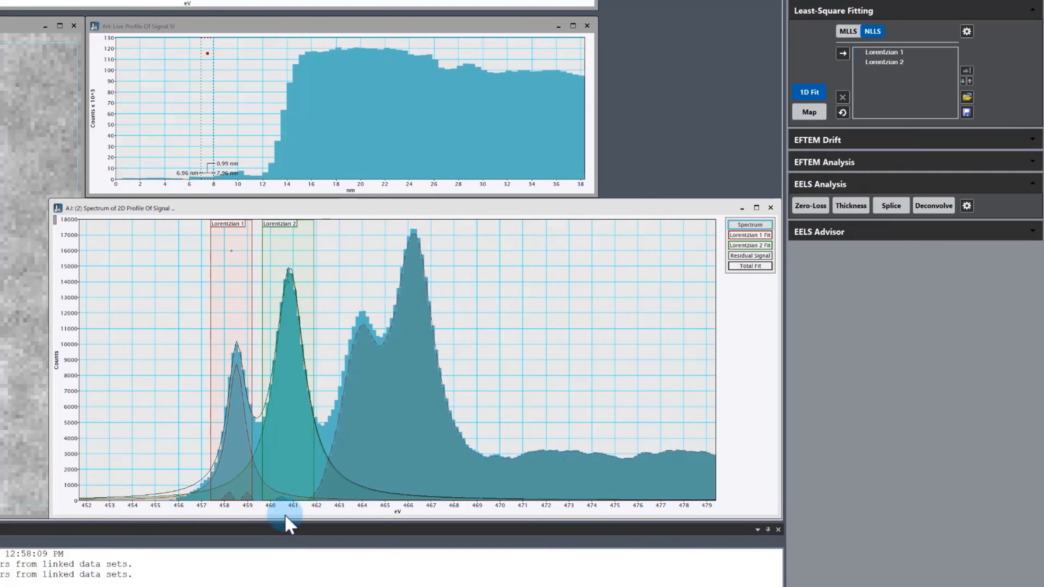
pyautogui.moveTo(331, 373); pyautogui.dragTo(372, 375)
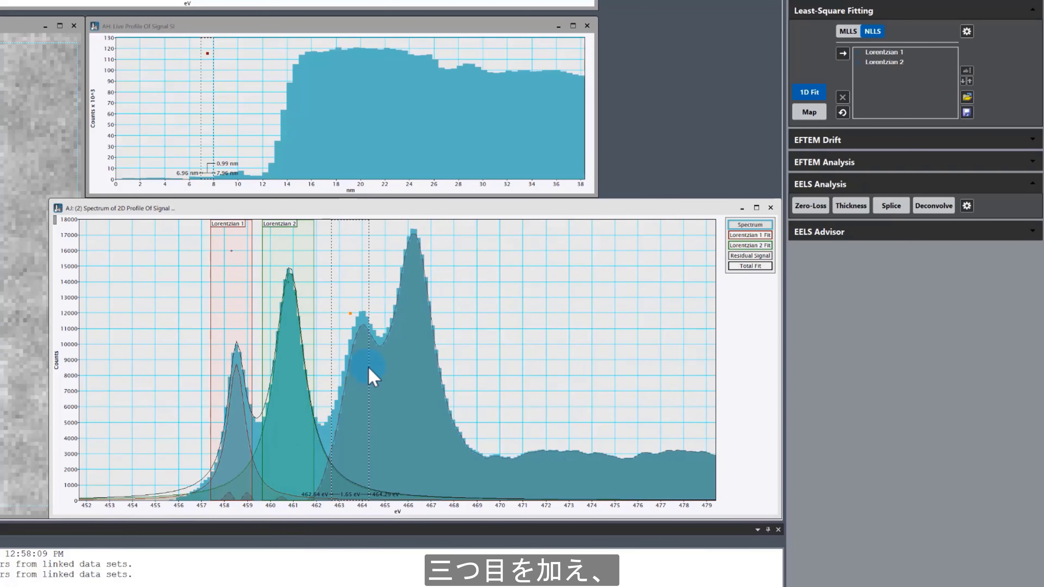
pyautogui.click(843, 53)
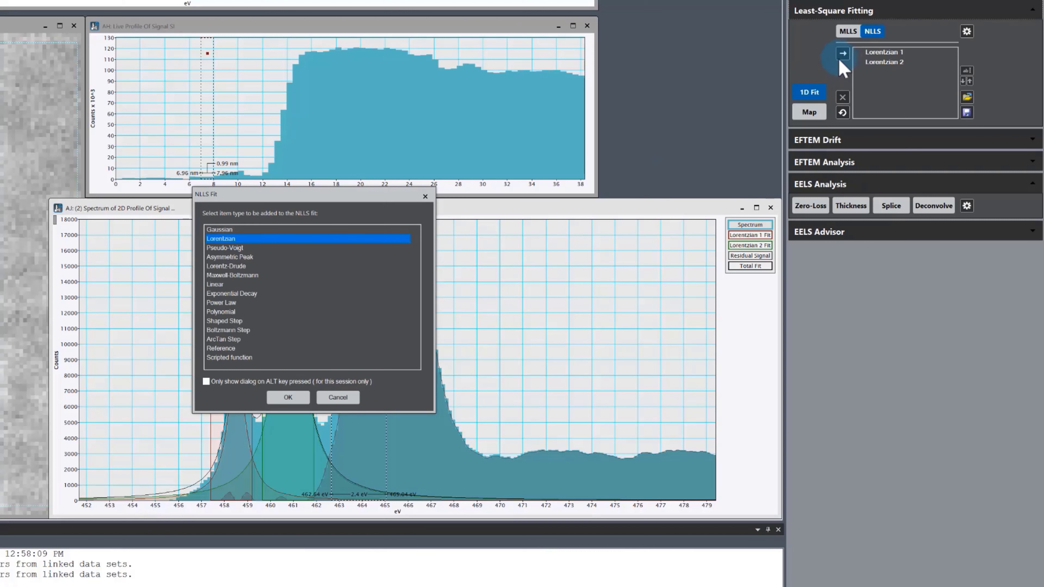
pyautogui.click(288, 397)
# Step: Mark the fourth peak at about 465.2–467.6 eV and add a Lorentzian model for it to the NLLS fit
pyautogui.moveTo(380, 279); pyautogui.dragTo(441, 271)
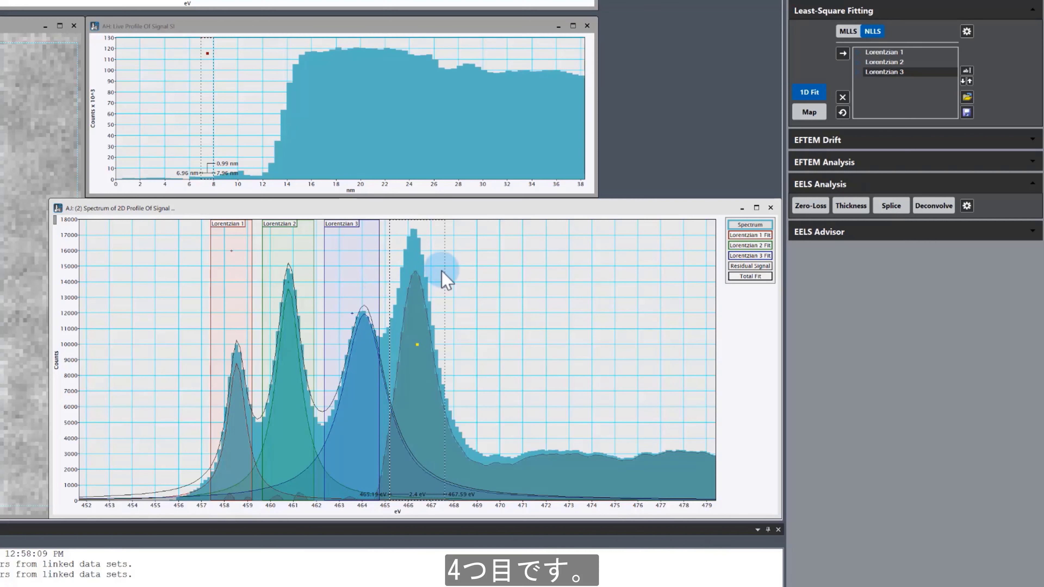
pyautogui.click(842, 54)
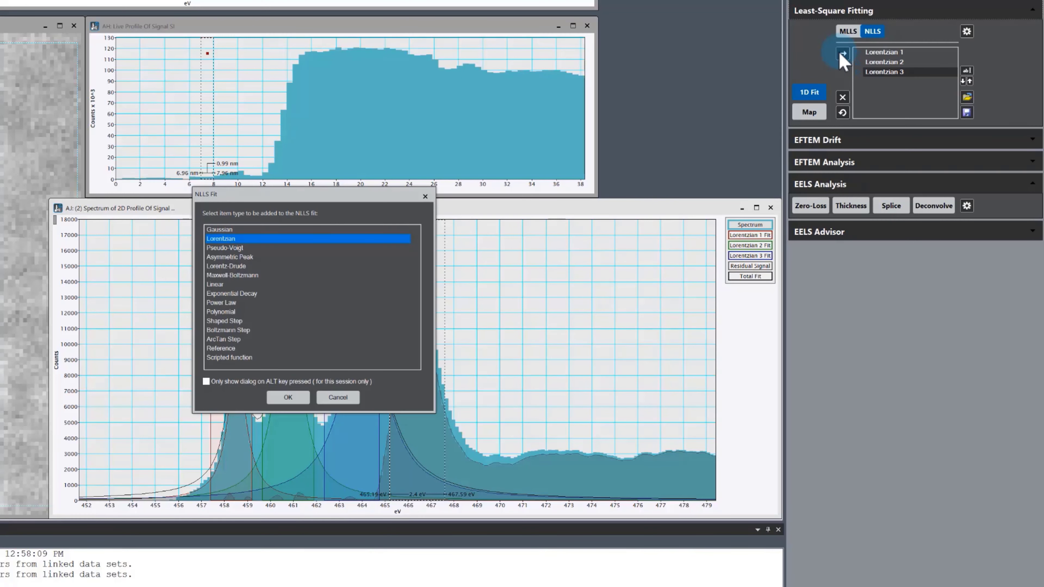
pyautogui.click(287, 397)
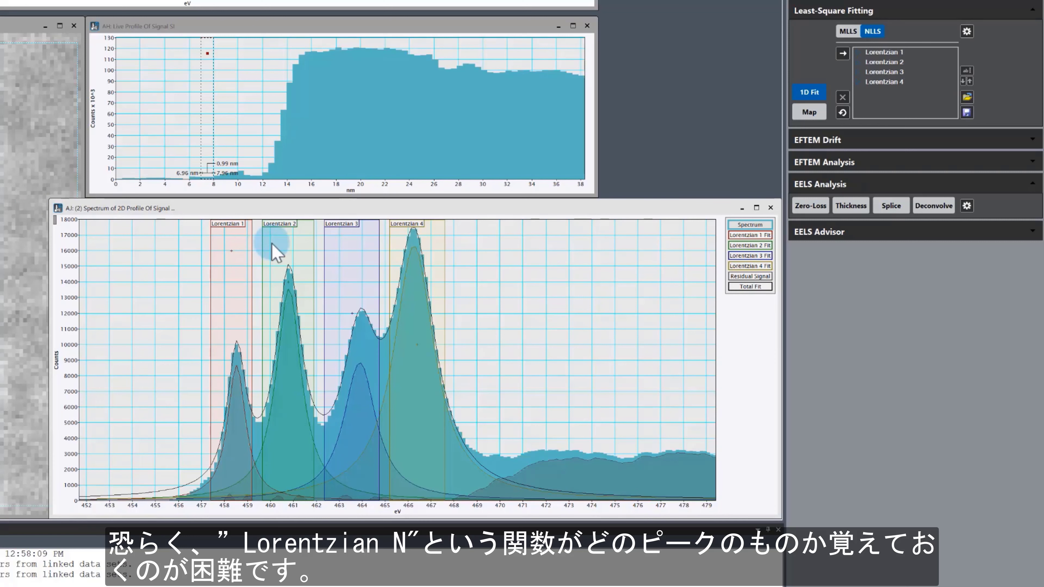
# Step: Rename the fit model Lorentzian 1 as L3a
pyautogui.click(899, 52)
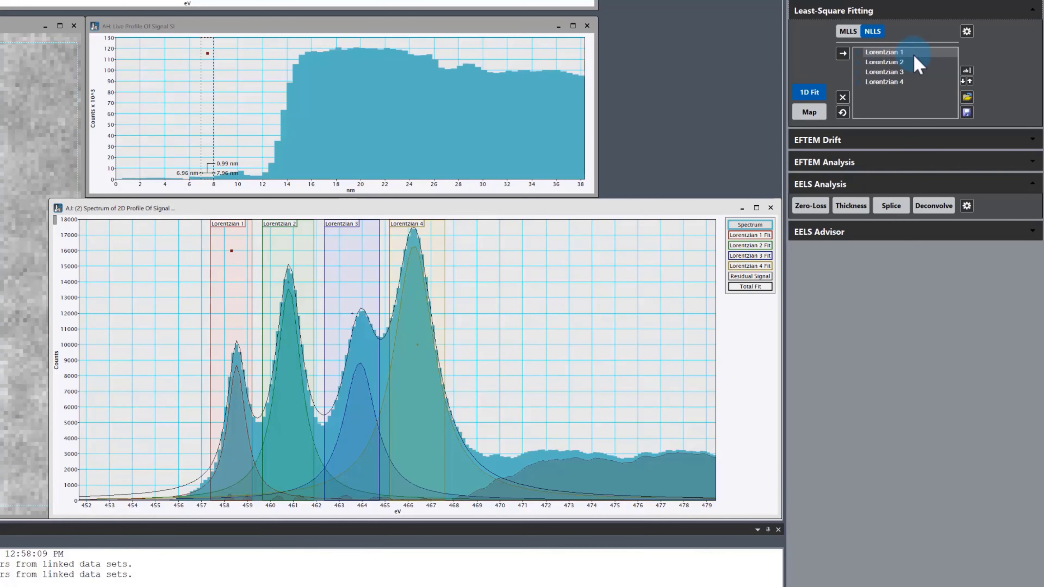
pyautogui.click(967, 71)
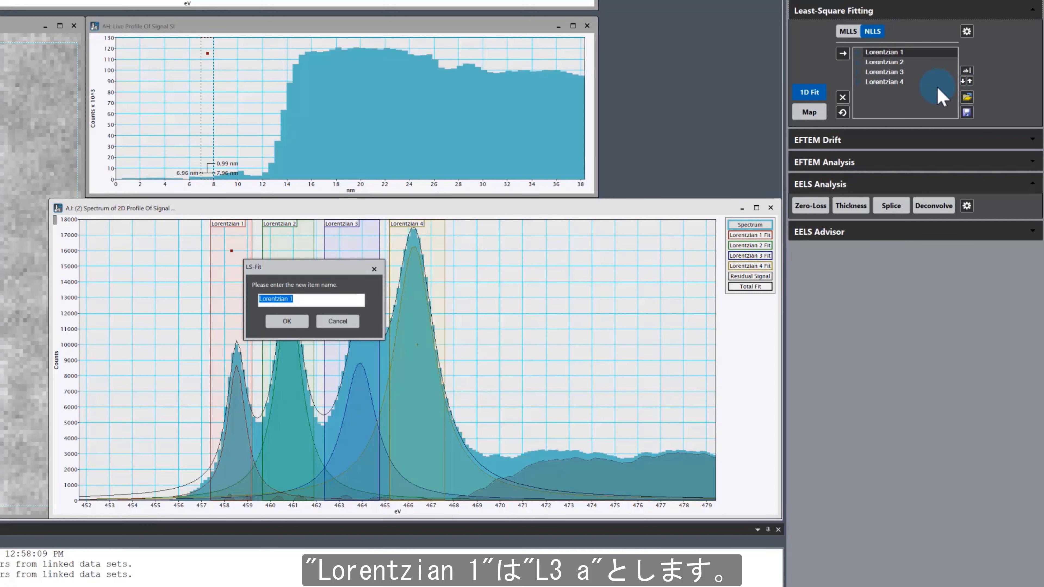
pyautogui.write('L3a')
pyautogui.click(295, 323)
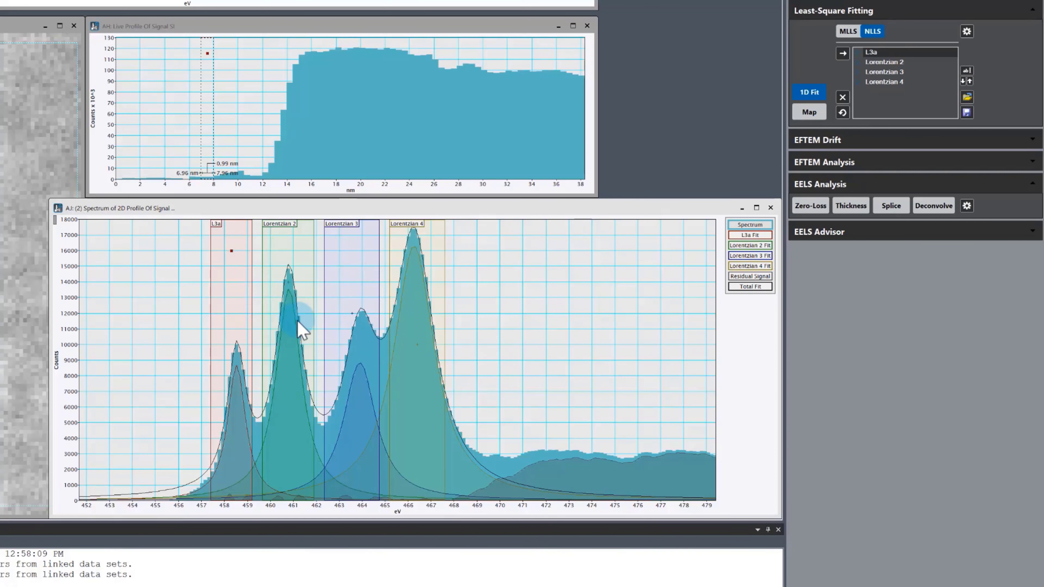
# Step: Rename the fit model Lorentzian 2 as L3b
pyautogui.click(907, 63)
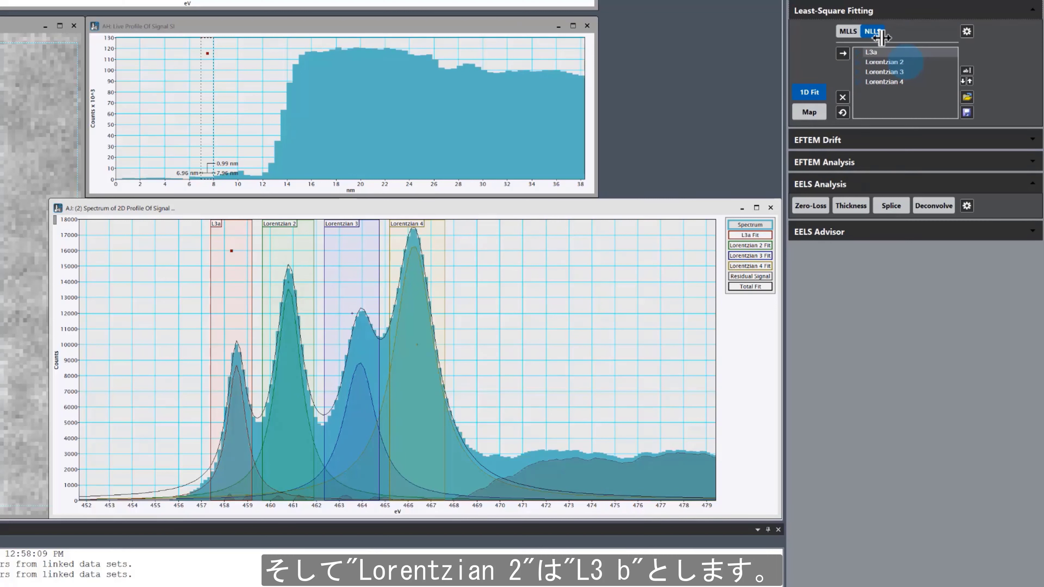
pyautogui.click(902, 63)
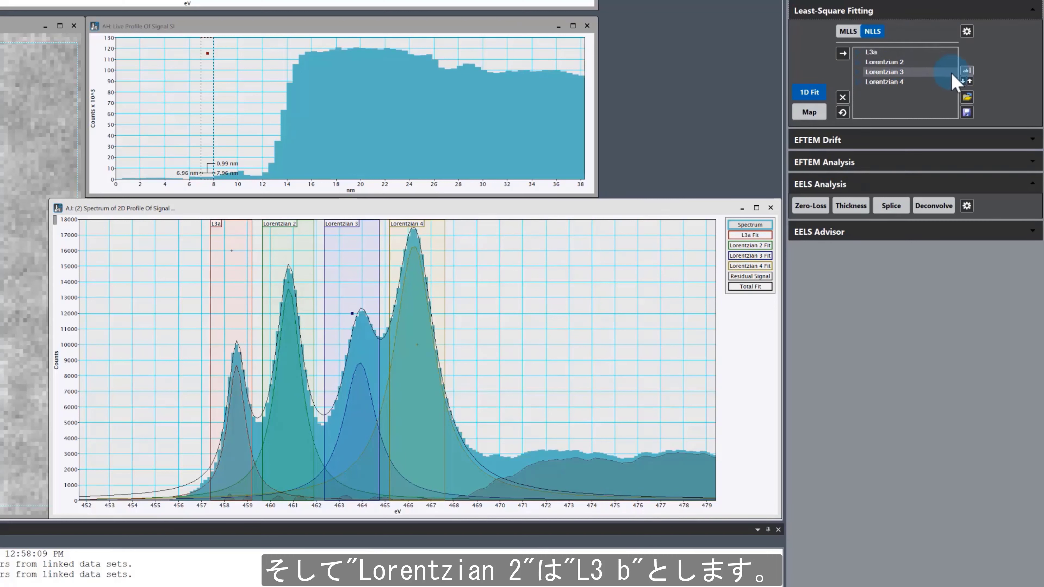
pyautogui.click(966, 71)
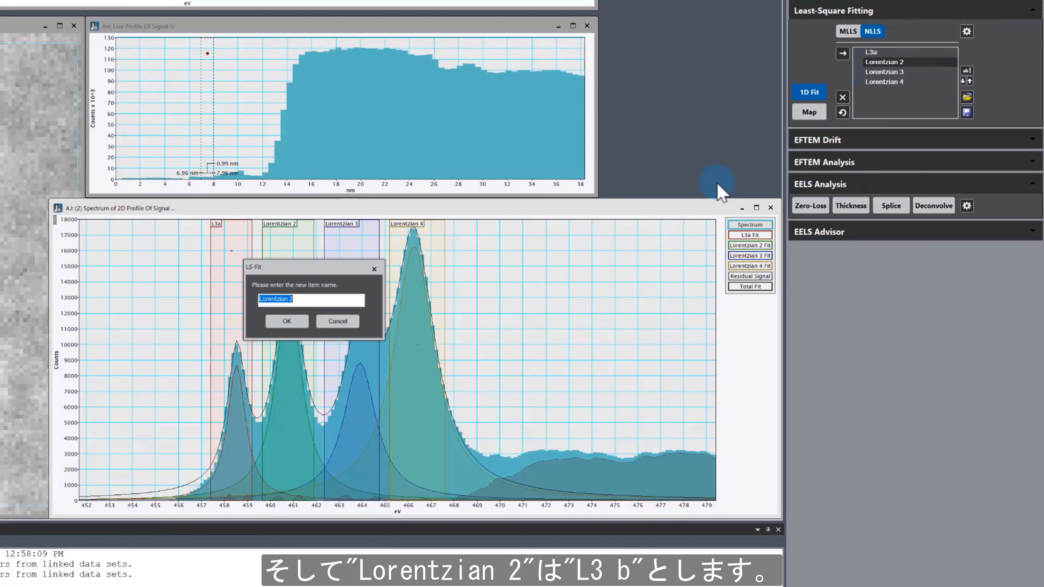
pyautogui.write('L3b')
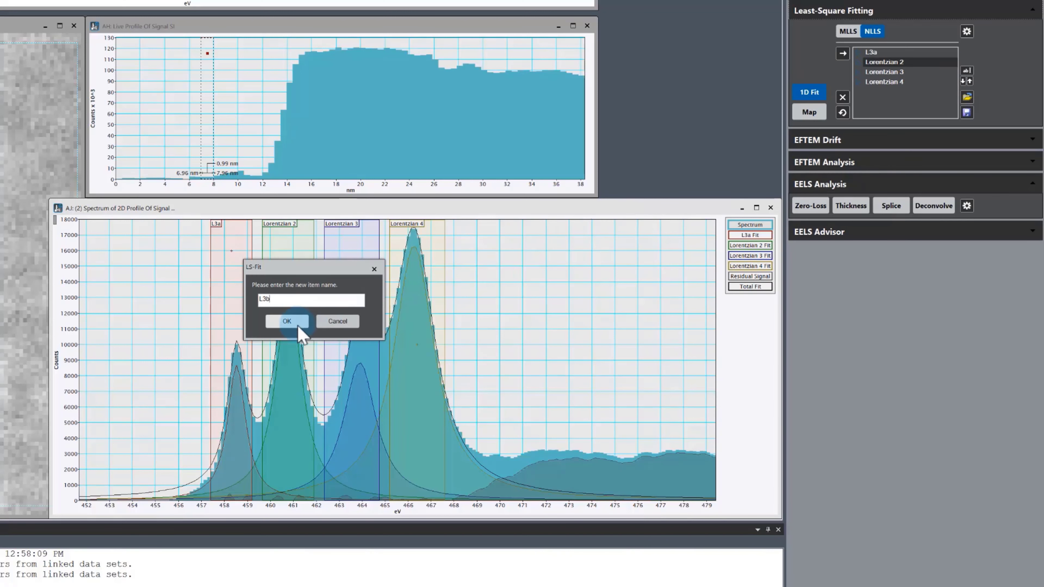
pyautogui.click(286, 321)
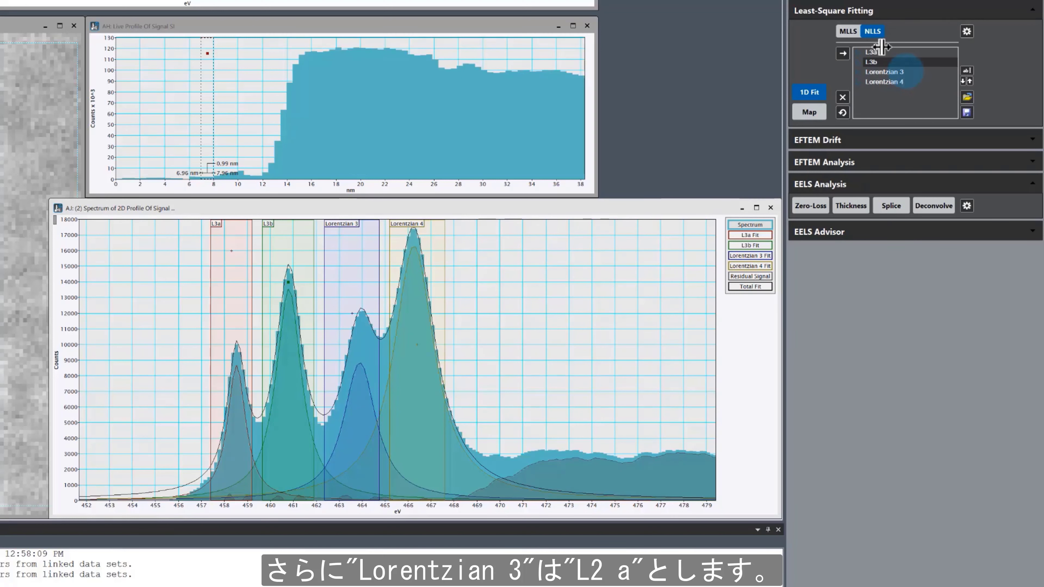
# Step: Rename the fit model Lorentzian 3 as L2a
pyautogui.click(897, 72)
pyautogui.click(967, 71)
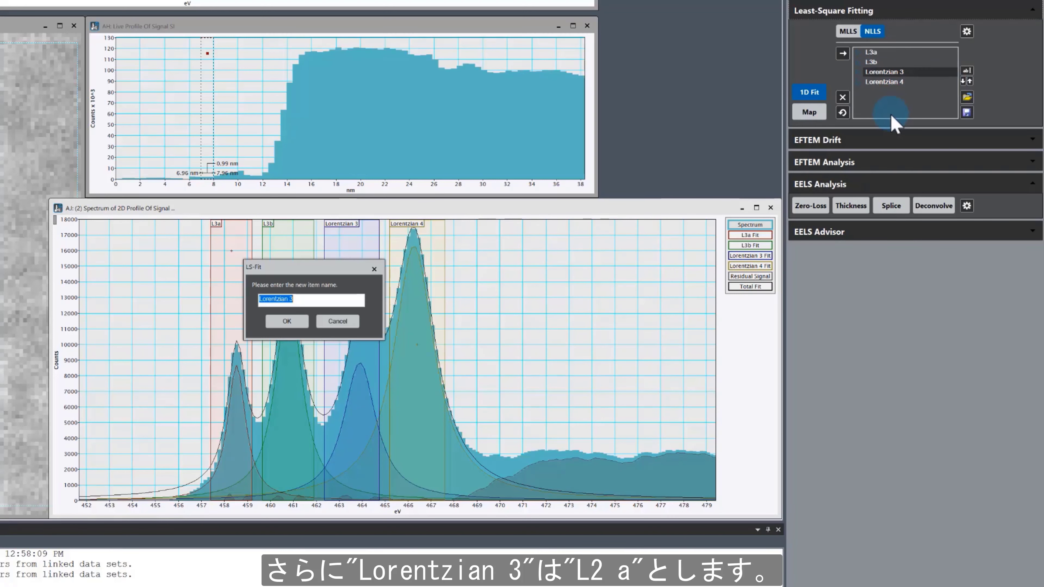
pyautogui.write('L2a')
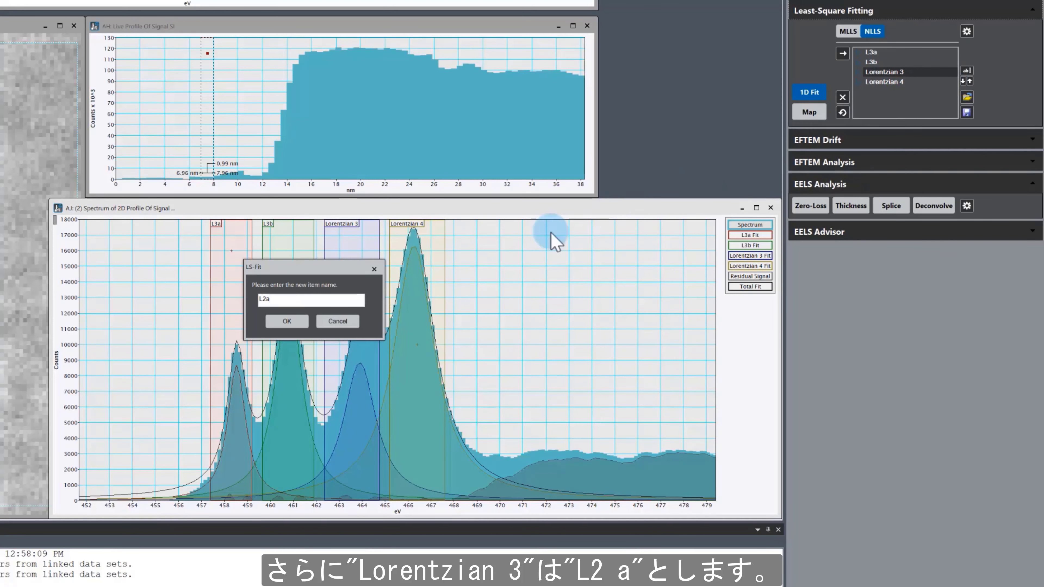
pyautogui.click(287, 322)
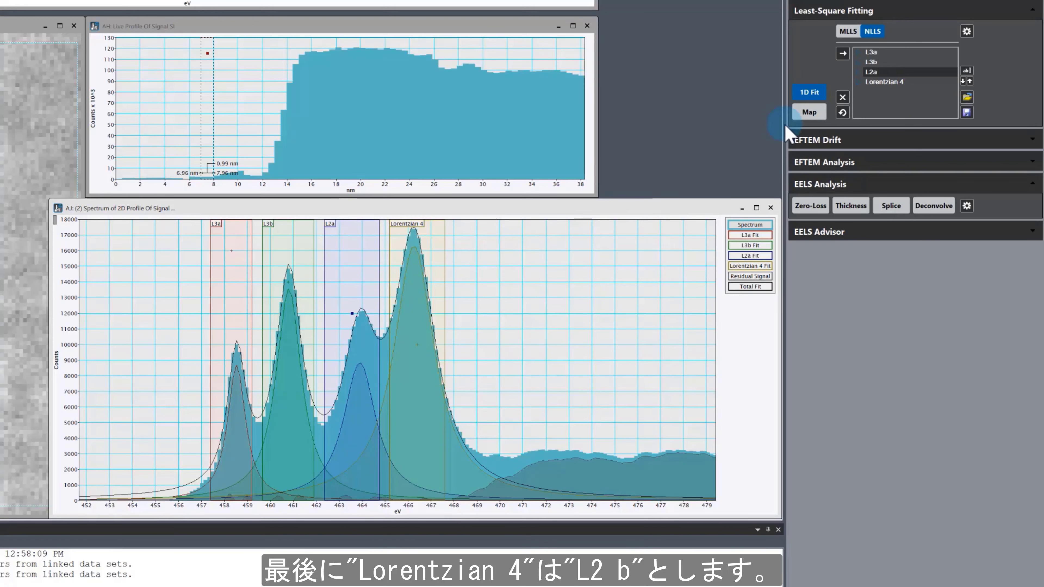
# Step: Rename the fit model Lorentzian 4 as L2b
pyautogui.click(895, 84)
pyautogui.click(966, 71)
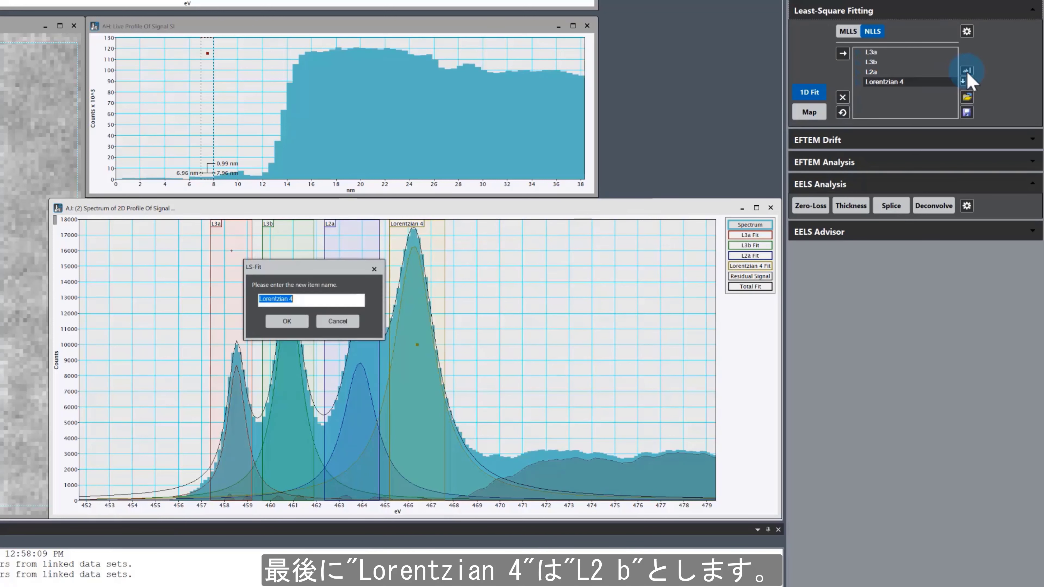
pyautogui.write('L2b')
pyautogui.click(287, 321)
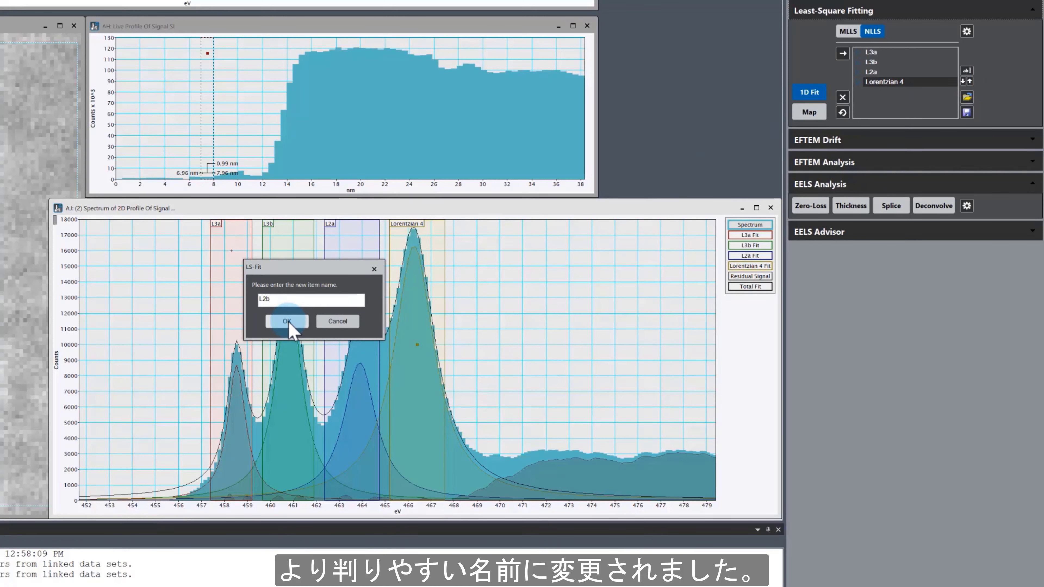
pyautogui.click(287, 321)
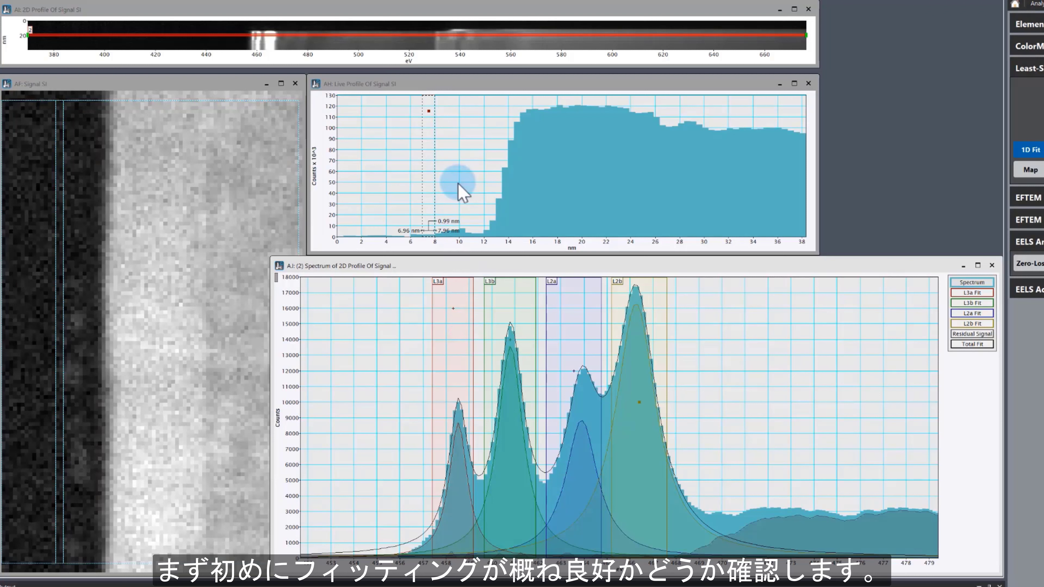
# Step: Move the line ROI on the 2D profile slightly upward and narrow it from several pixel rows to a single one
pyautogui.click(451, 38)
pyautogui.moveTo(450, 35); pyautogui.dragTo(450, 33)
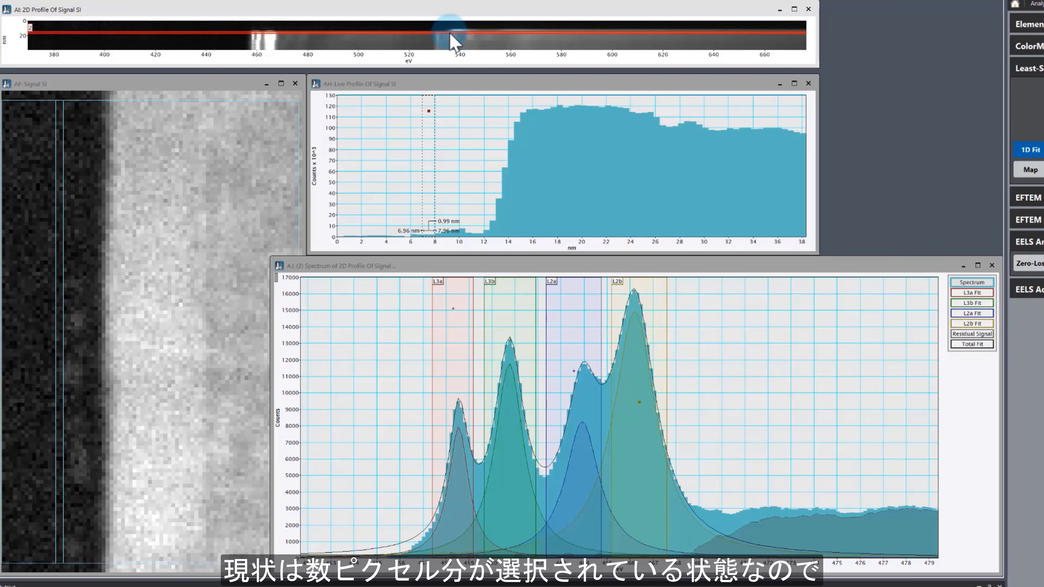
pyautogui.click(806, 33)
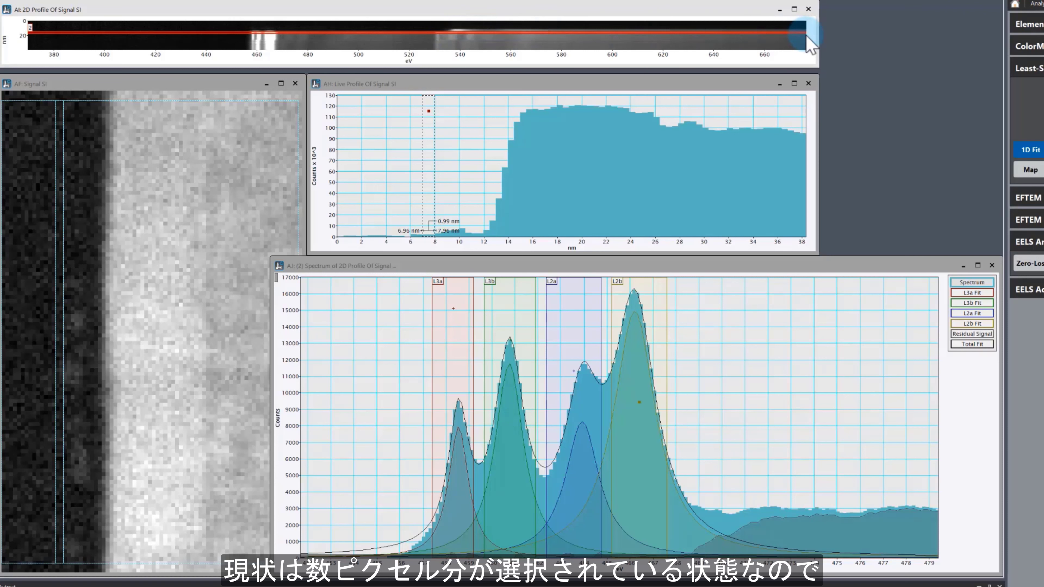
pyautogui.moveTo(806, 35); pyautogui.dragTo(806, 34)
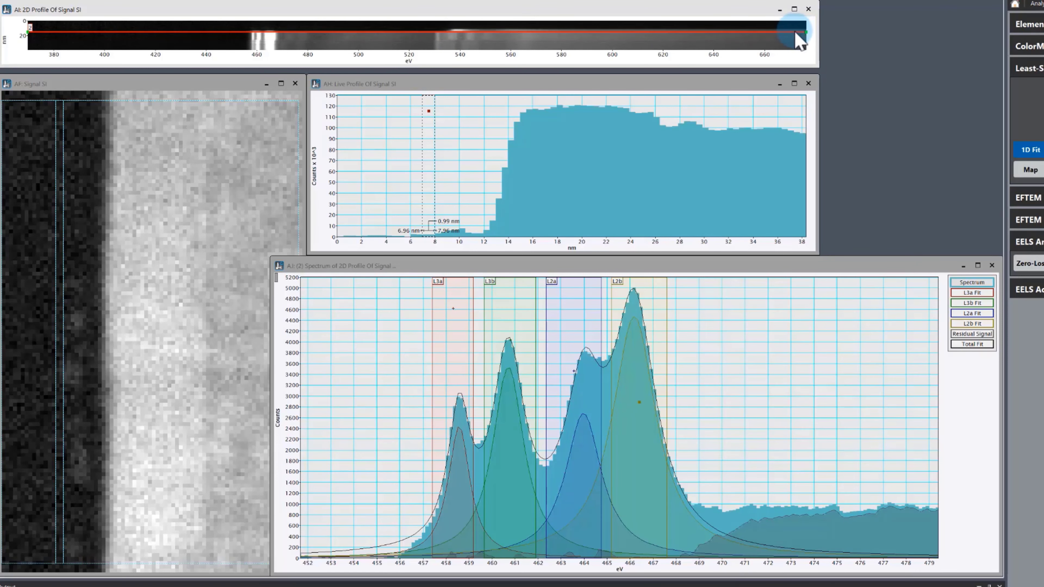
# Step: Shift the ROI row by row up past the upper edge of the Ti signal and examine the four-peak fit there
pyautogui.press('Down')
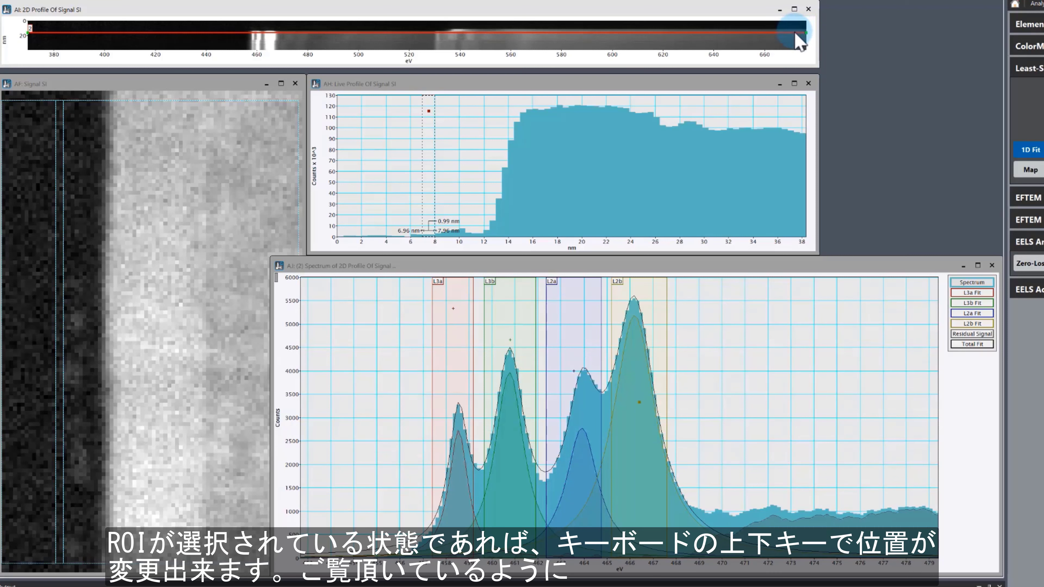
pyautogui.press('Up')
pyautogui.press('Up')
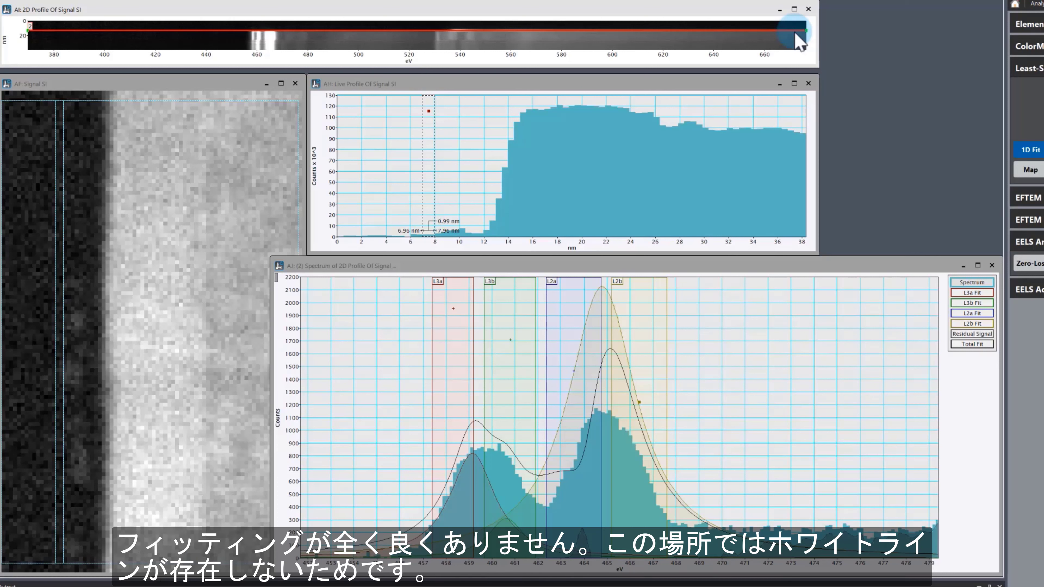
pyautogui.press('Up')
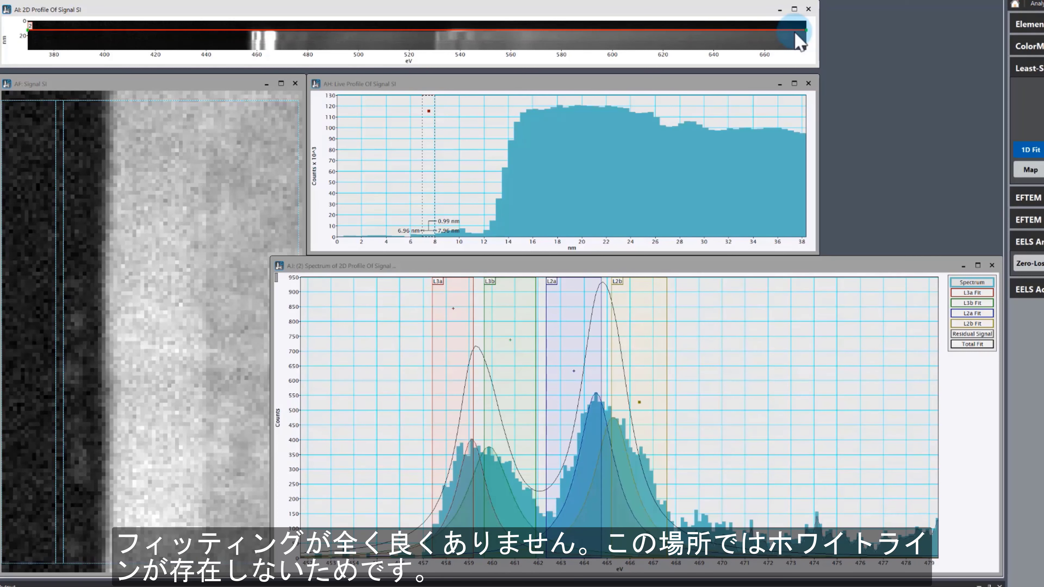
pyautogui.press('Up')
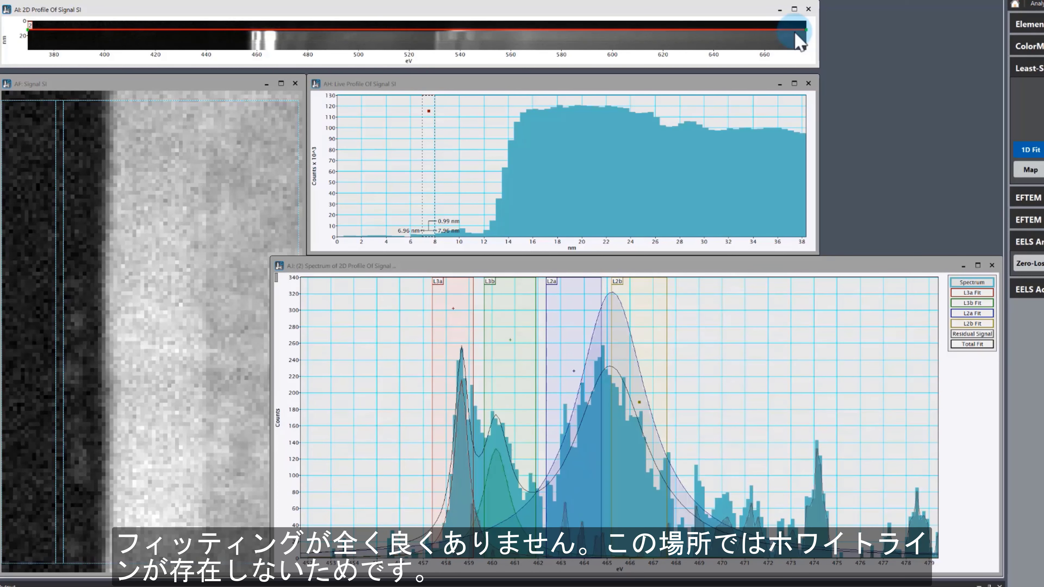
pyautogui.press('Up')
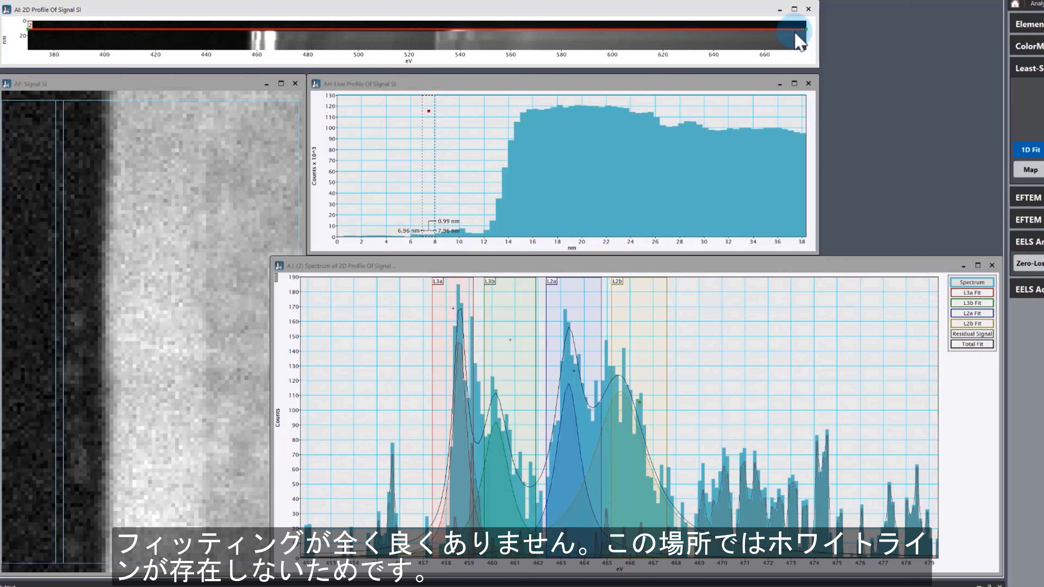
# Step: Bring the ROI back down to the start of the STO layer and shift the L2a fit window to about 462.5–464.9 eV
pyautogui.press('Down')
pyautogui.press('Down')
pyautogui.press('Down')
pyautogui.press('Down')
pyautogui.press('Down')
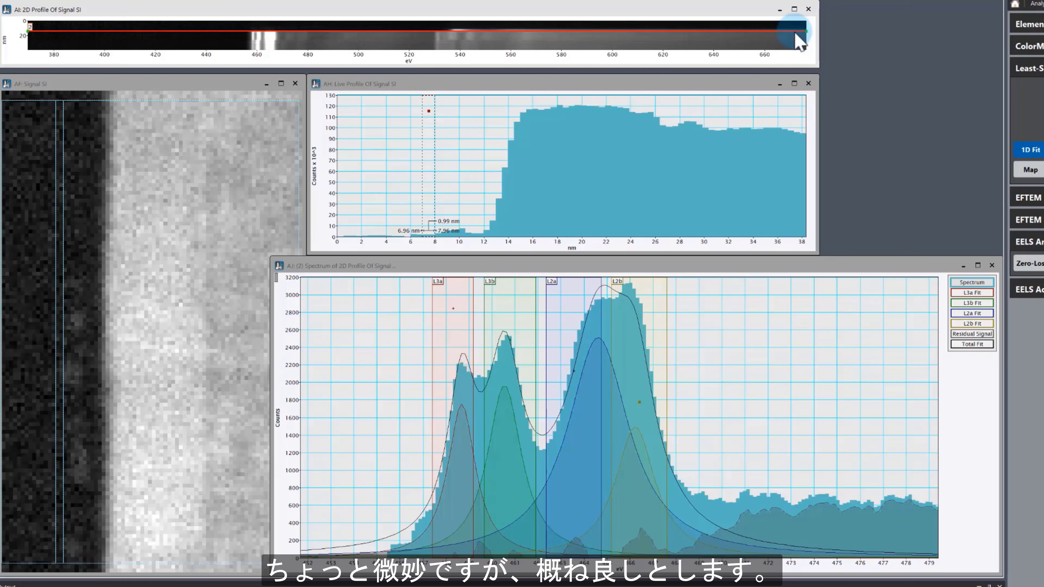
pyautogui.press('Down')
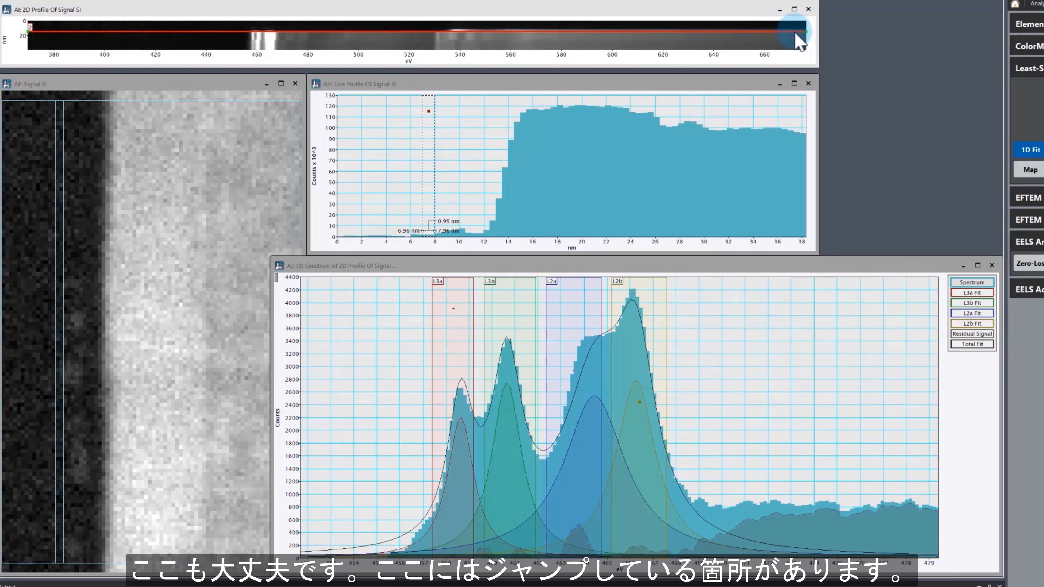
pyautogui.press('Down')
pyautogui.press('Down')
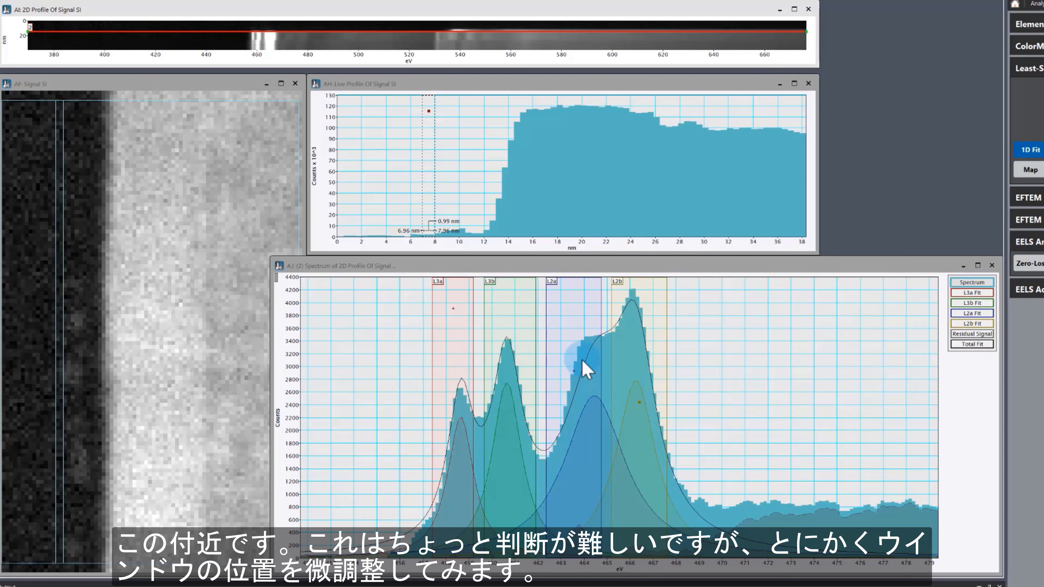
pyautogui.moveTo(574, 344); pyautogui.dragTo(551, 354)
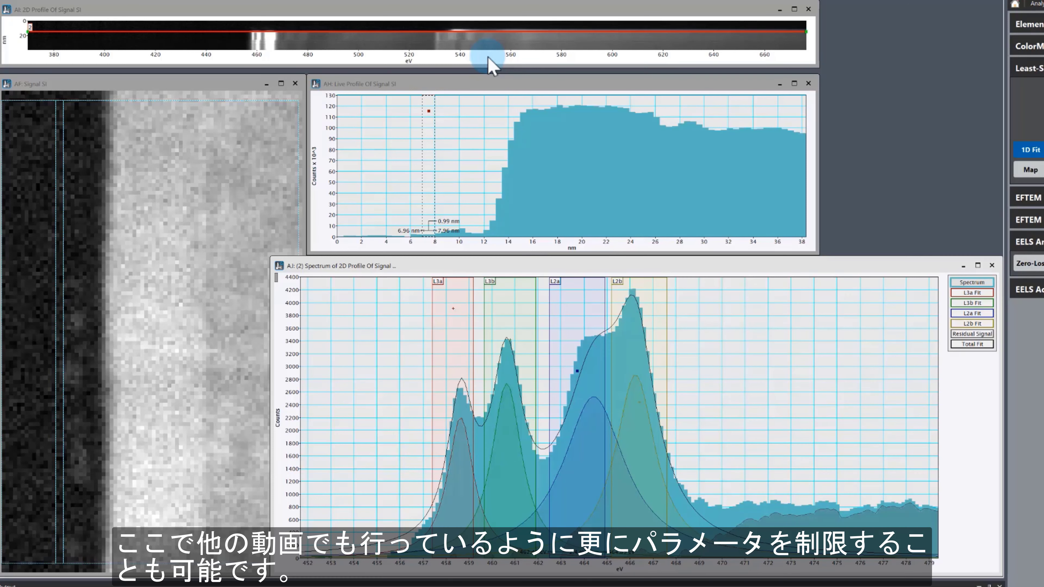
# Step: Shift the ROI row by row down through the STO layer and examine how well the four Lorentzian peaks fit
pyautogui.click(497, 34)
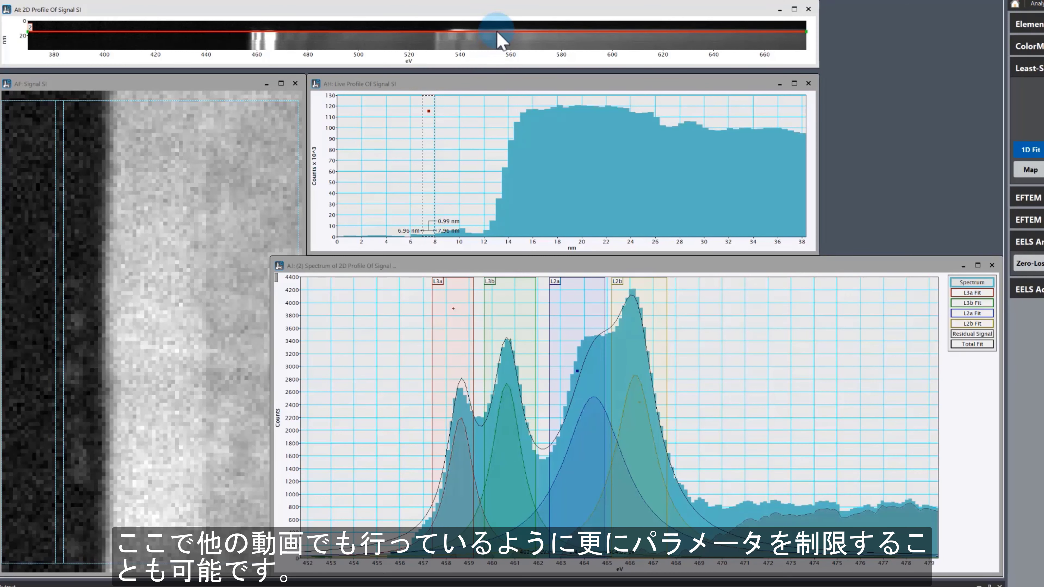
pyautogui.press('Down')
pyautogui.press('Down')
pyautogui.press('Down')
pyautogui.press('Down')
pyautogui.press('Down')
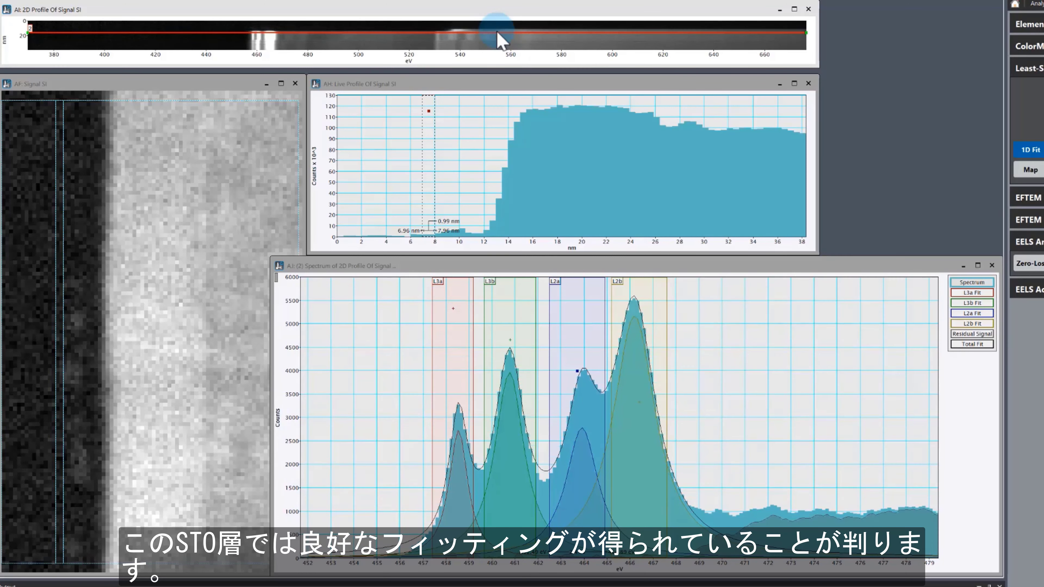
pyautogui.press('Down')
pyautogui.press('Down')
pyautogui.press('Down')
pyautogui.press('Down')
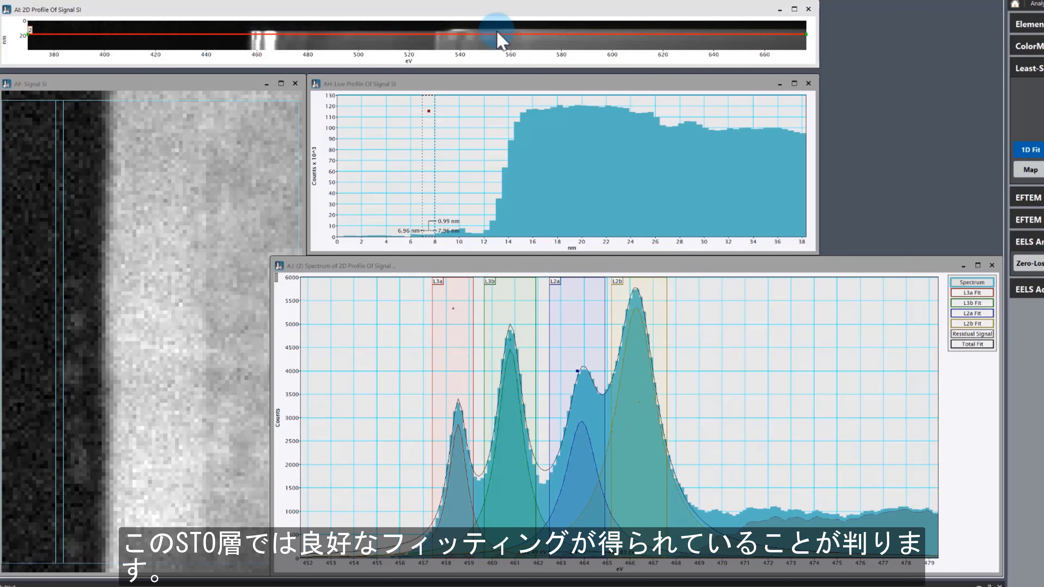
pyautogui.press('Down')
pyautogui.press('Down')
pyautogui.press('Down')
pyautogui.press('Down')
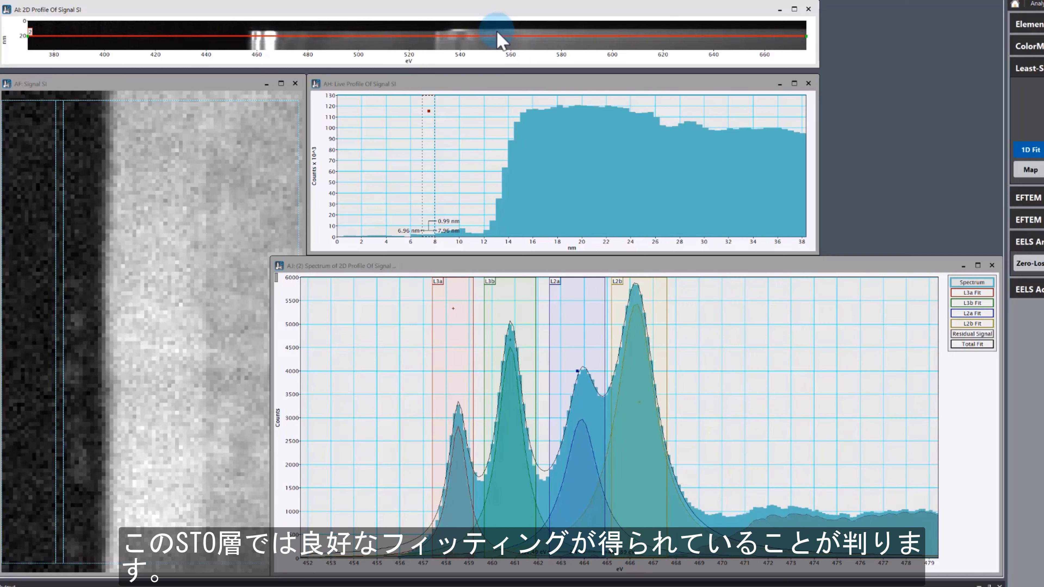
pyautogui.press('Down')
pyautogui.press('Down')
pyautogui.press('Down')
pyautogui.press('Down')
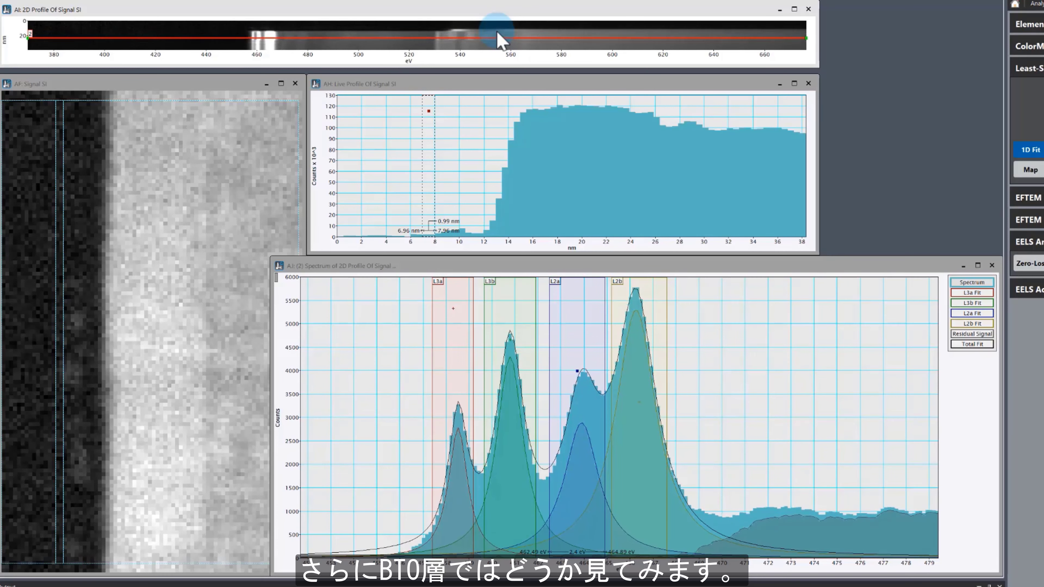
# Step: Continue shifting the ROI row by row through the BTO layer and examine how the fit follows each peak maximum
pyautogui.press('Down')
pyautogui.press('Down')
pyautogui.press('Down')
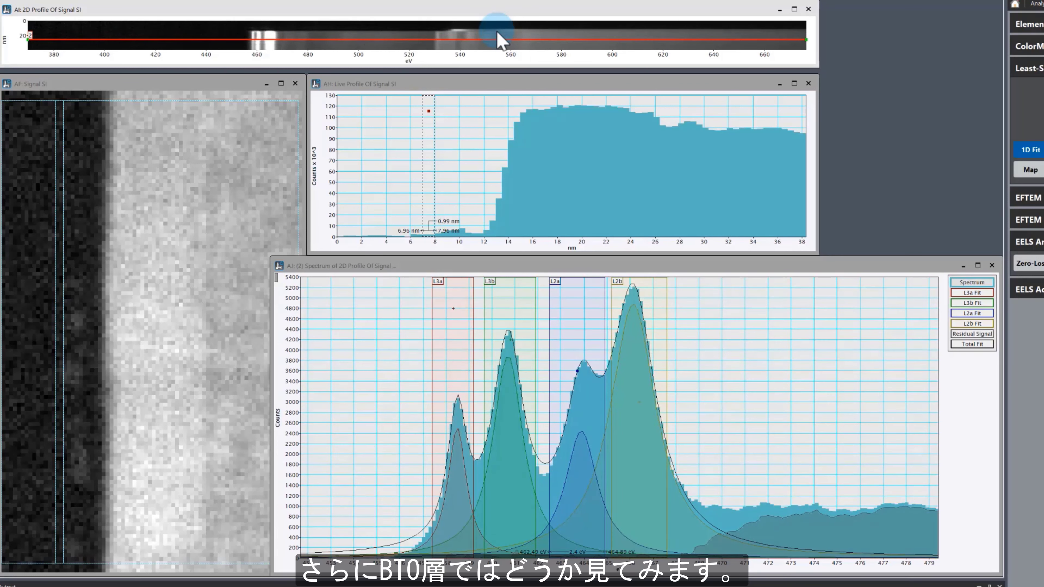
pyautogui.press('Down')
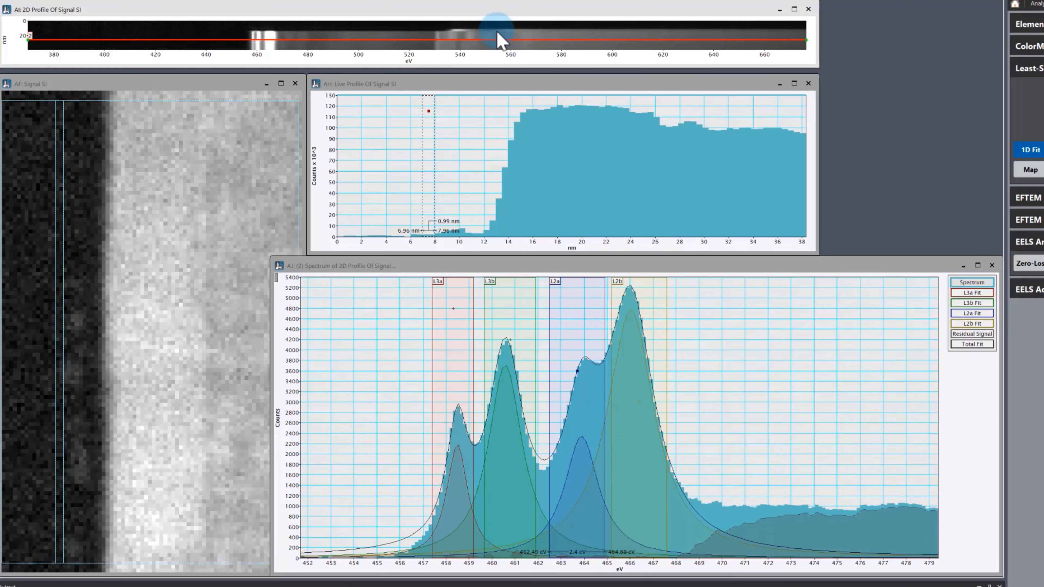
pyautogui.press('Down')
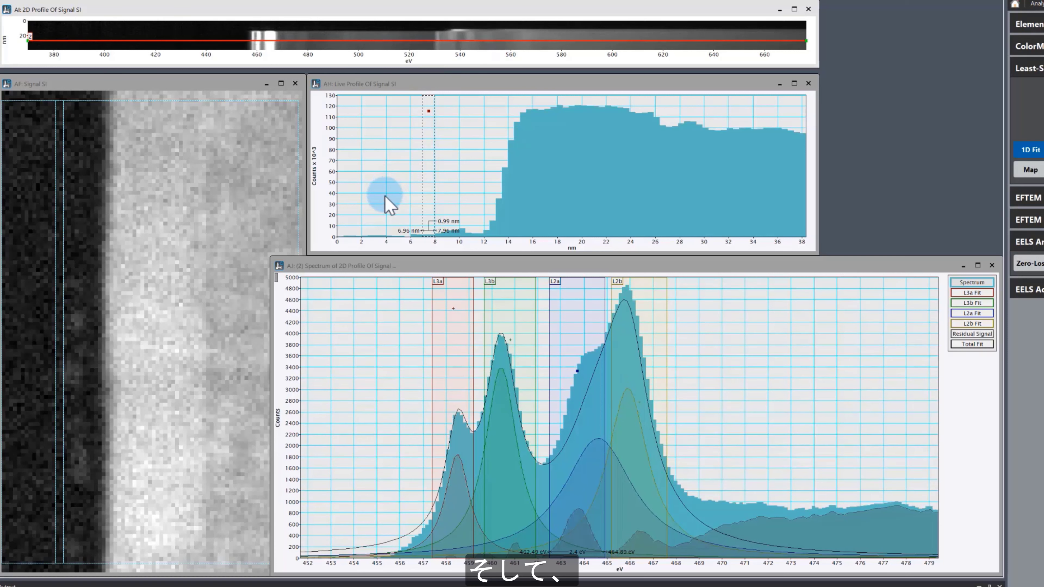
pyautogui.press('Down')
pyautogui.press('Down')
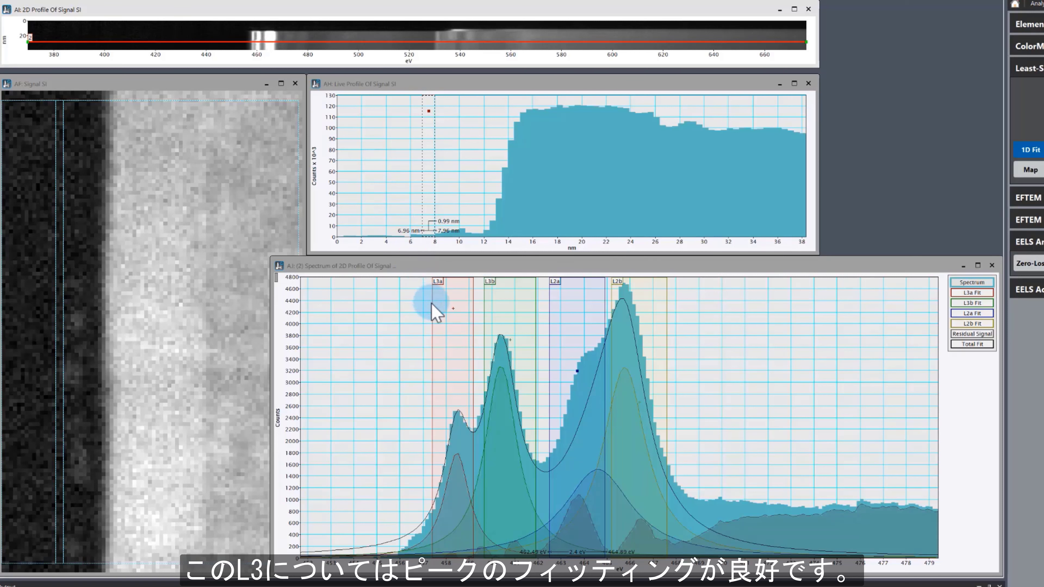
pyautogui.press('Down')
pyautogui.press('Down')
pyautogui.press('Down')
pyautogui.press('Down')
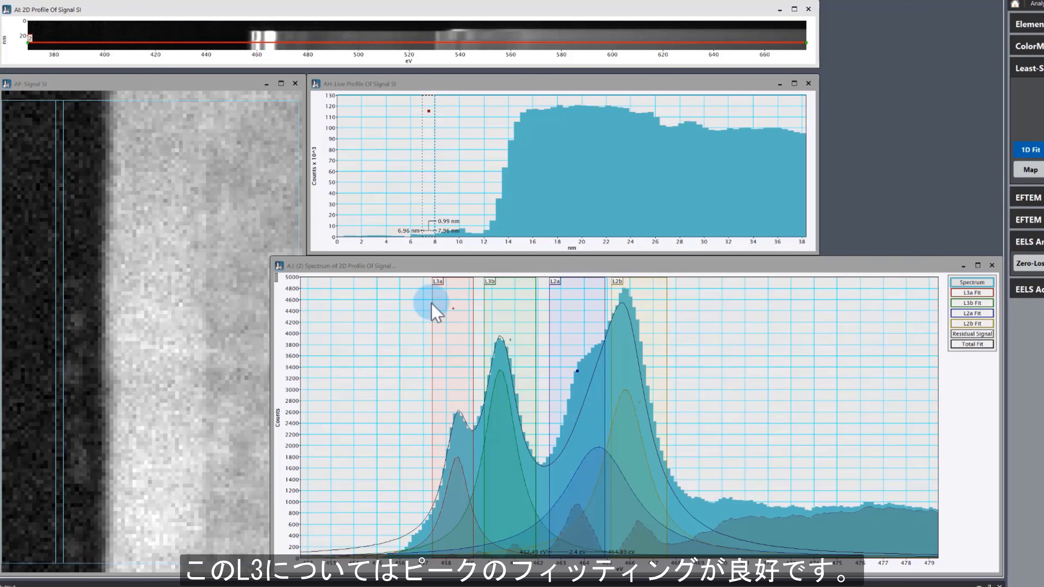
pyautogui.press('Down')
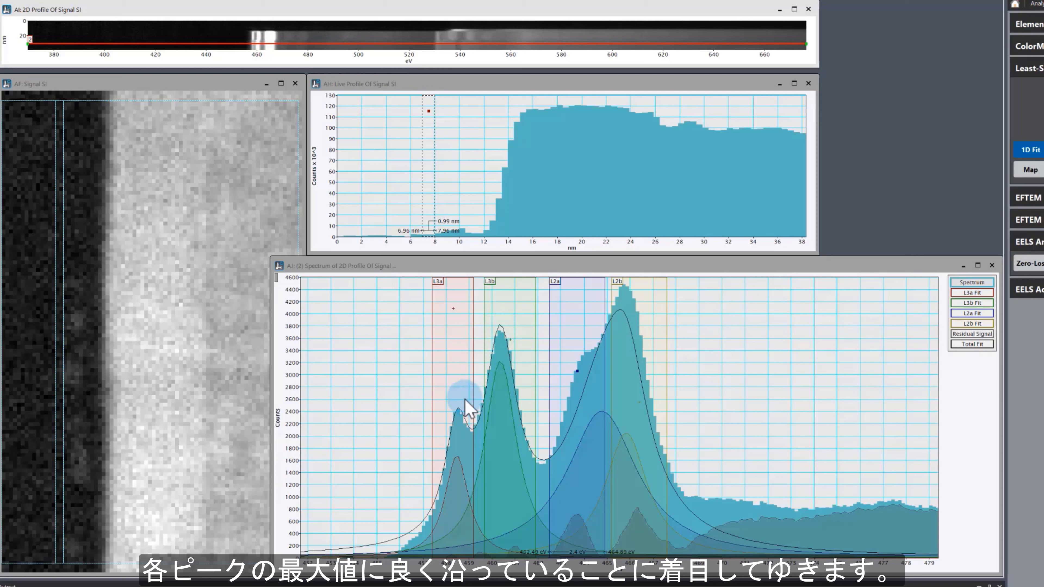
pyautogui.press('Down')
pyautogui.press('Down')
pyautogui.press('Down')
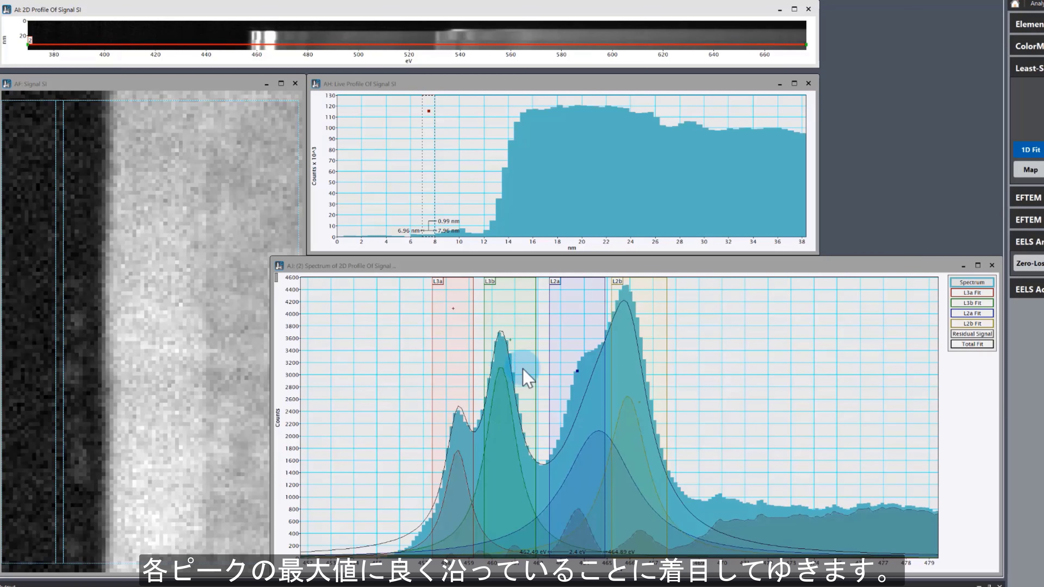
# Step: Shift the ROI row by row to the lower end of the line scan and examine the L3 and L2 peak fits there
pyautogui.press('Down')
pyautogui.press('Down')
pyautogui.press('Down')
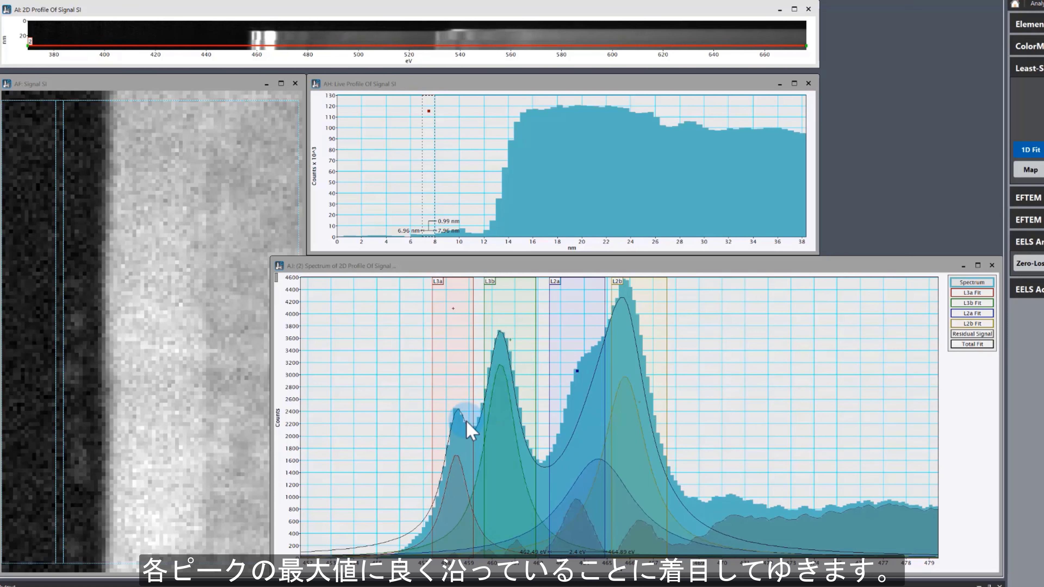
pyautogui.press('Down')
pyautogui.press('Down')
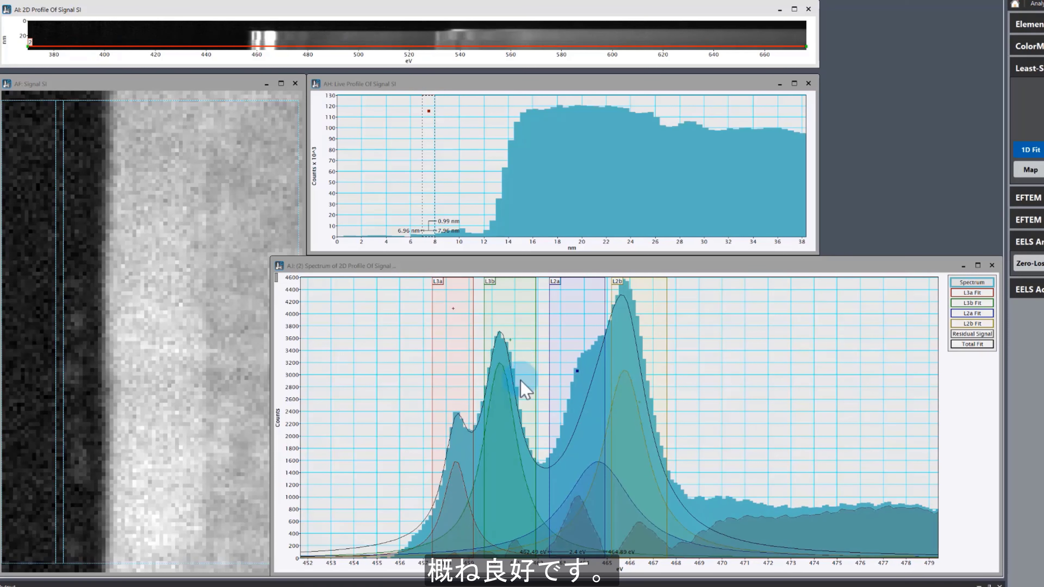
pyautogui.press('Down')
pyautogui.press('Down')
pyautogui.press('Down')
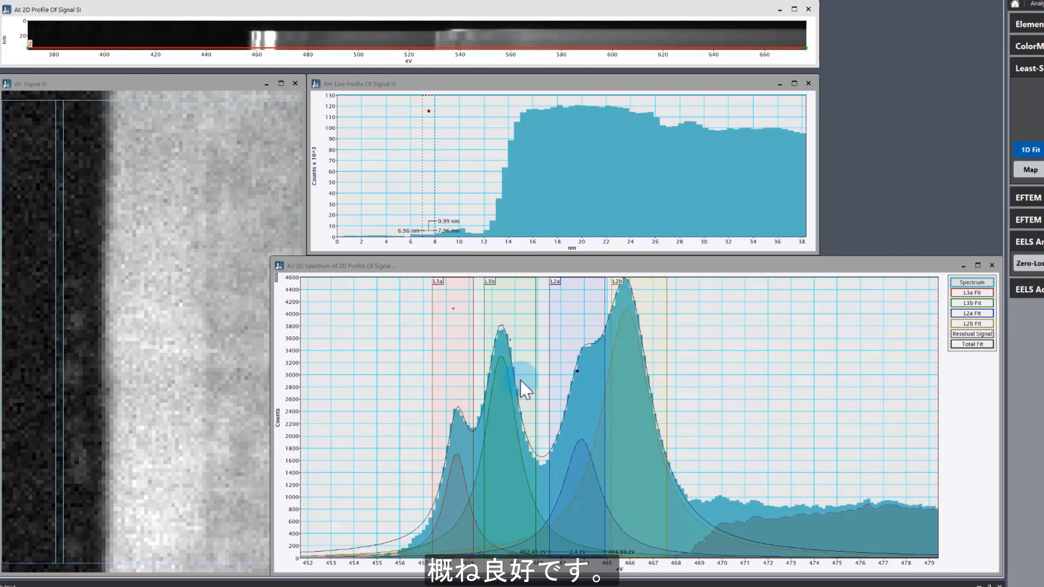
pyautogui.press('Down')
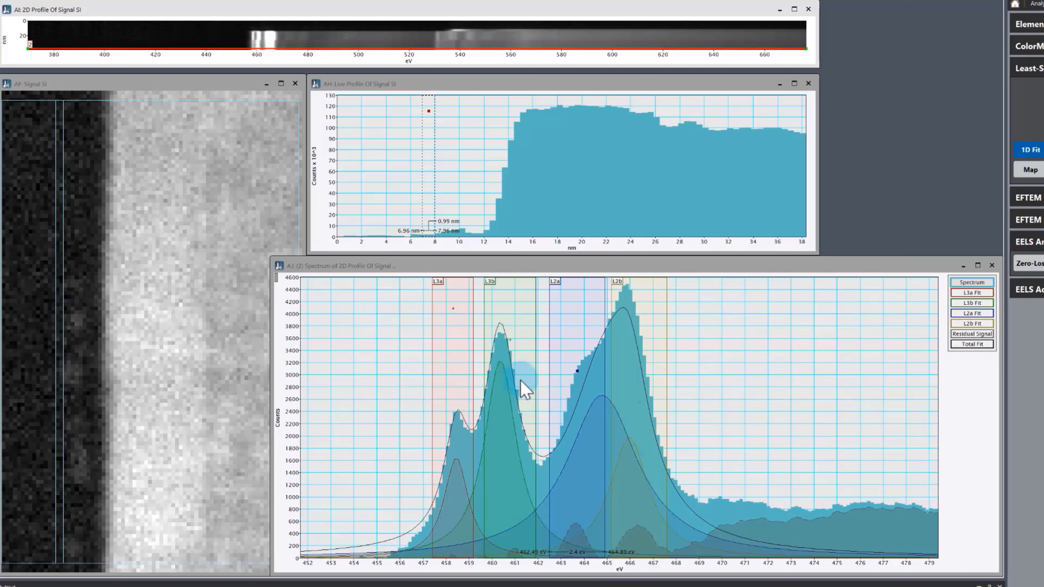
pyautogui.press('Down')
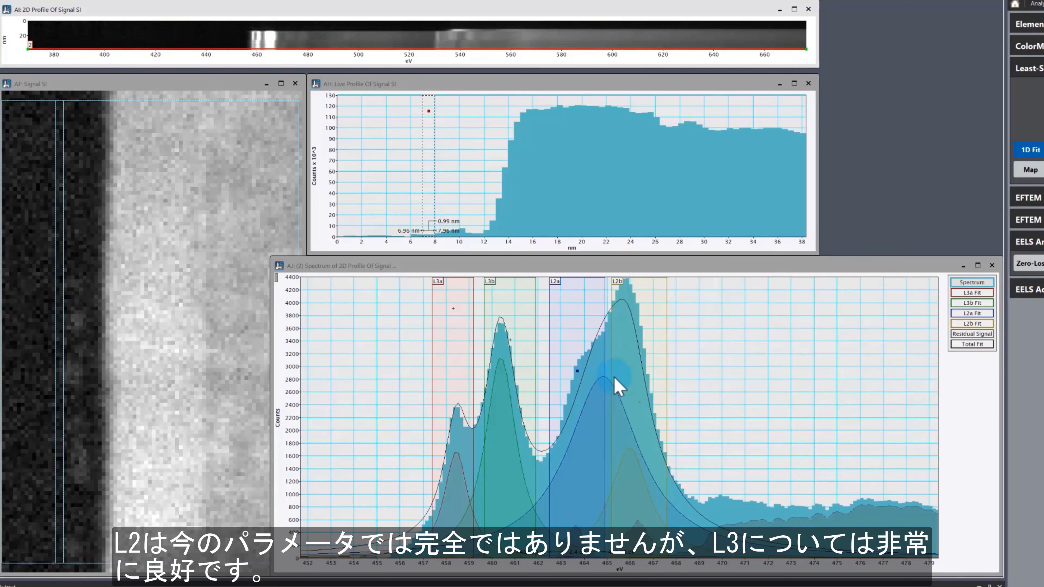
# Step: Bring the ROI back up row by row to the STO layer, where all four Ti L peaks are well separated
pyautogui.press('Down')
pyautogui.press('Down')
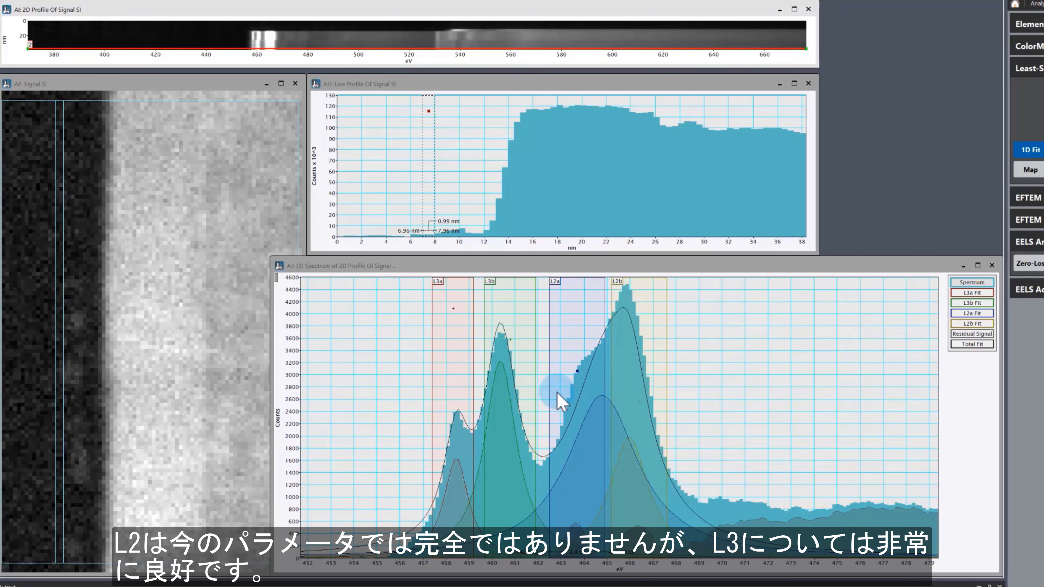
pyautogui.press('Down')
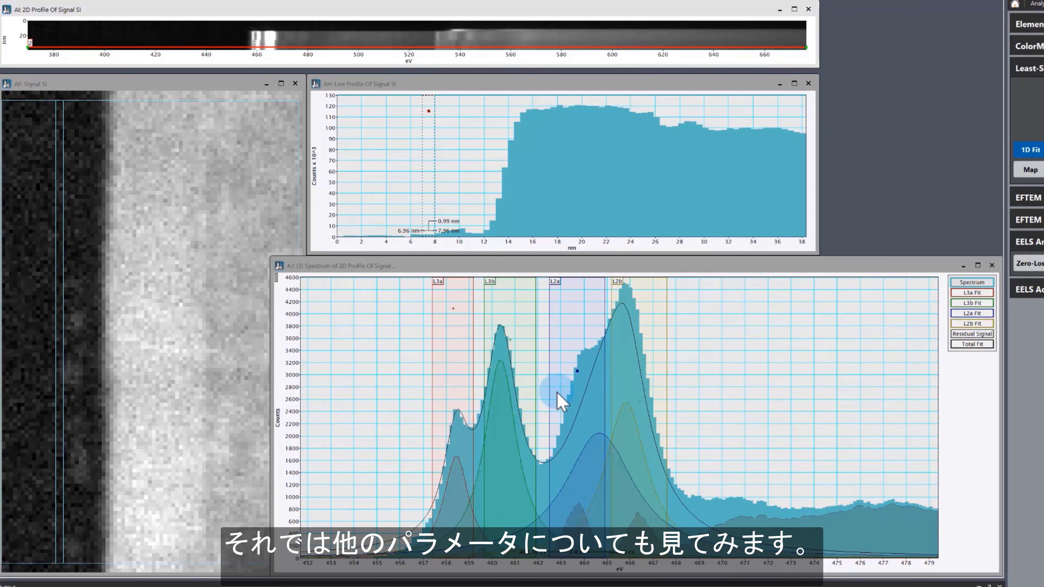
pyautogui.press('Down')
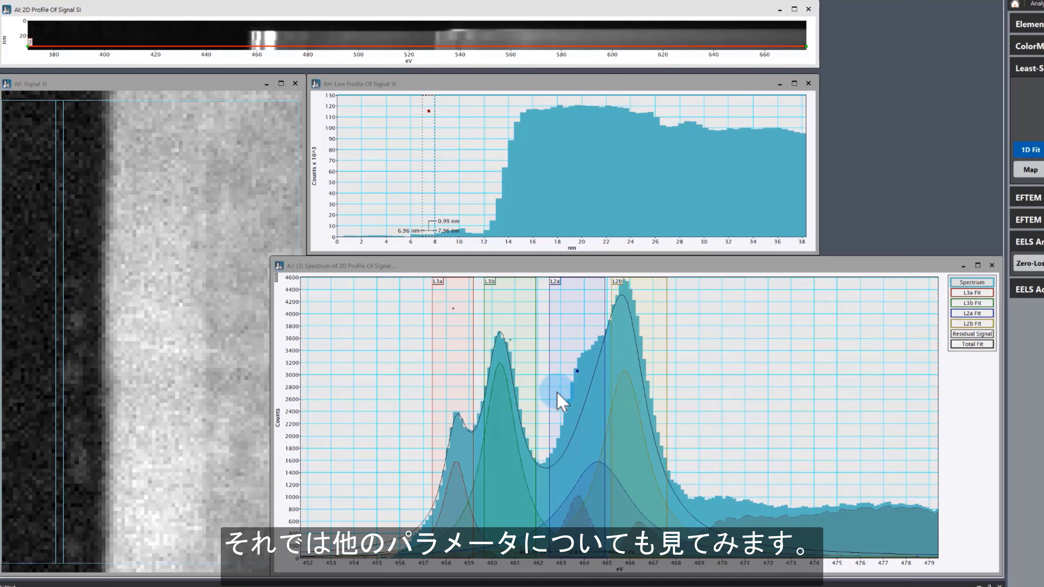
pyautogui.press('Down')
pyautogui.press('Down')
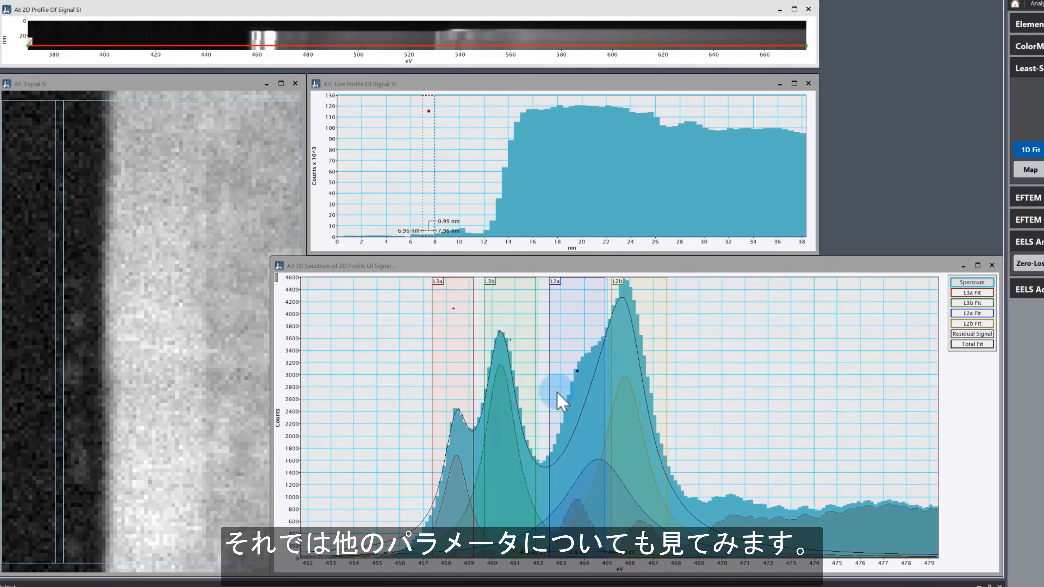
pyautogui.press('Up')
pyautogui.press('Up')
pyautogui.press('Down')
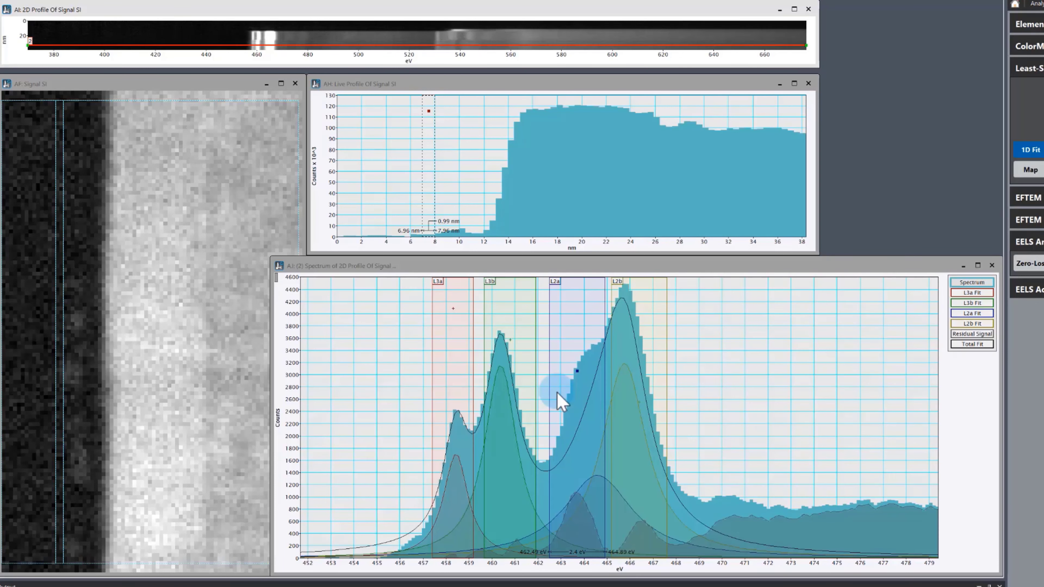
pyautogui.press('Up')
pyautogui.press('Up')
pyautogui.press('Up')
pyautogui.press('Up')
pyautogui.press('Up')
pyautogui.press('Up')
pyautogui.press('Up')
pyautogui.press('Up')
pyautogui.press('Up')
pyautogui.press('Up')
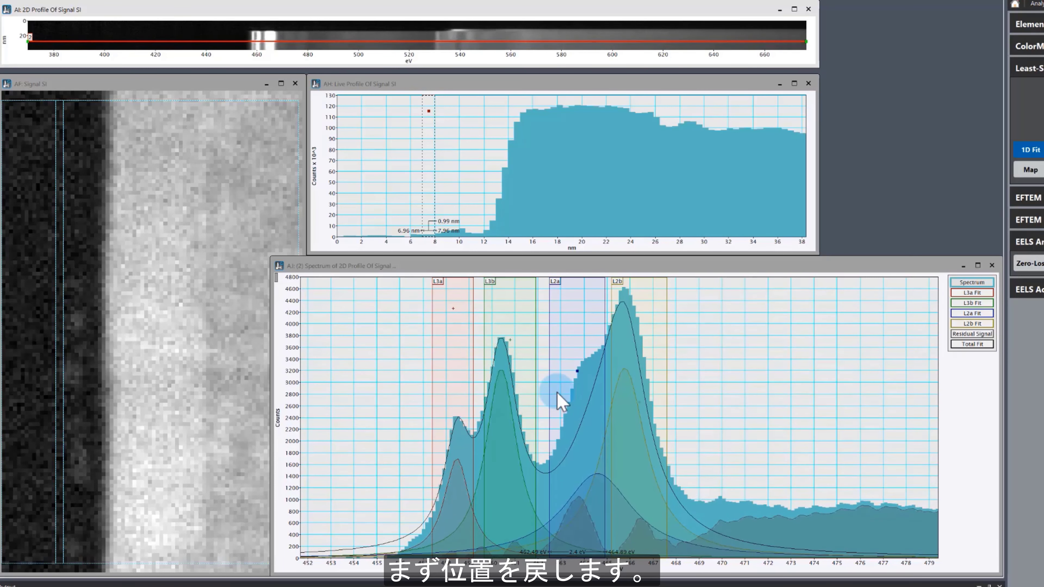
pyautogui.press('Up')
pyautogui.press('Up')
pyautogui.press('Up')
pyautogui.press('Up')
pyautogui.press('Up')
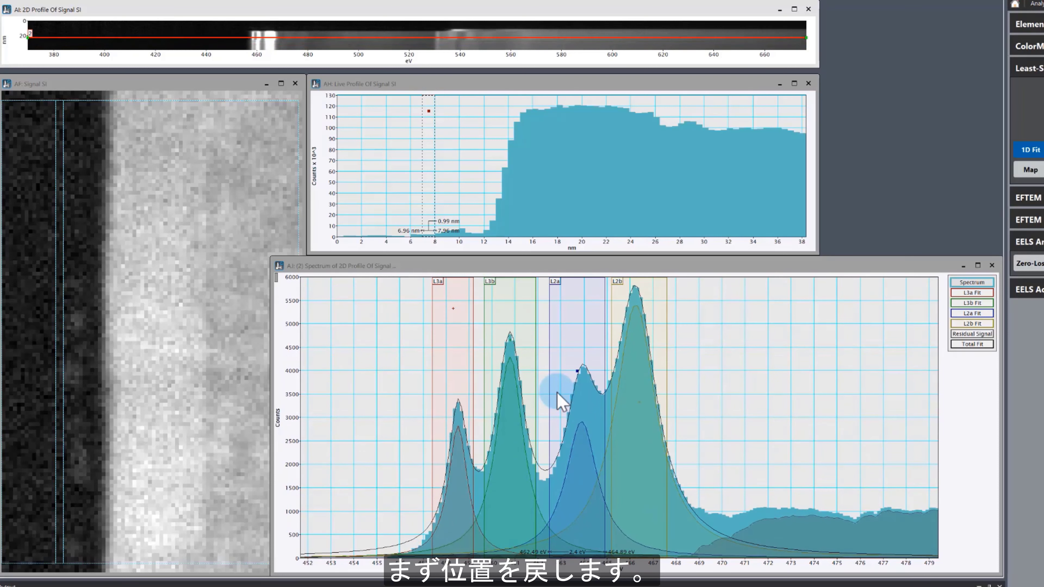
pyautogui.press('Up')
pyautogui.press('Up')
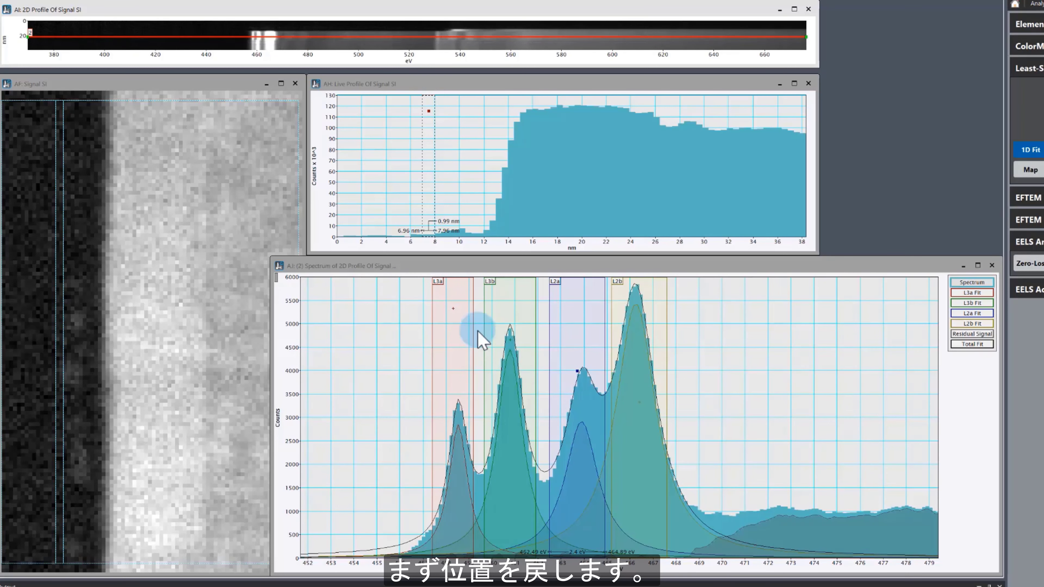
pyautogui.click(453, 308)
pyautogui.rightClick(456, 320)
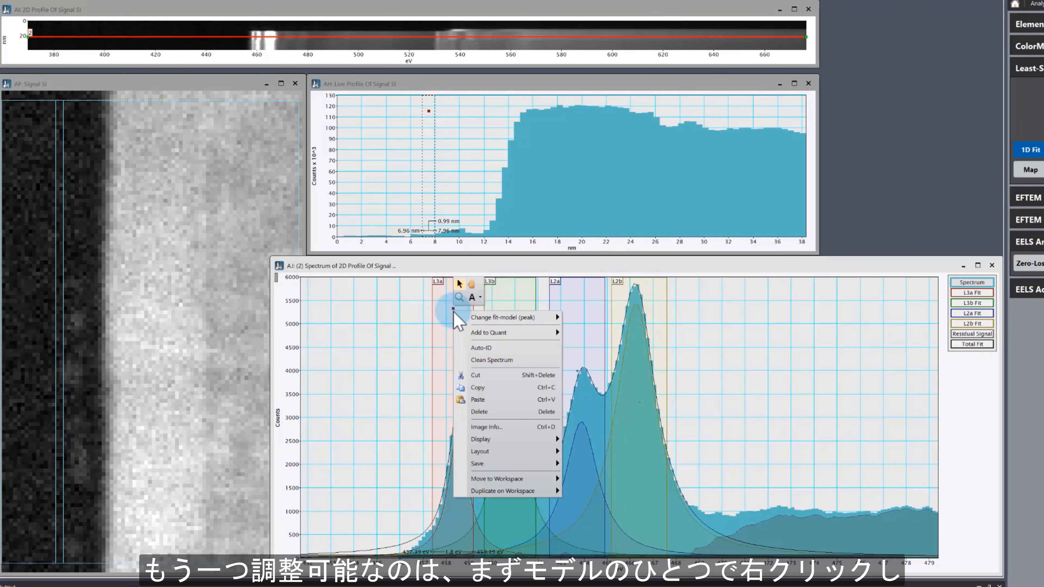
pyautogui.moveTo(454, 316)
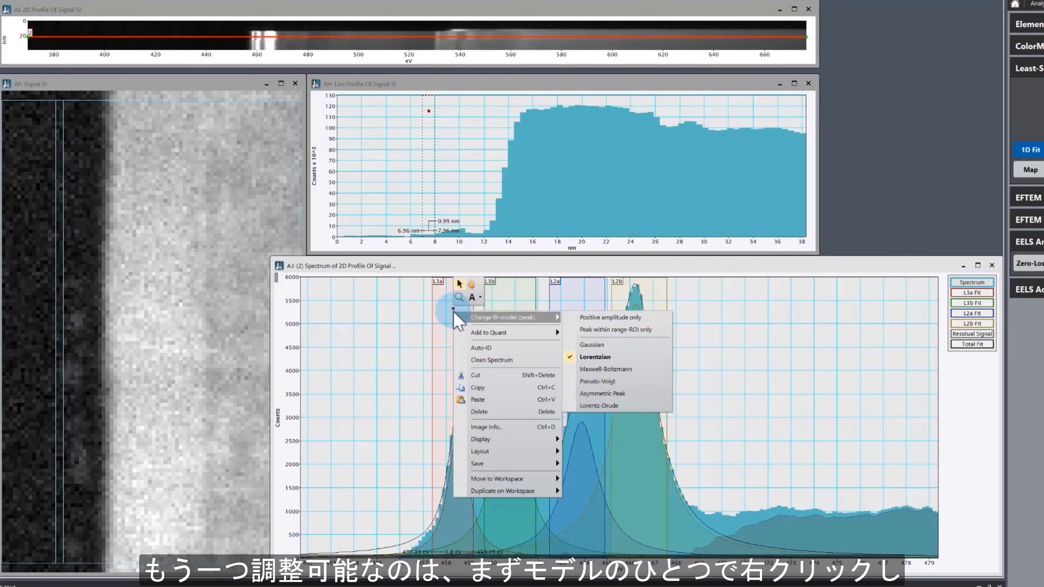
pyautogui.click(434, 267)
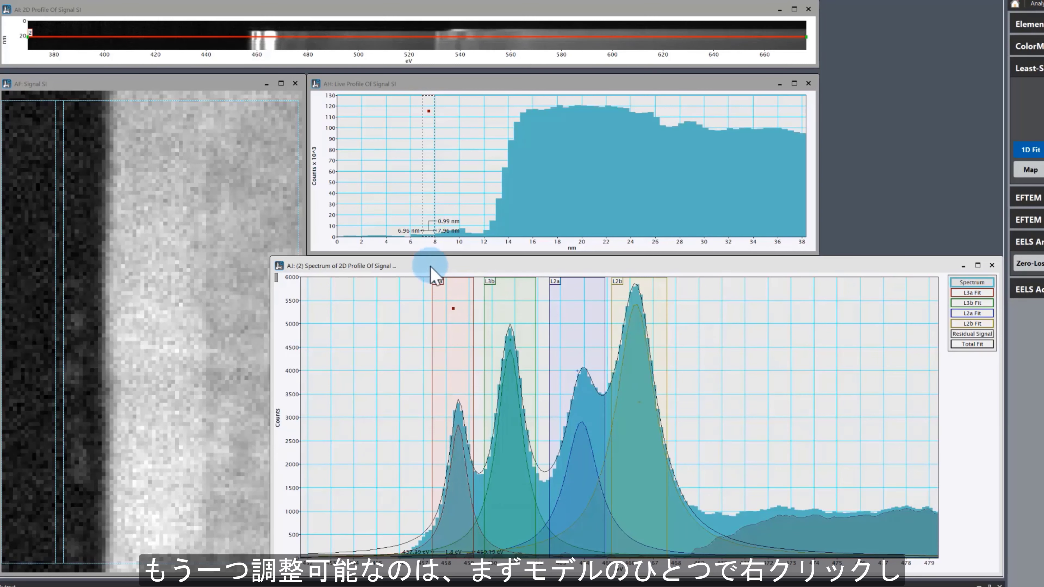
# Step: Constrain the L3a peak's fit model with Positive amplitude only and Peak within range-ROI only
pyautogui.rightClick(453, 311)
pyautogui.moveTo(453, 315)
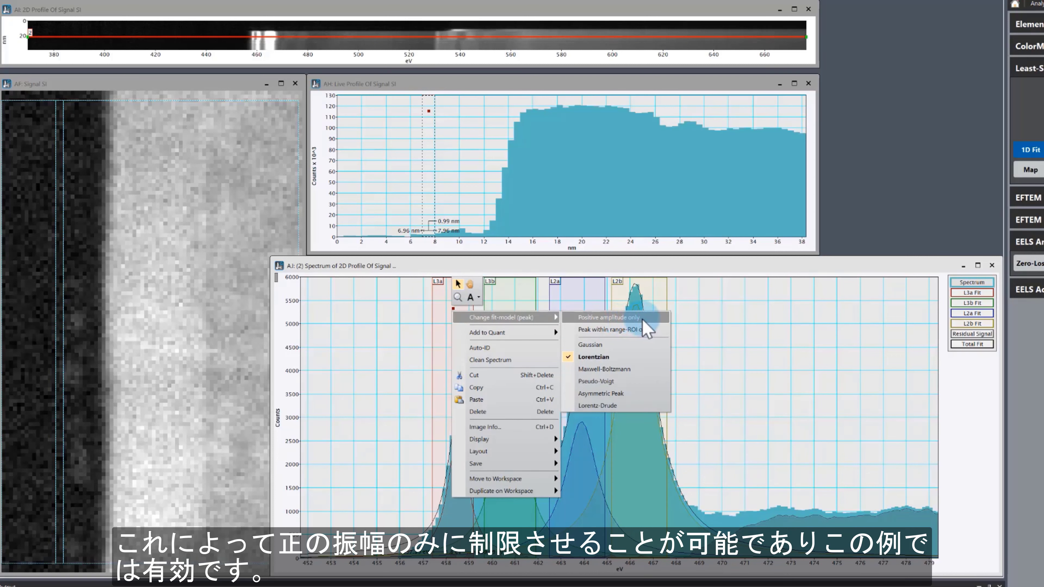
pyautogui.click(614, 317)
pyautogui.rightClick(457, 312)
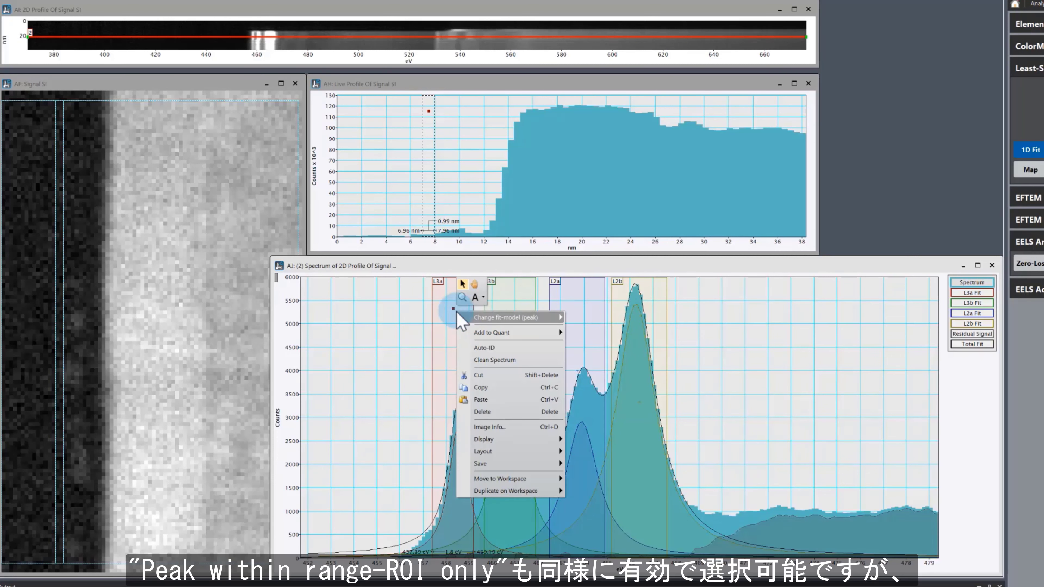
pyautogui.moveTo(458, 317)
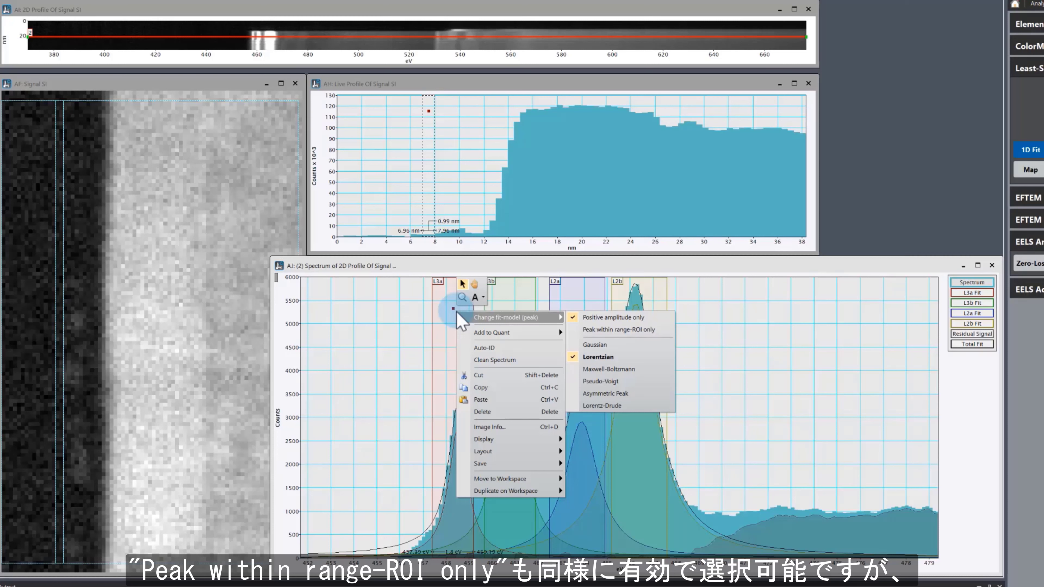
pyautogui.click(628, 331)
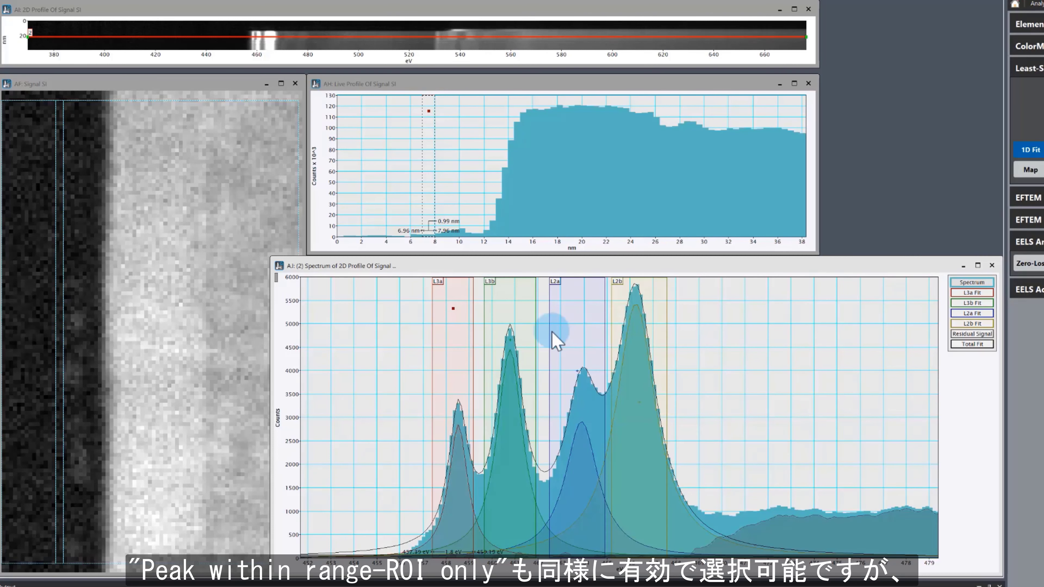
# Step: Constrain the fit models of the L3b and L2a peaks to Positive amplitude only
pyautogui.rightClick(511, 333)
pyautogui.moveTo(596, 335)
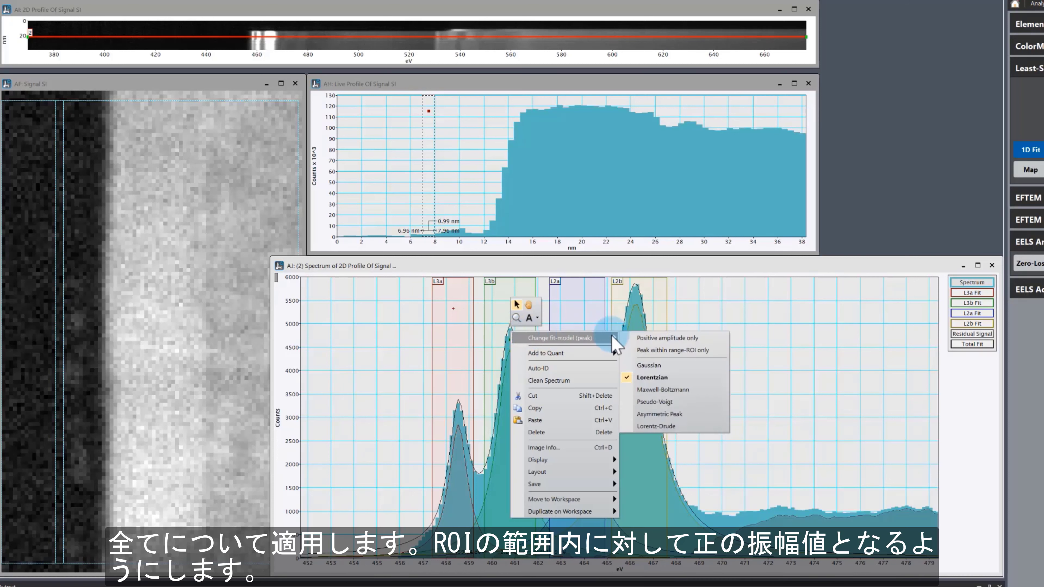
pyautogui.click(641, 343)
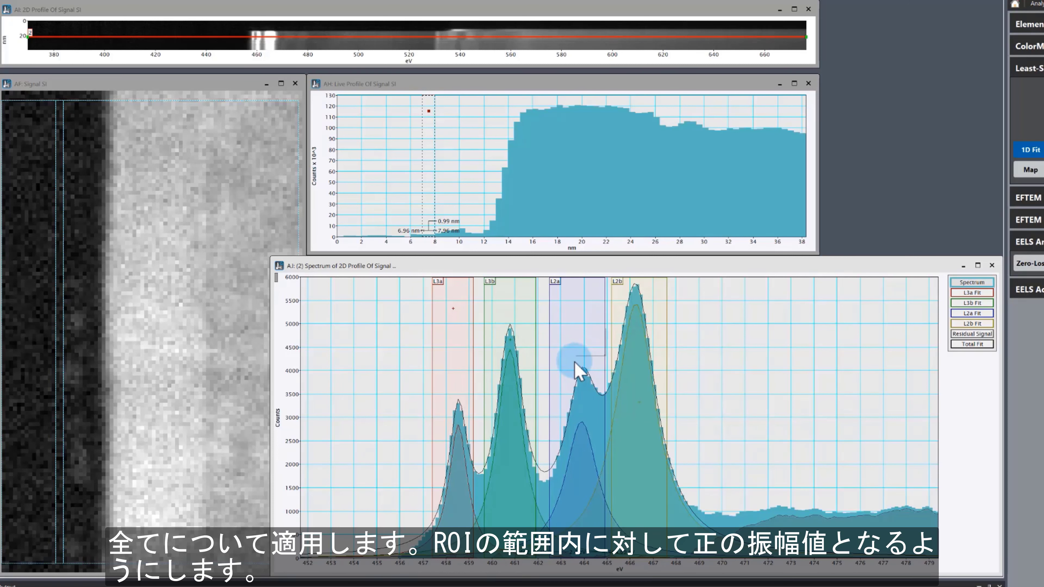
pyautogui.rightClick(576, 363)
pyautogui.moveTo(666, 367)
pyautogui.click(703, 367)
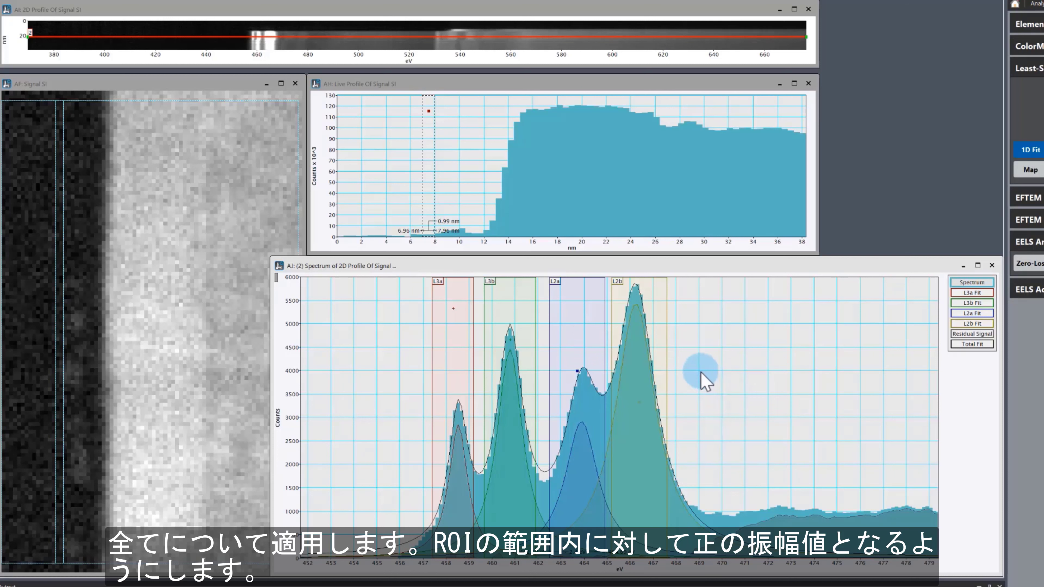
# Step: Constrain the L2b peak's fit model with Positive amplitude only and Peak within range-ROI only
pyautogui.rightClick(635, 310)
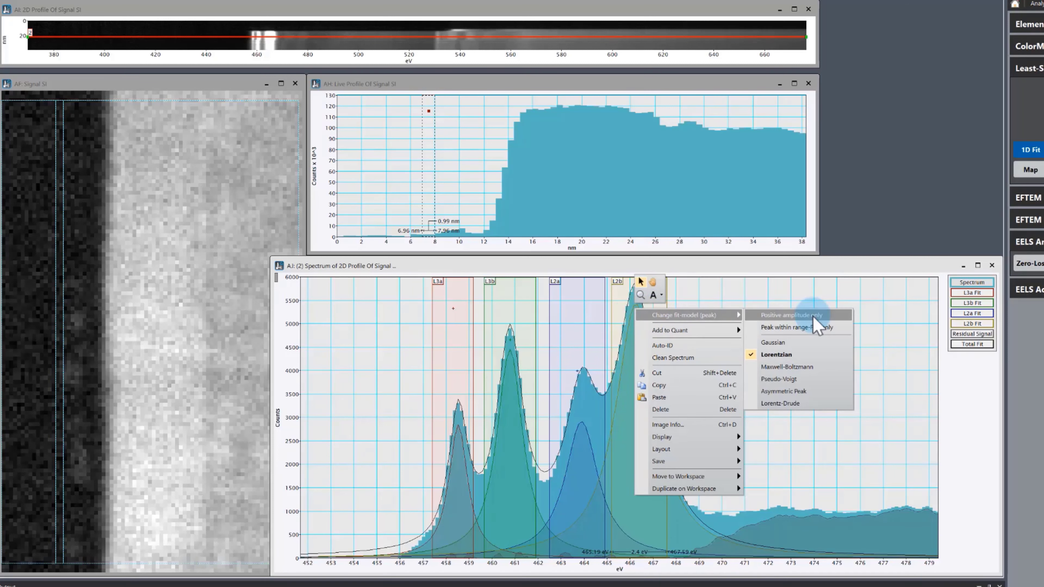
pyautogui.click(812, 316)
pyautogui.rightClick(630, 346)
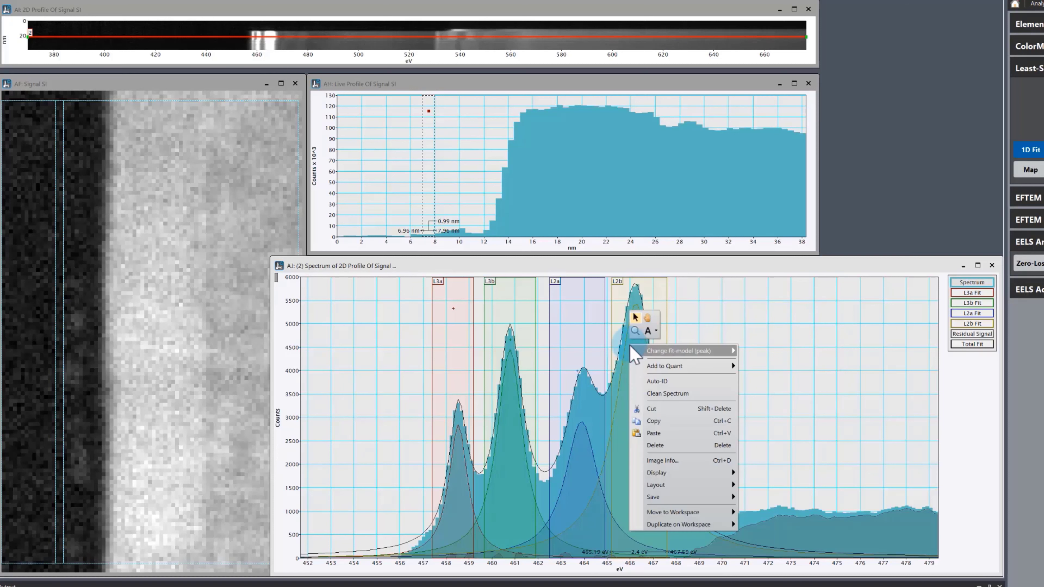
pyautogui.moveTo(726, 353)
pyautogui.click(792, 363)
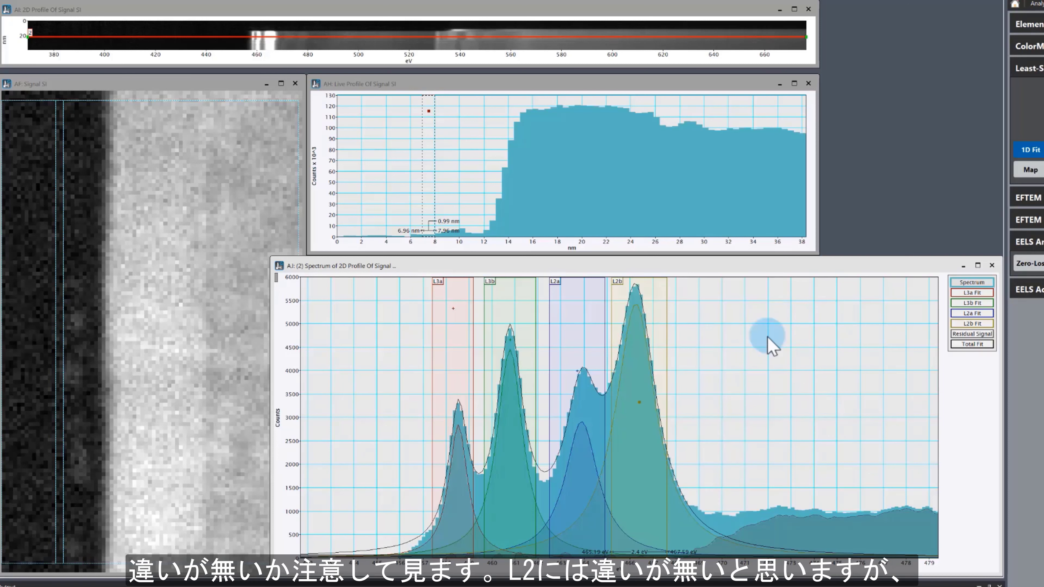
# Step: Shift the ROI row by row down the line scan and examine whether the constrained models change the L2 and L3 fits
pyautogui.click(430, 38)
pyautogui.press('Down')
pyautogui.press('Down')
pyautogui.press('Down')
pyautogui.press('Down')
pyautogui.press('Down')
pyautogui.press('Down')
pyautogui.press('Down')
pyautogui.press('Down')
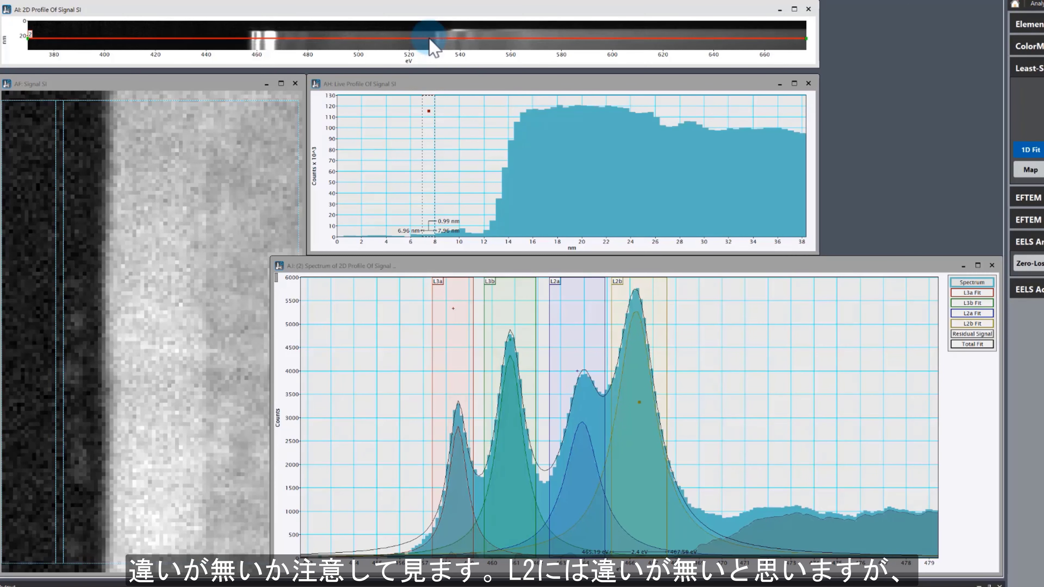
pyautogui.press('Down')
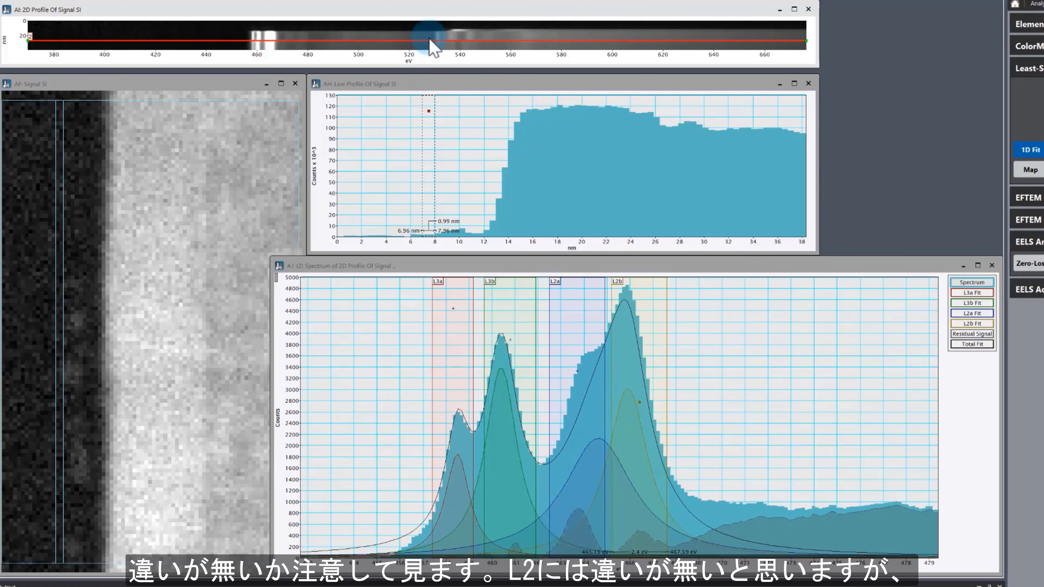
pyautogui.press('Down')
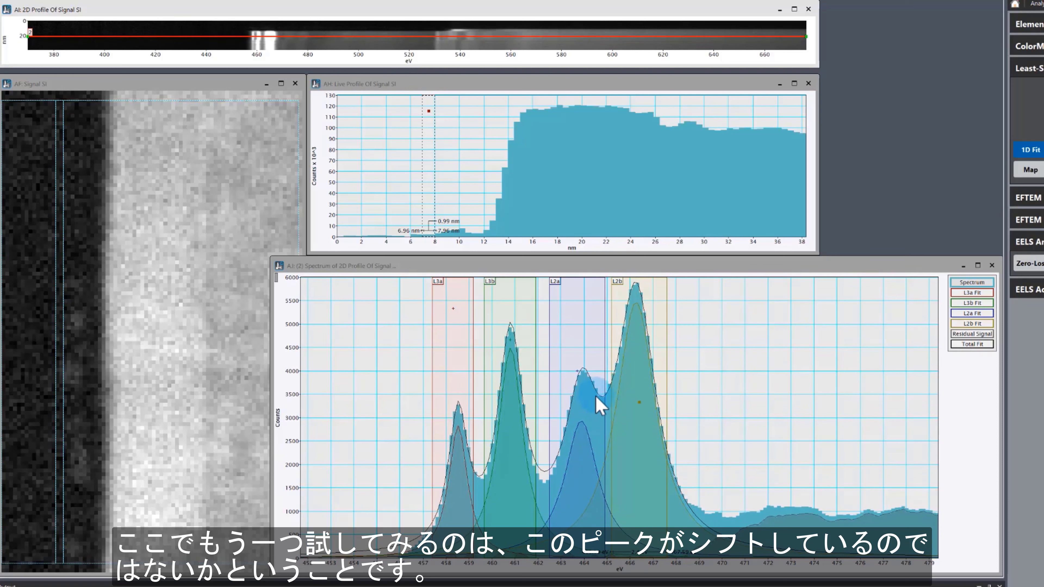
# Step: Expand the L2a model's NLLS parameters and lock its FWHM at the value fitted in the STO layer
pyautogui.click(578, 372)
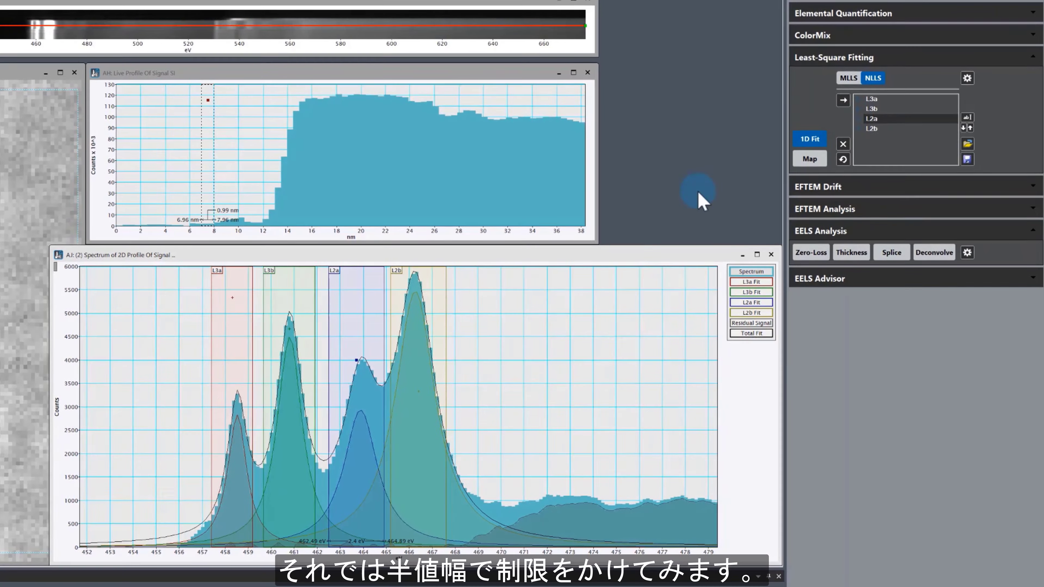
pyautogui.click(860, 119)
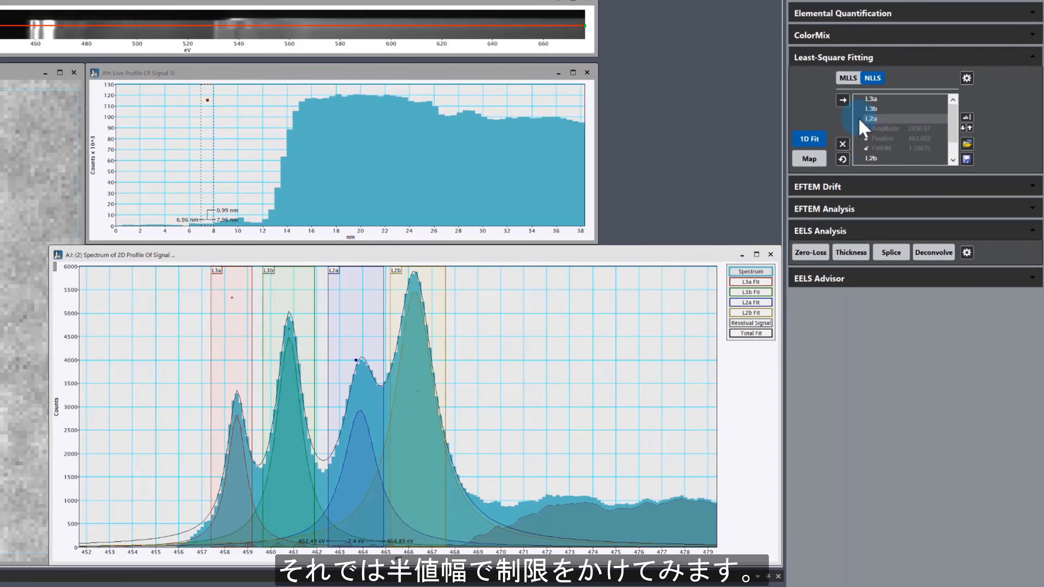
pyautogui.click(869, 149)
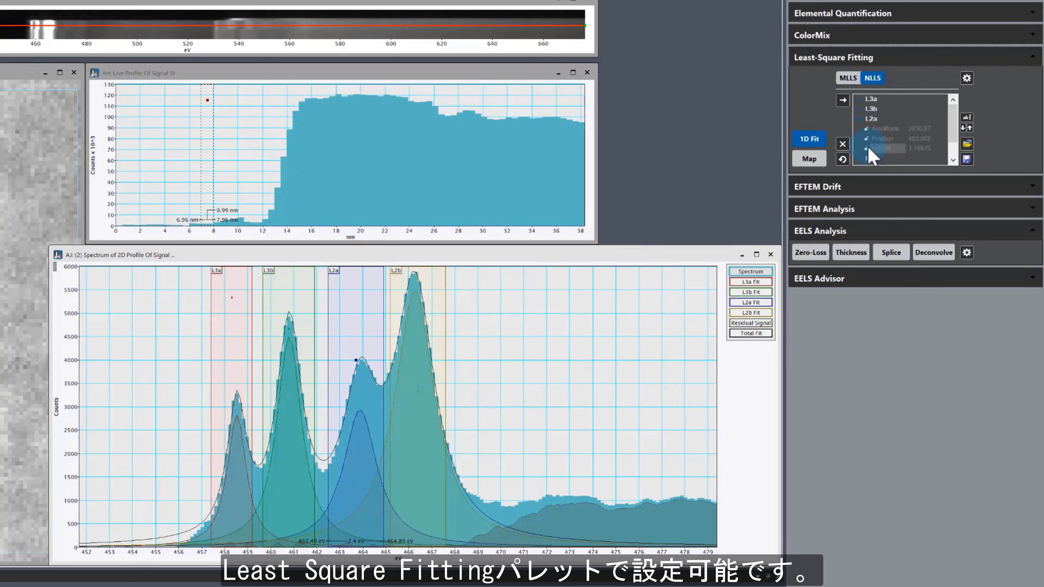
pyautogui.click(377, 371)
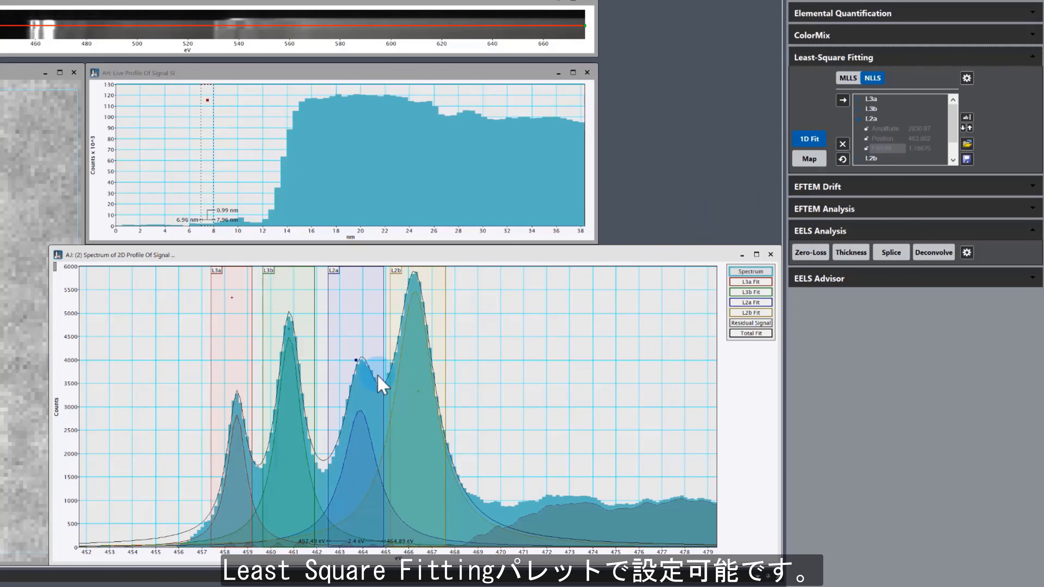
pyautogui.click(858, 120)
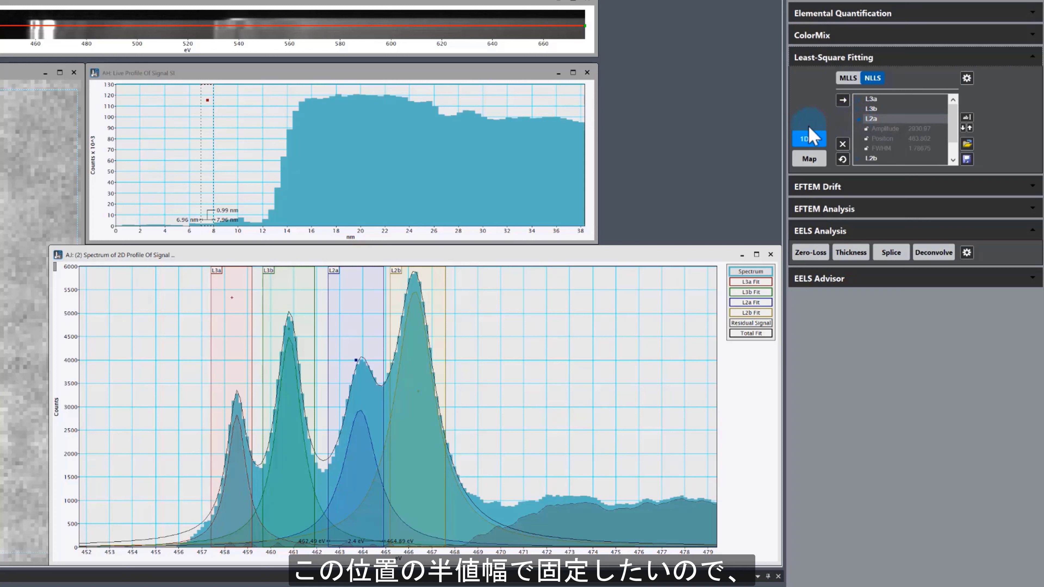
pyautogui.click(868, 149)
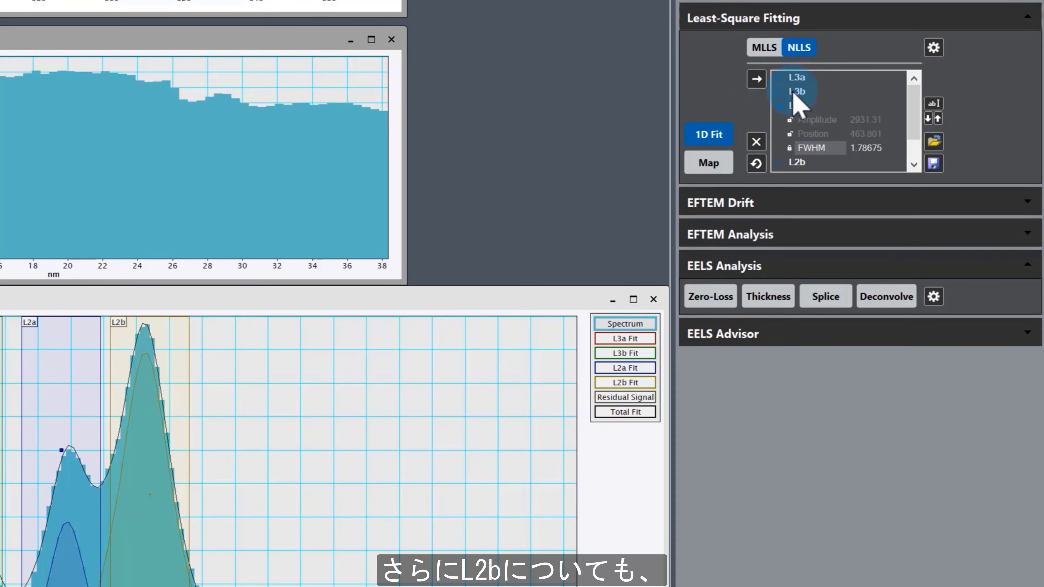
# Step: Expand the L2b model's NLLS parameters and lock its FWHM as well
pyautogui.click(780, 163)
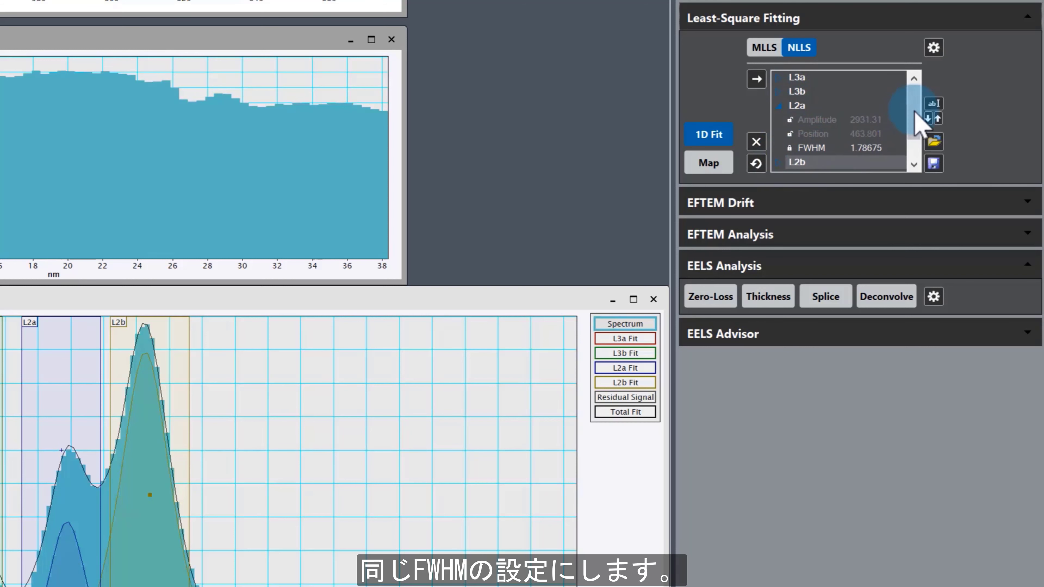
pyautogui.moveTo(915, 112); pyautogui.dragTo(912, 135)
pyautogui.click(780, 135)
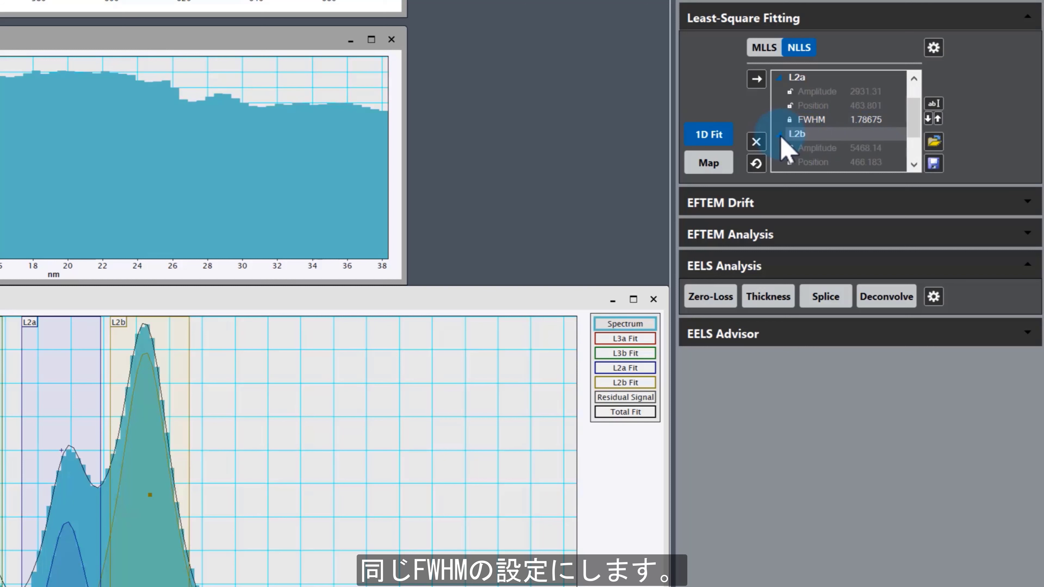
pyautogui.scroll(-1, 781, 138)
pyautogui.click(790, 149)
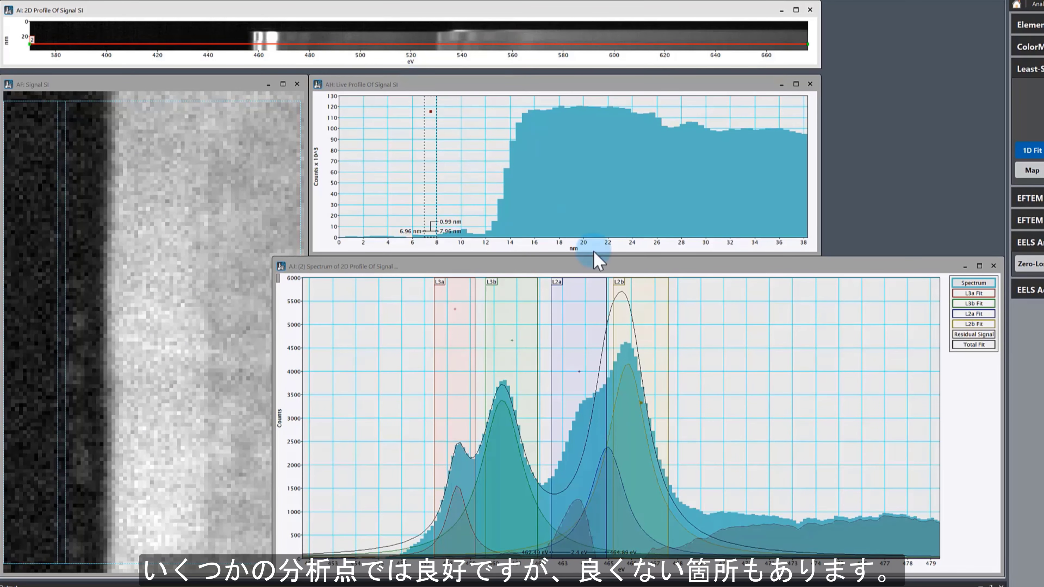
# Step: Shift the L2b fit window to slightly higher energy, narrow the L2a window to about 1.95 eV, and check the fit down the line scan
pyautogui.click(643, 360)
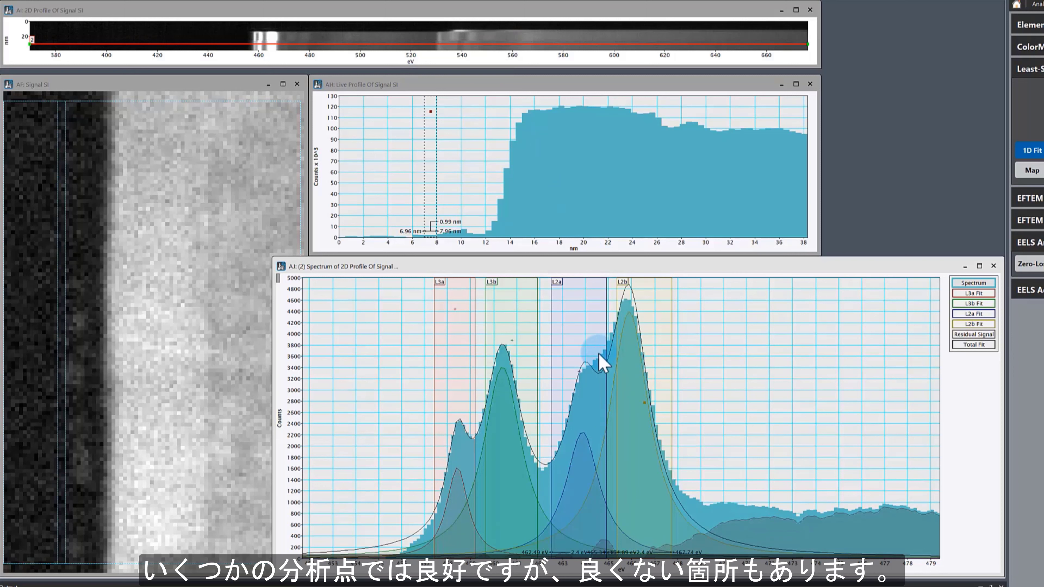
pyautogui.moveTo(611, 335); pyautogui.dragTo(559, 338)
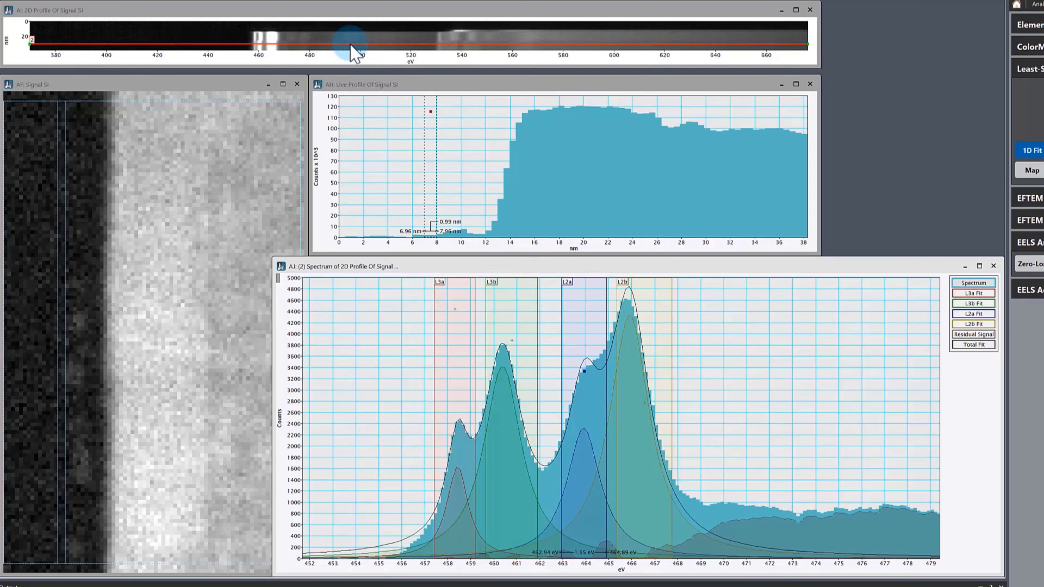
pyautogui.moveTo(351, 43); pyautogui.dragTo(351, 45)
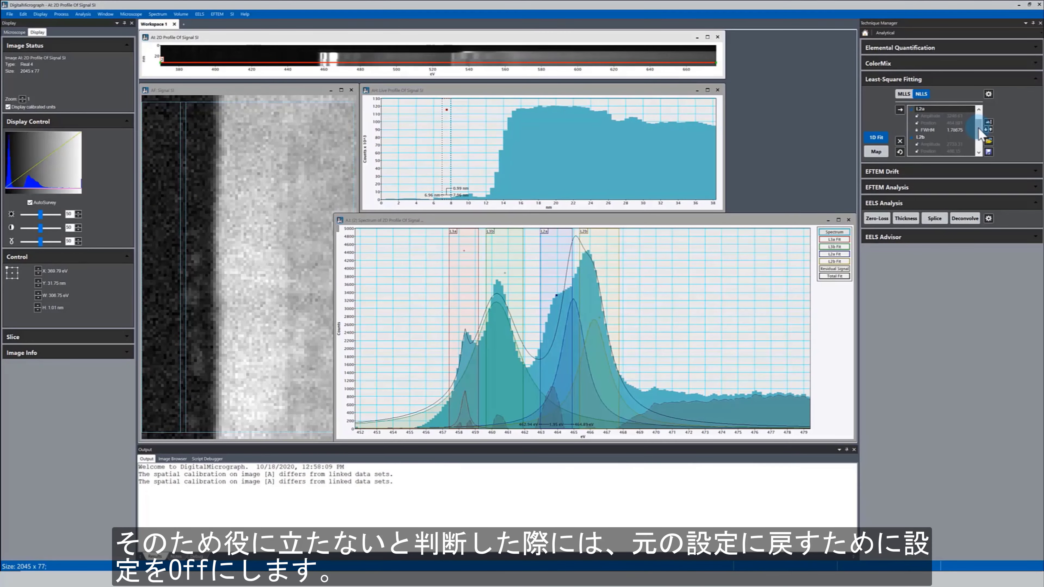
# Step: Unlock the FWHM of the L2b and L2a models and shift the L2b window to about 465 to 467.4 eV
pyautogui.moveTo(980, 134); pyautogui.dragTo(979, 144)
pyautogui.click(920, 138)
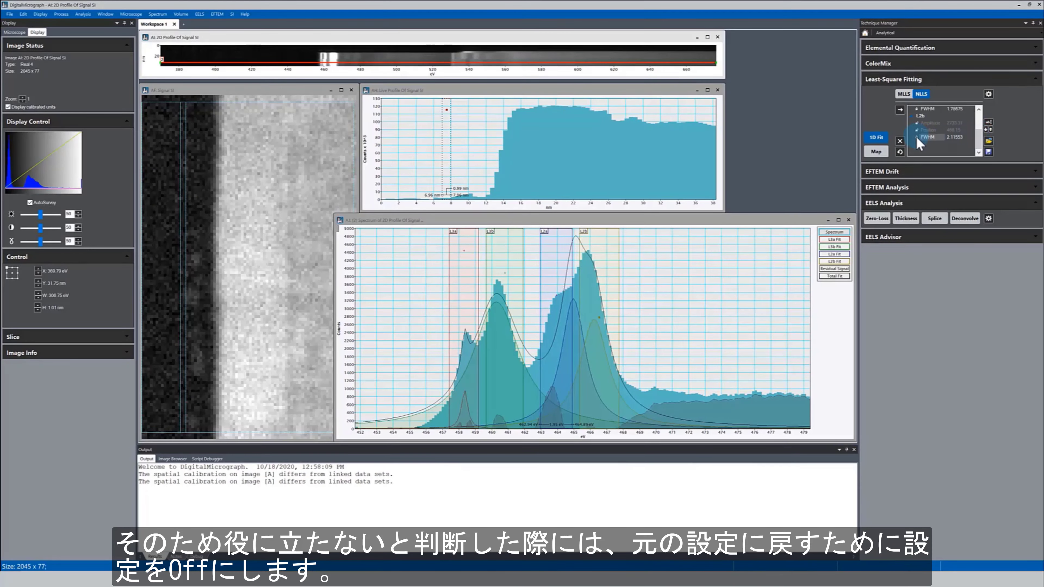
pyautogui.click(917, 138)
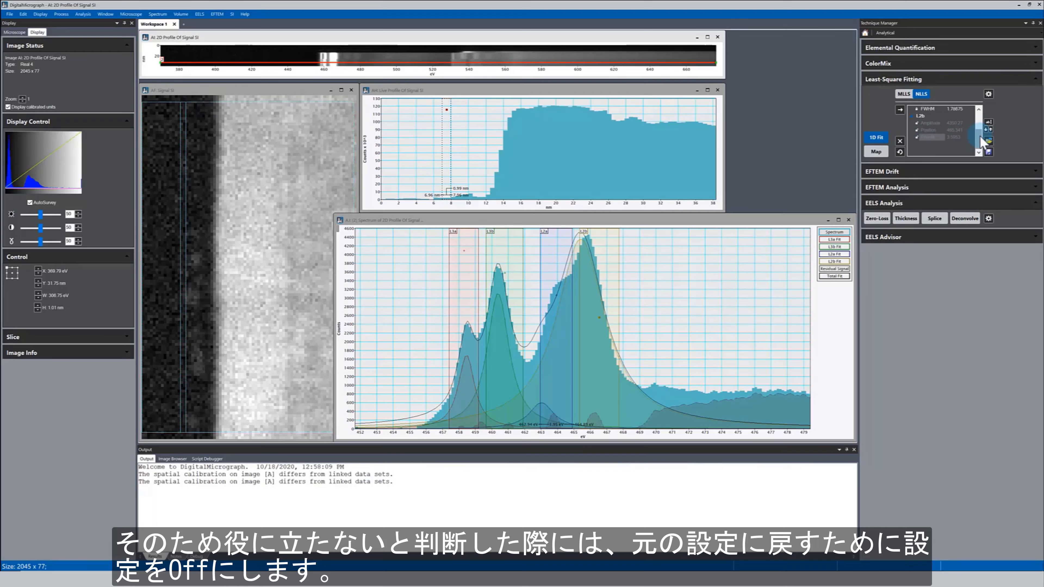
pyautogui.moveTo(980, 137); pyautogui.dragTo(979, 128)
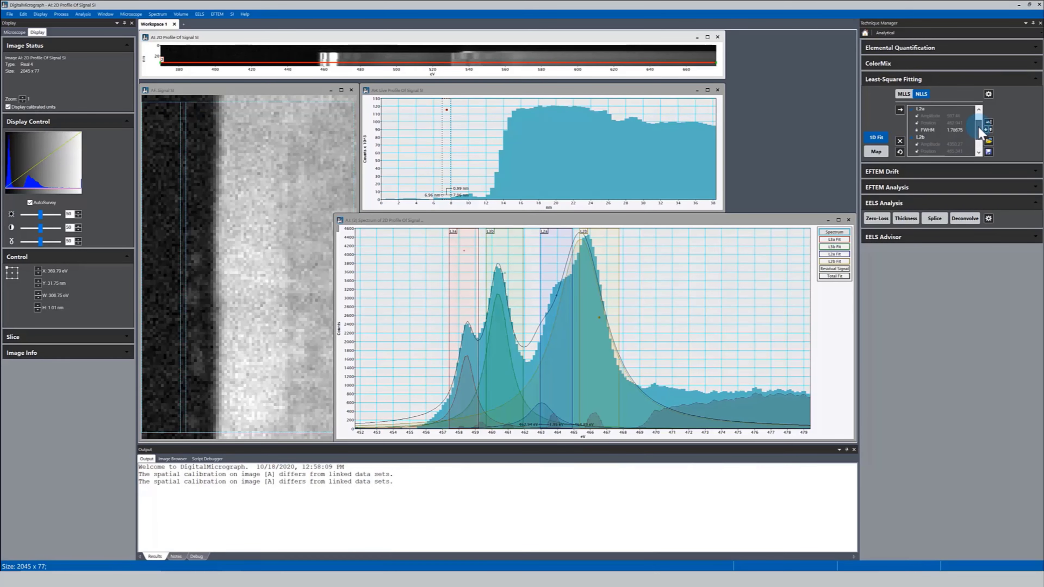
pyautogui.click(917, 130)
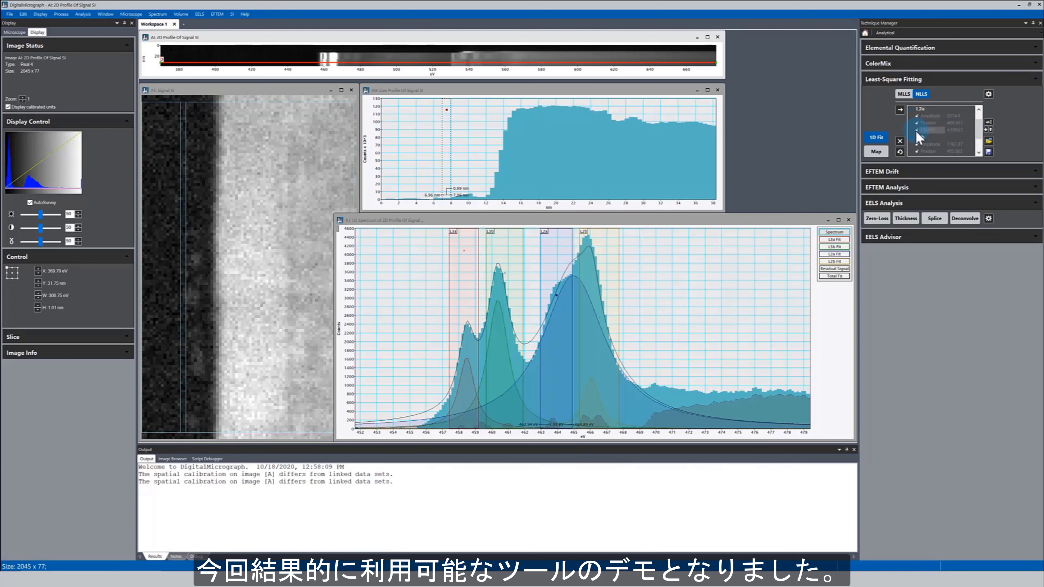
pyautogui.moveTo(558, 288); pyautogui.dragTo(588, 258)
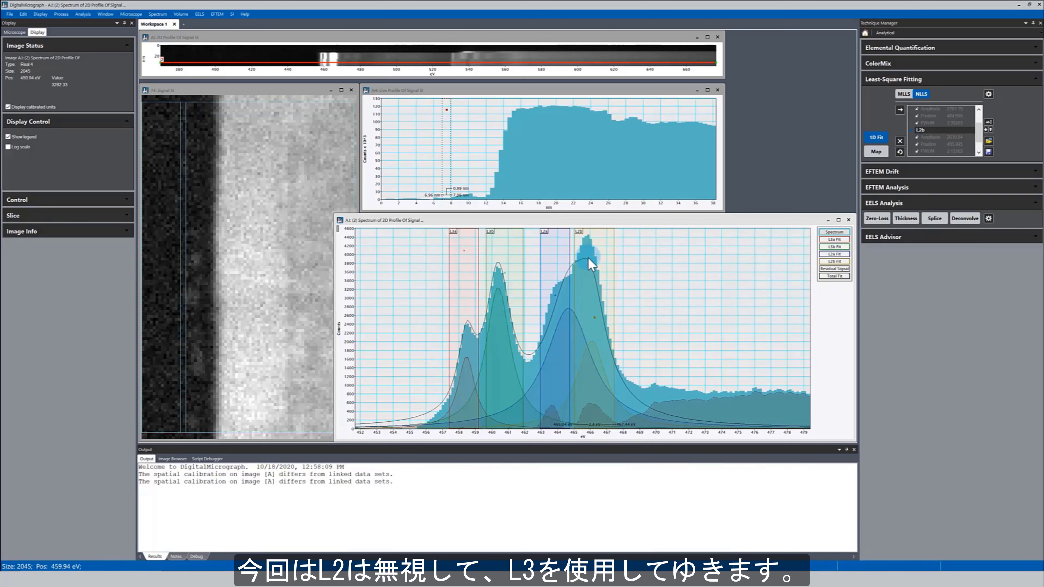
# Step: Move the ROI row by row up the line scan and examine how well the L3a and L3b models fit
pyautogui.click(357, 64)
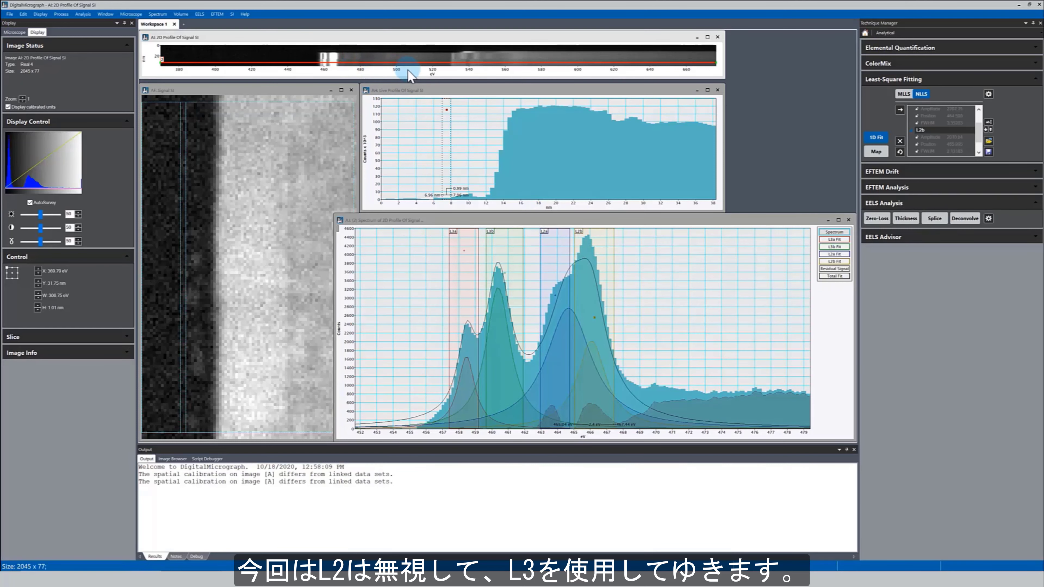
pyautogui.press('Up')
pyautogui.press('Up')
pyautogui.press('Up')
pyautogui.press('Up')
pyautogui.press('Up')
pyautogui.press('Up')
pyautogui.press('Up')
pyautogui.press('Up')
pyautogui.press('Up')
pyautogui.press('Up')
pyautogui.press('Up')
pyautogui.press('Up')
pyautogui.press('Up')
pyautogui.press('Up')
pyautogui.press('Up')
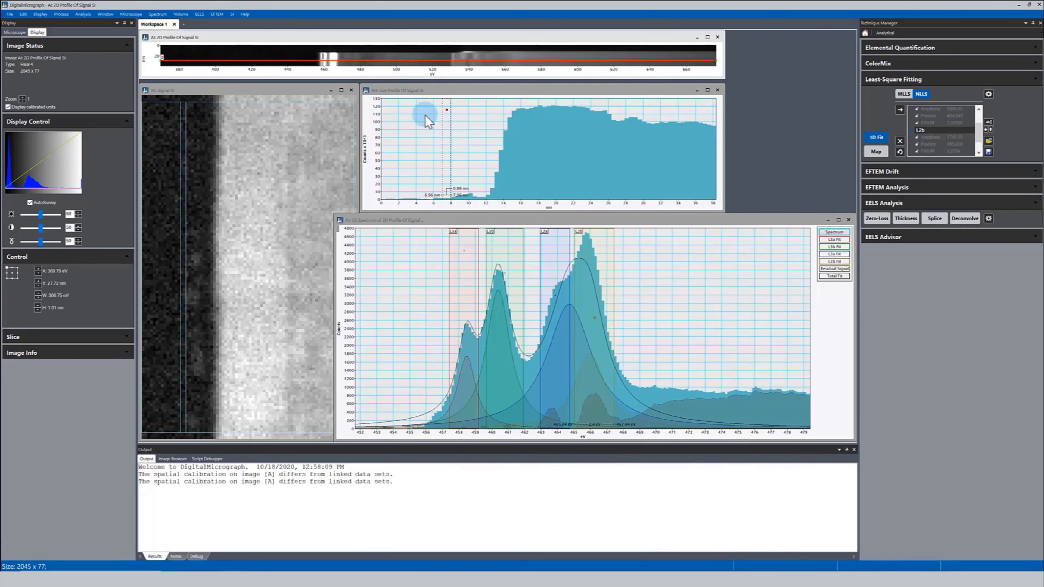
pyautogui.press('Up')
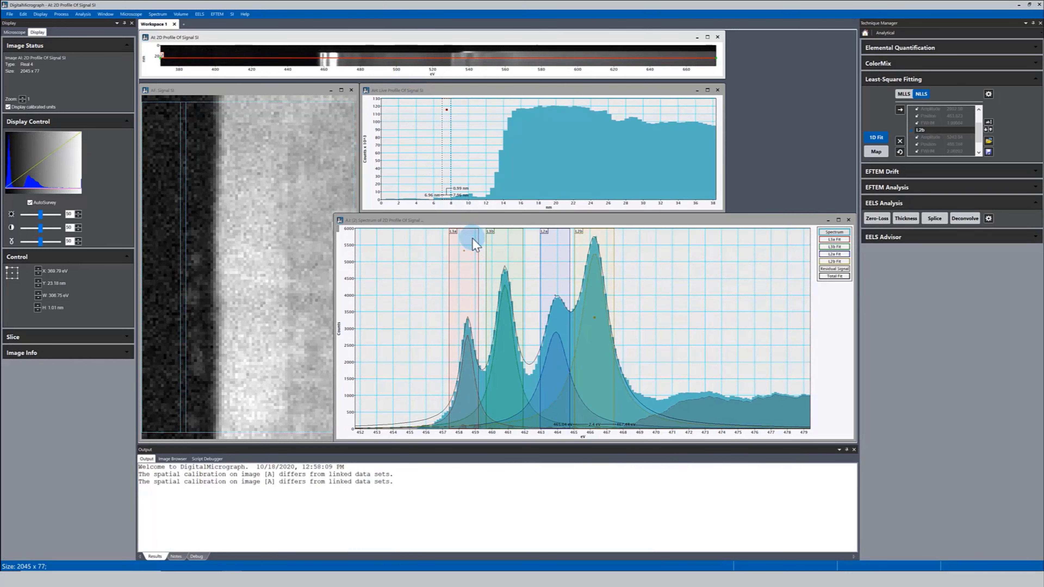
# Step: Step the ROI back and forth across the STO/BTO interface and check the L3a and L3b fits on both sides
pyautogui.press('Down')
pyautogui.press('Down')
pyautogui.press('Down')
pyautogui.press('Down')
pyautogui.press('Down')
pyautogui.press('Down')
pyautogui.press('Down')
pyautogui.press('Down')
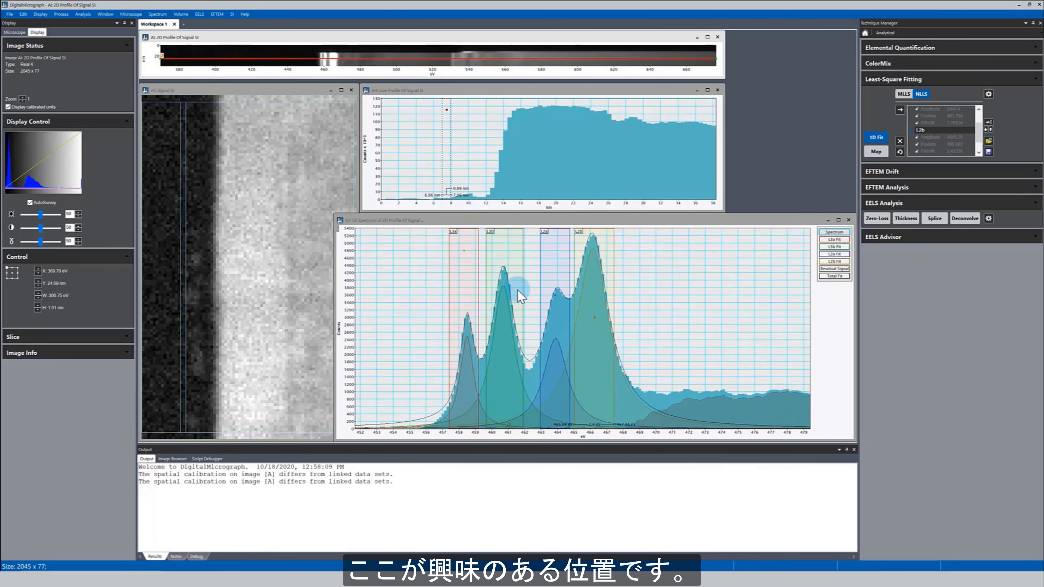
pyautogui.press('Up')
pyautogui.press('Up')
pyautogui.press('Up')
pyautogui.press('Up')
pyautogui.press('Up')
pyautogui.press('Up')
pyautogui.press('Up')
pyautogui.press('Up')
pyautogui.press('Up')
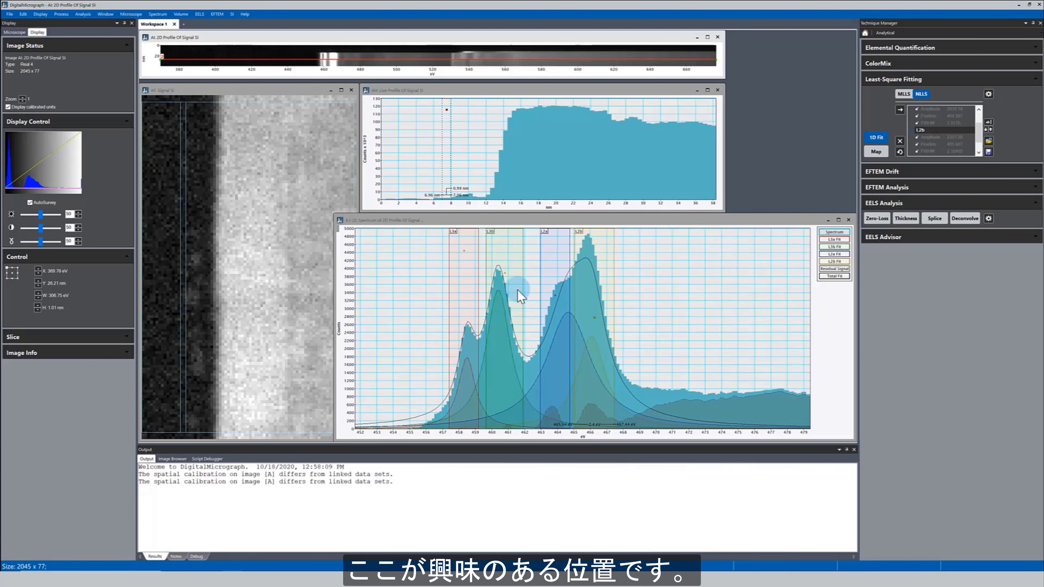
pyautogui.press('Down')
pyautogui.press('Down')
pyautogui.press('Down')
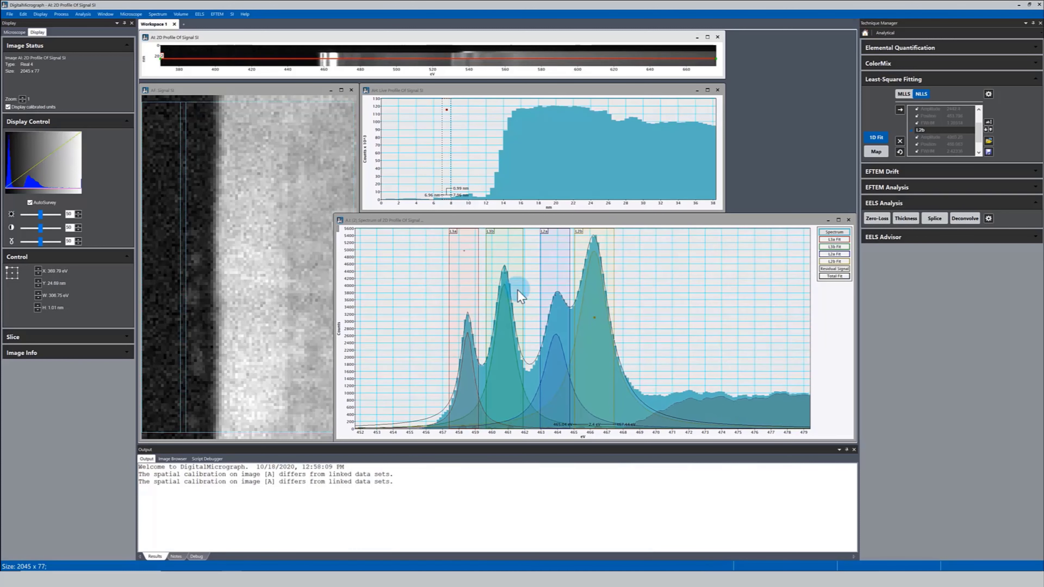
pyautogui.press('Down')
pyautogui.press('Down')
pyautogui.press('Down')
pyautogui.press('Down')
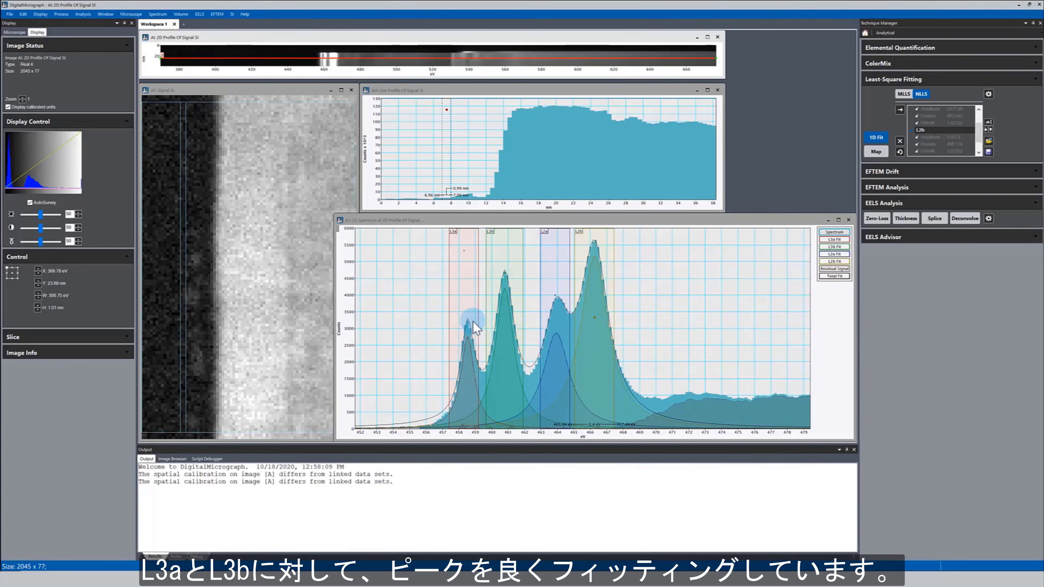
pyautogui.press('Up')
pyautogui.press('Up')
pyautogui.press('Up')
pyautogui.press('Up')
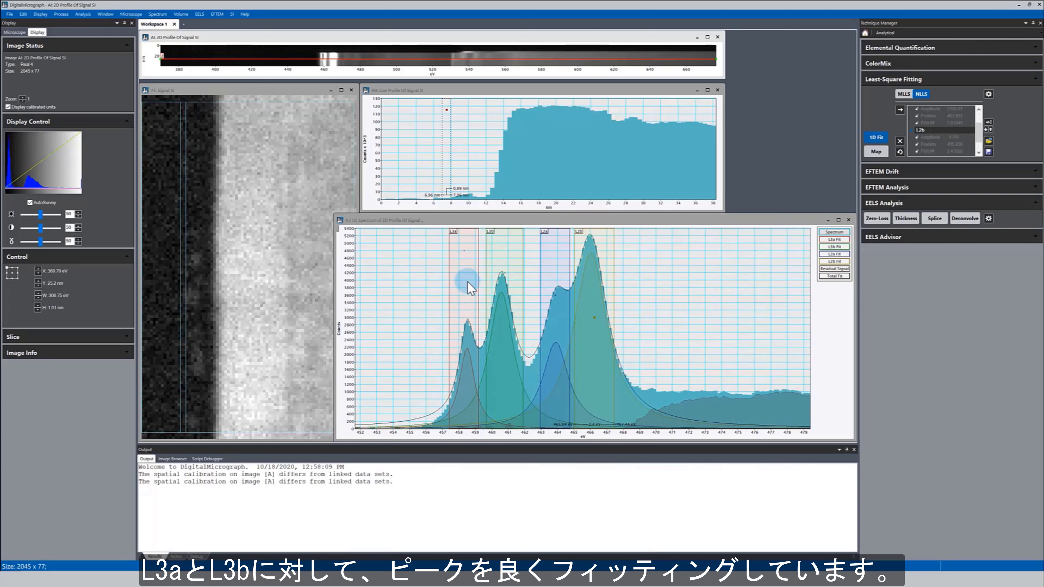
pyautogui.press('Up')
pyautogui.press('Up')
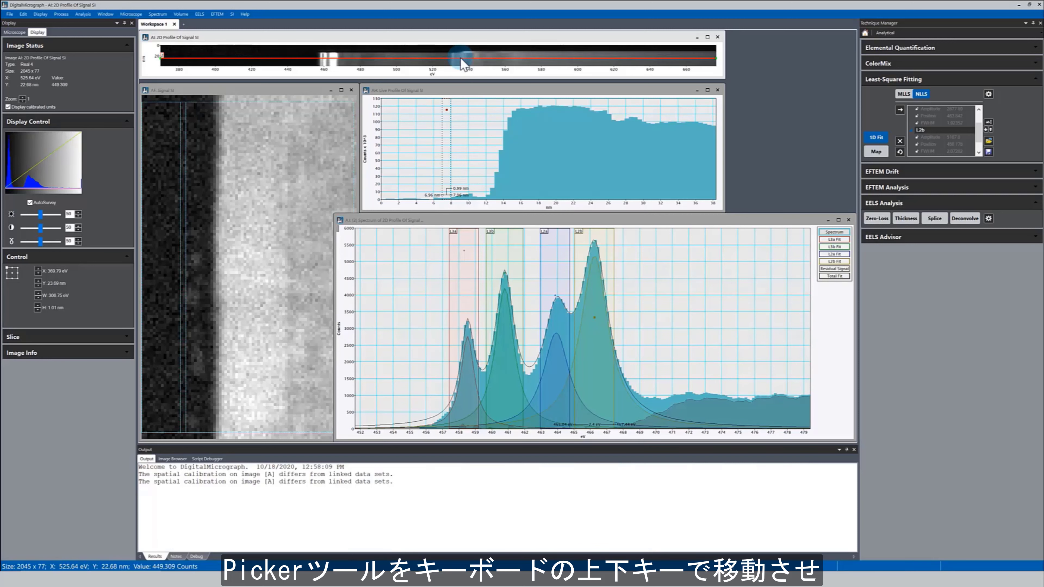
pyautogui.press('Down')
pyautogui.press('Down')
pyautogui.press('Down')
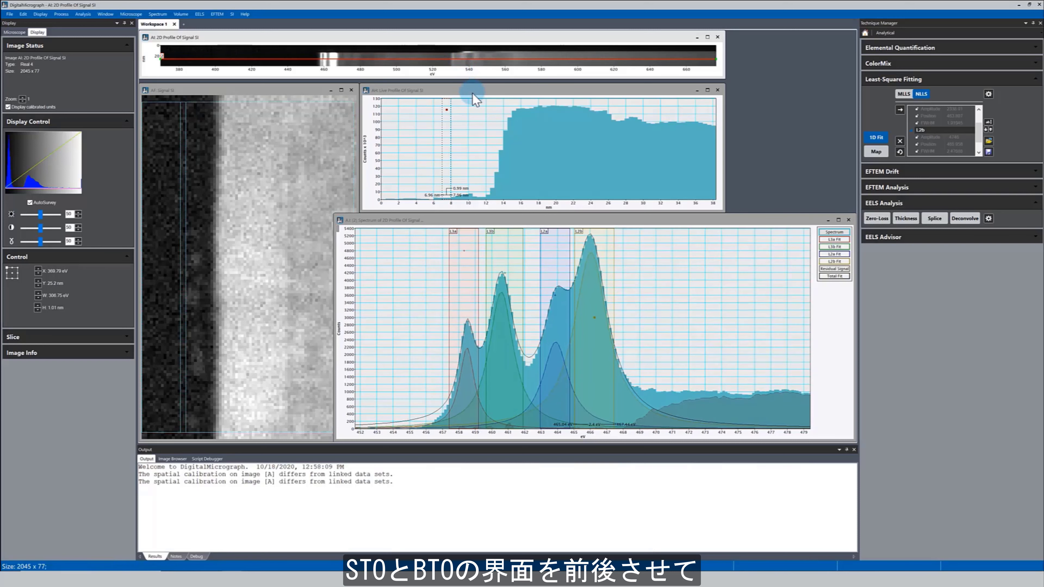
pyautogui.press('Down')
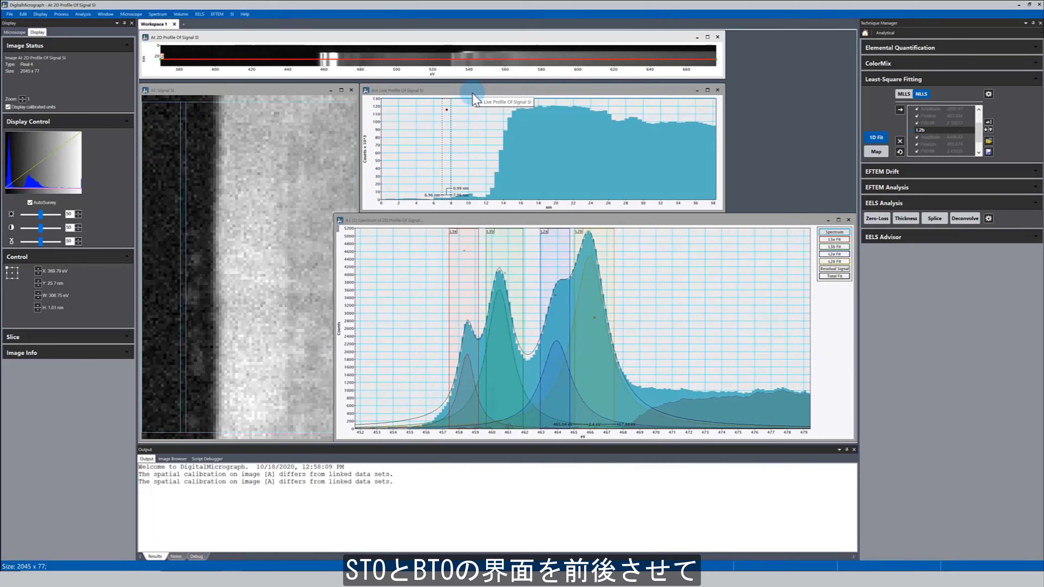
pyautogui.press('Down')
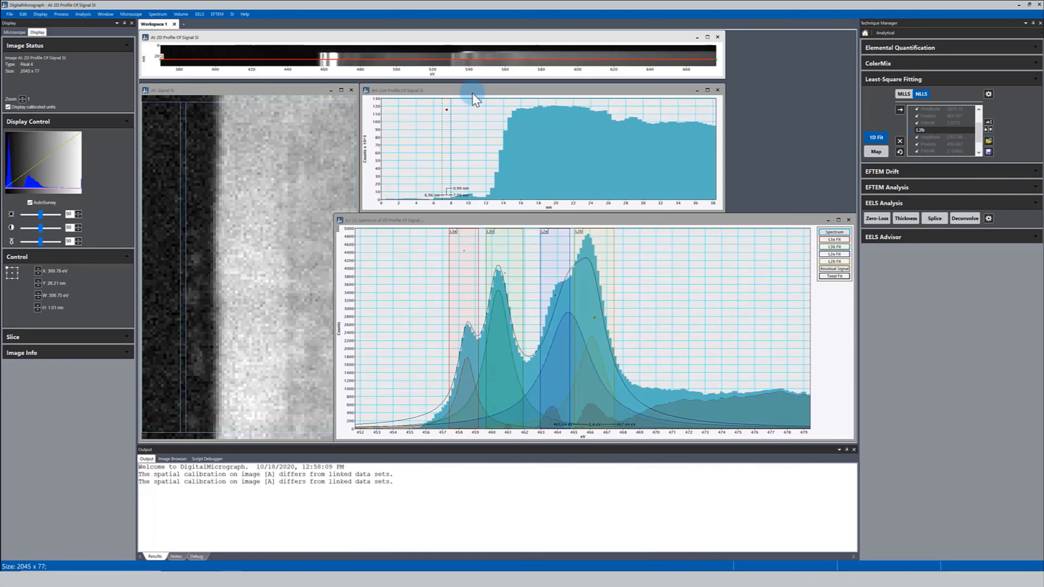
pyautogui.press('Up')
pyautogui.press('Up')
pyautogui.press('Up')
pyautogui.press('Up')
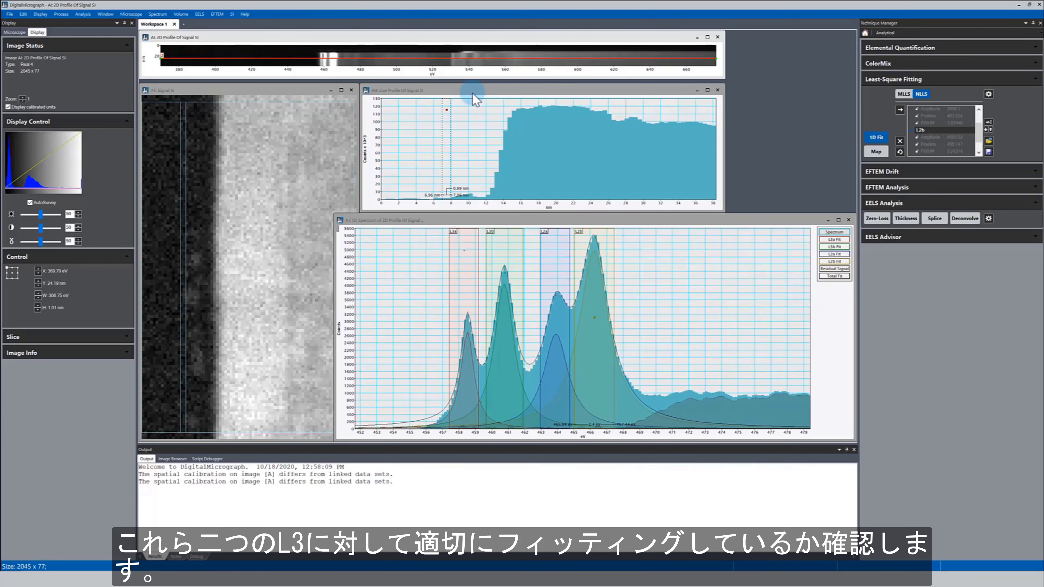
pyautogui.press('Up')
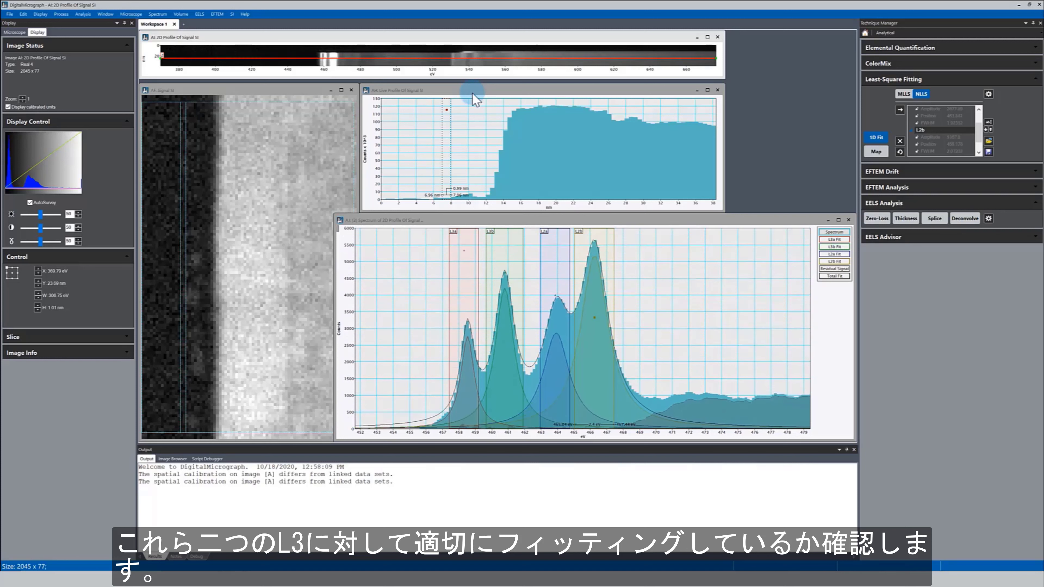
pyautogui.press('Up')
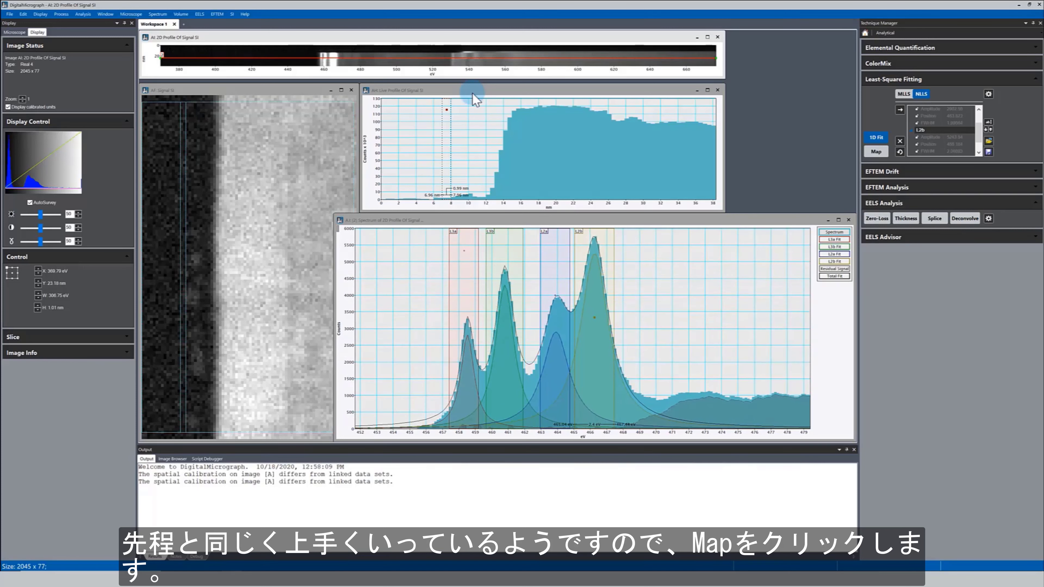
pyautogui.press('Up')
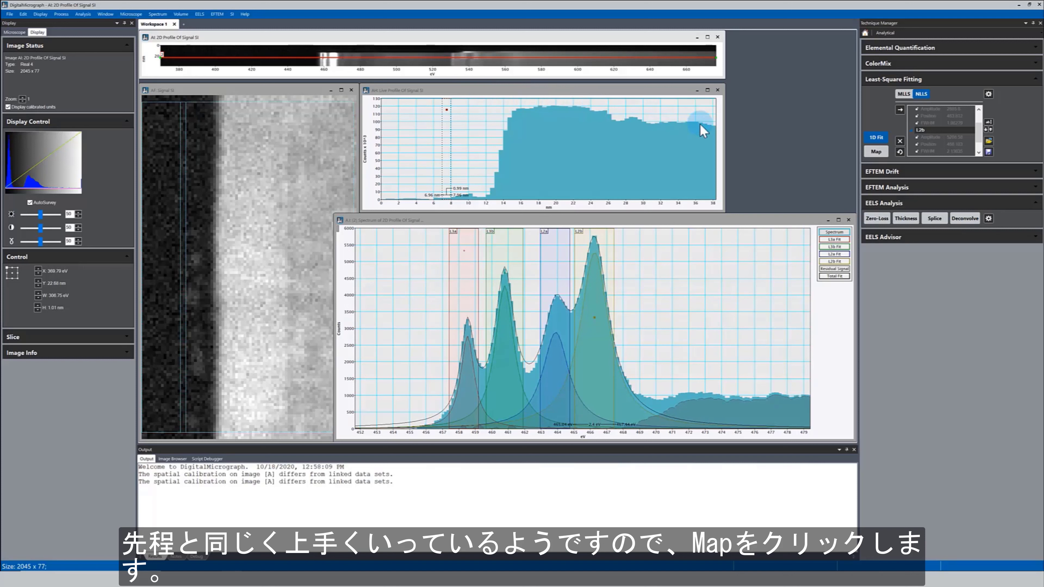
# Step: Map the NLLS fit along the line scan, outputting the fit parameter values and the total fit model
pyautogui.click(875, 152)
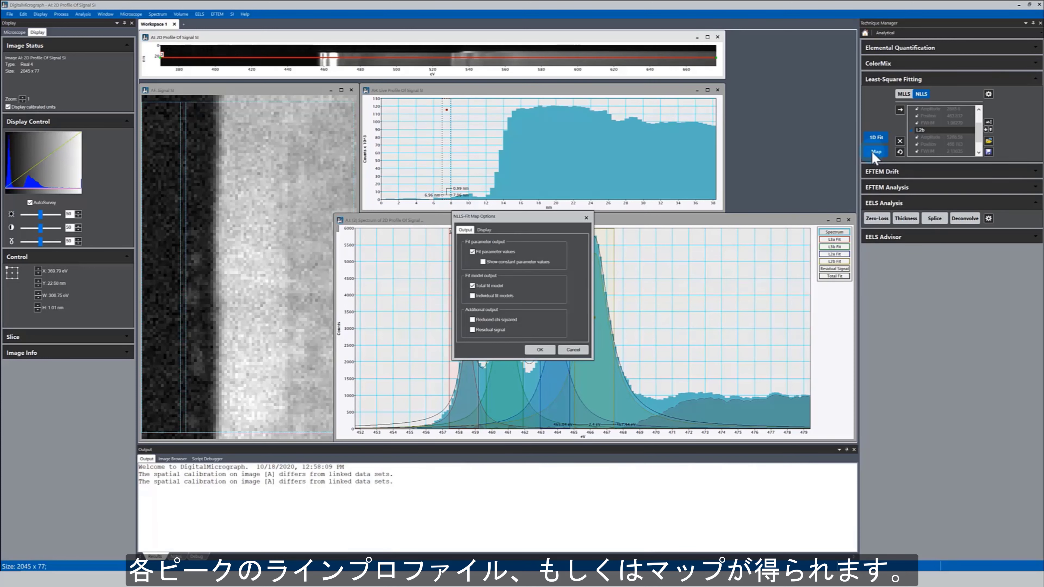
pyautogui.click(539, 350)
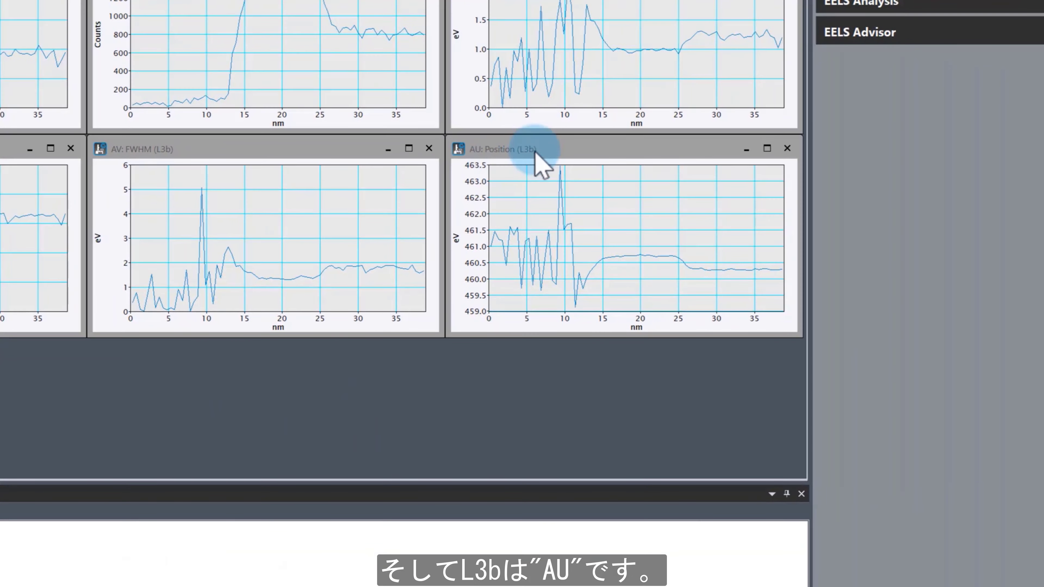
# Step: Subtract AR: Position (L3a) from AU: Position (L3b) with Simple Math and enlarge the resulting difference plot
pyautogui.click(534, 152)
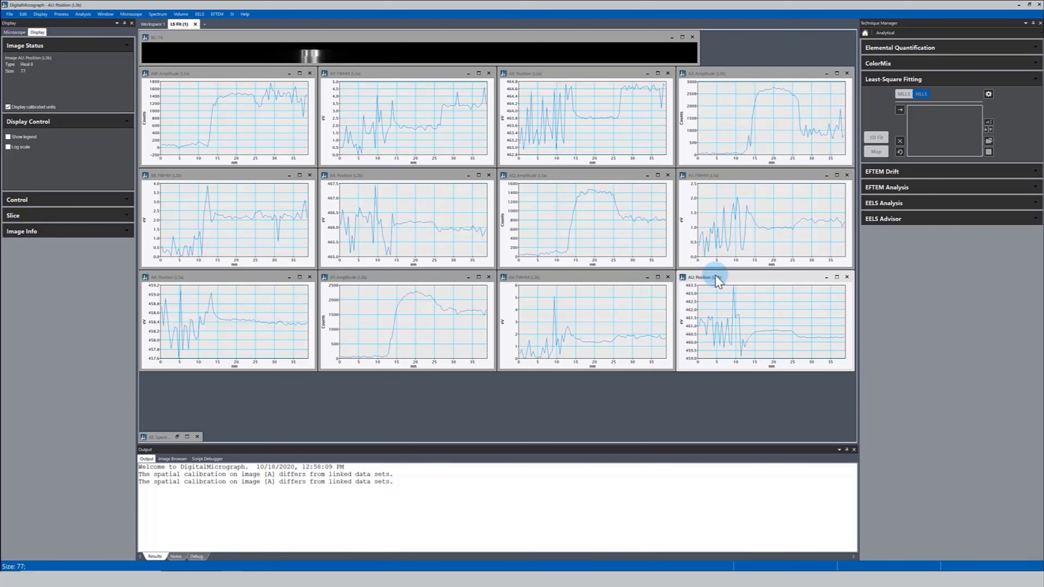
pyautogui.click(195, 278)
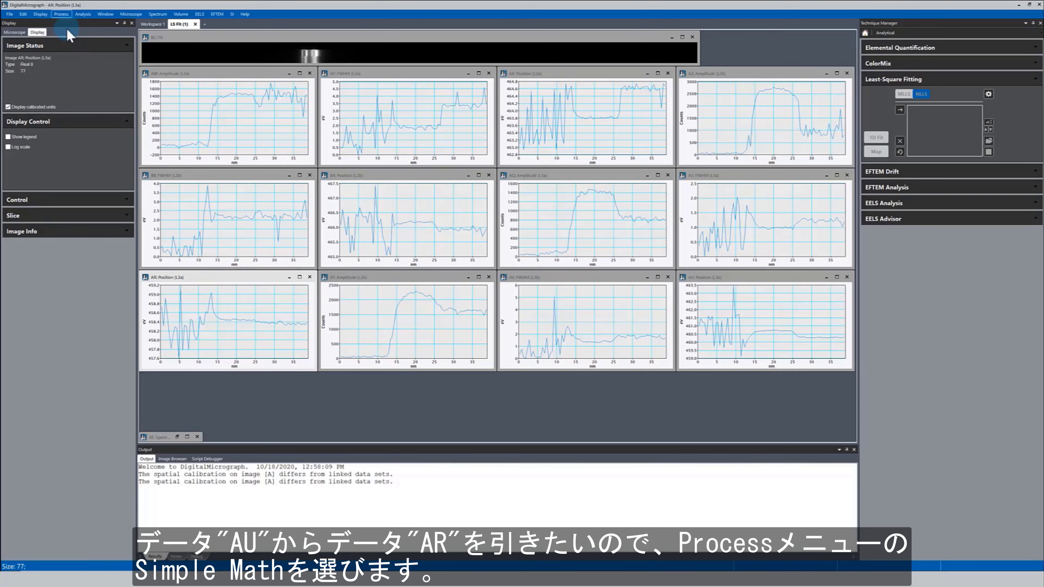
pyautogui.click(61, 14)
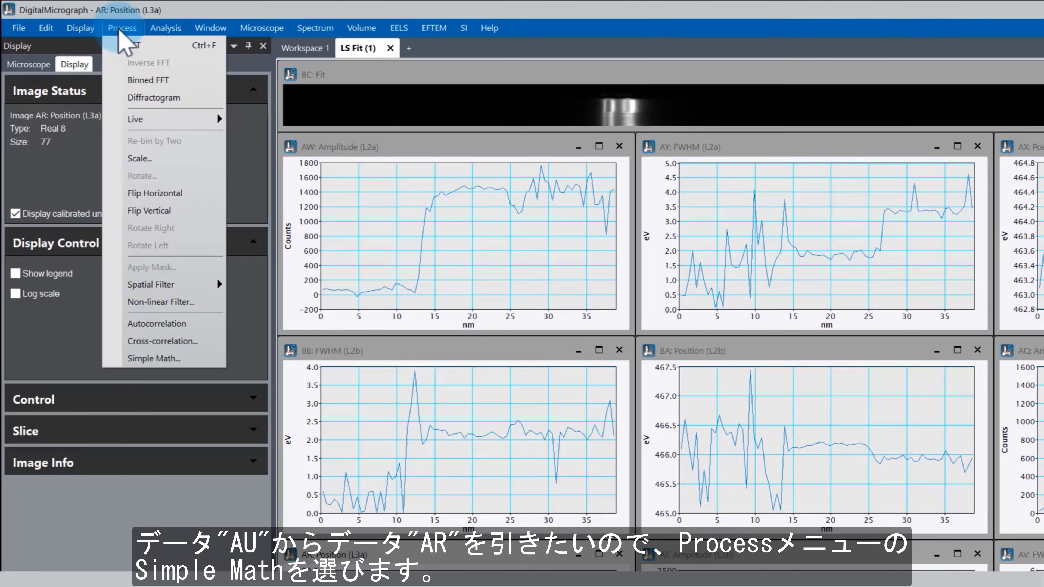
pyautogui.click(153, 358)
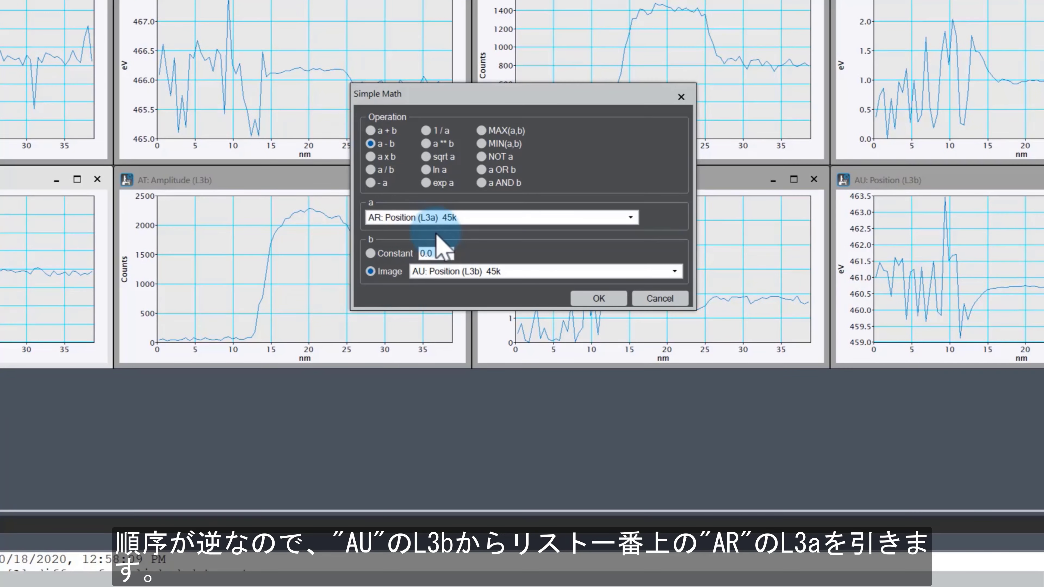
pyautogui.click(634, 220)
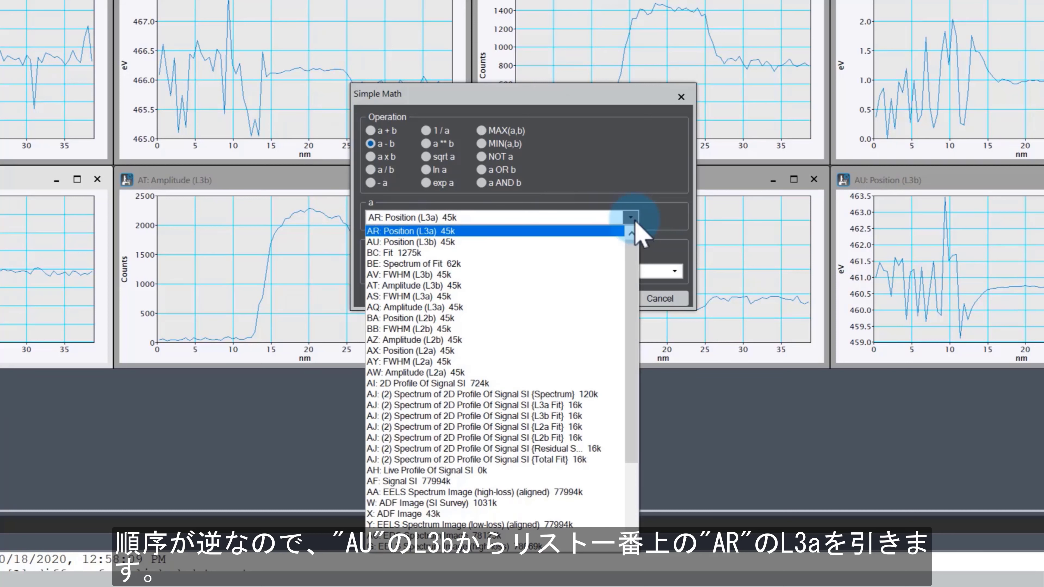
pyautogui.click(615, 244)
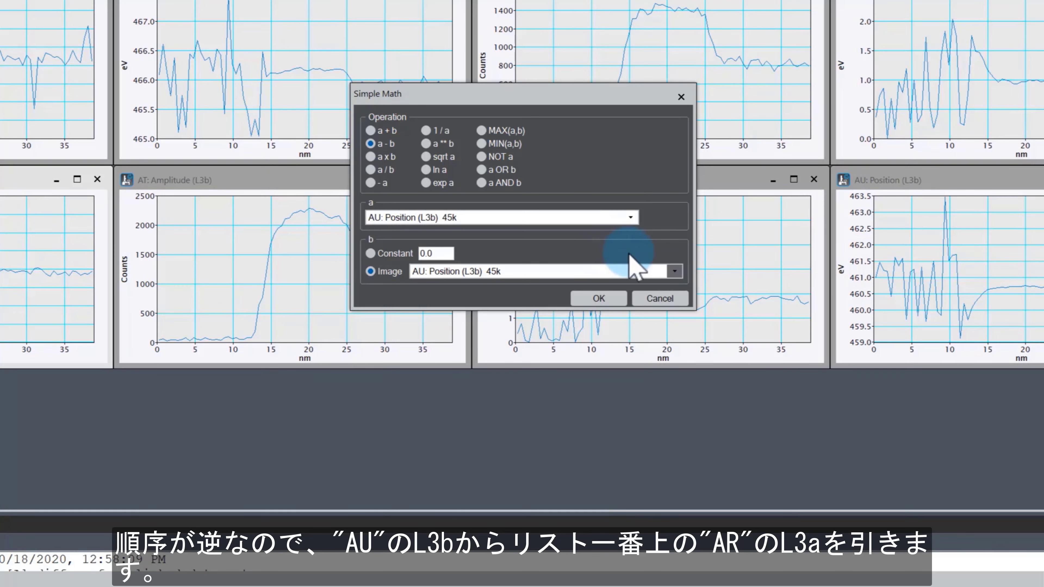
pyautogui.click(675, 271)
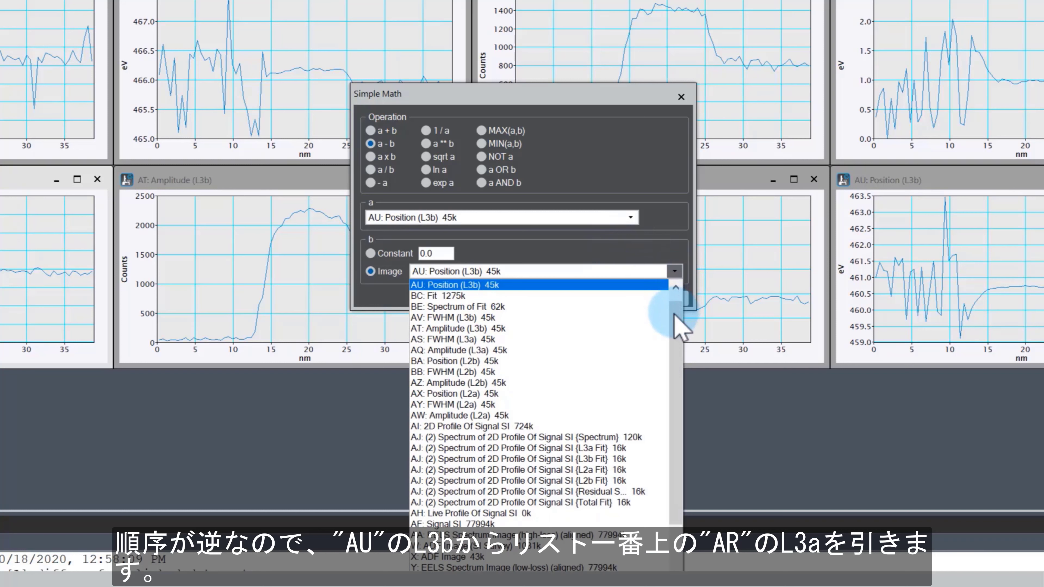
pyautogui.moveTo(673, 313); pyautogui.dragTo(674, 305)
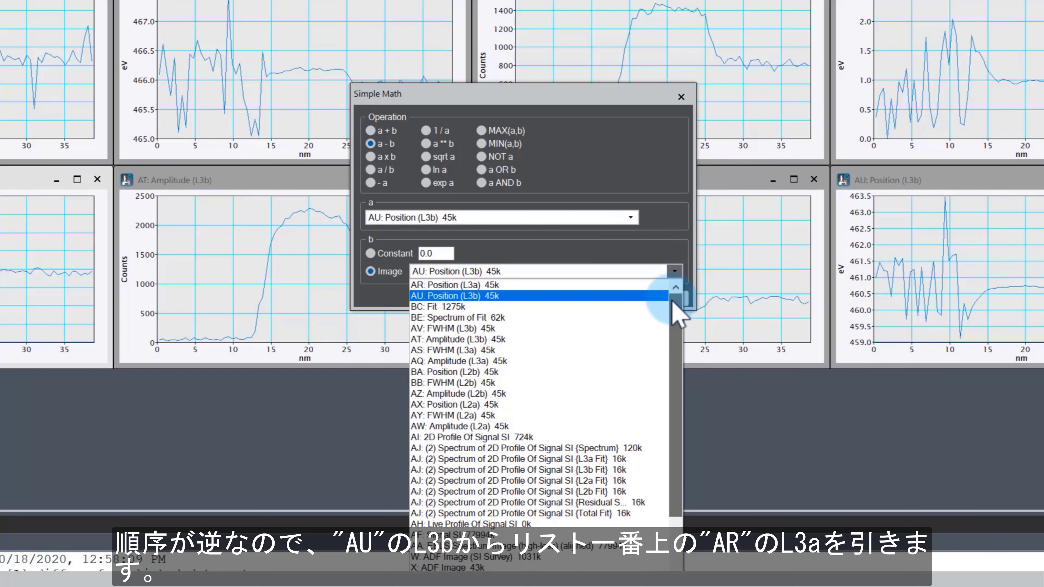
pyautogui.click(641, 285)
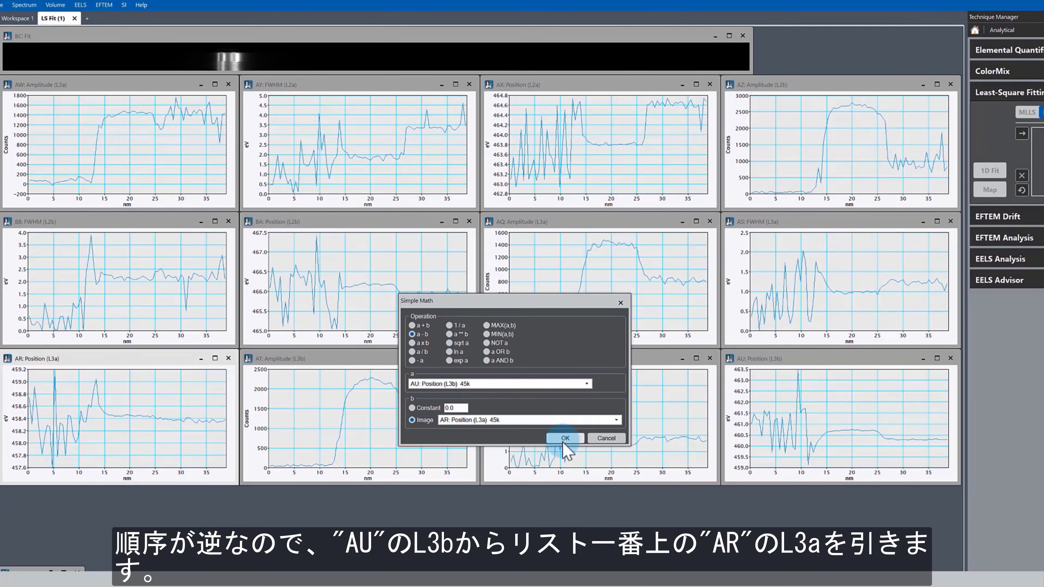
pyautogui.click(599, 299)
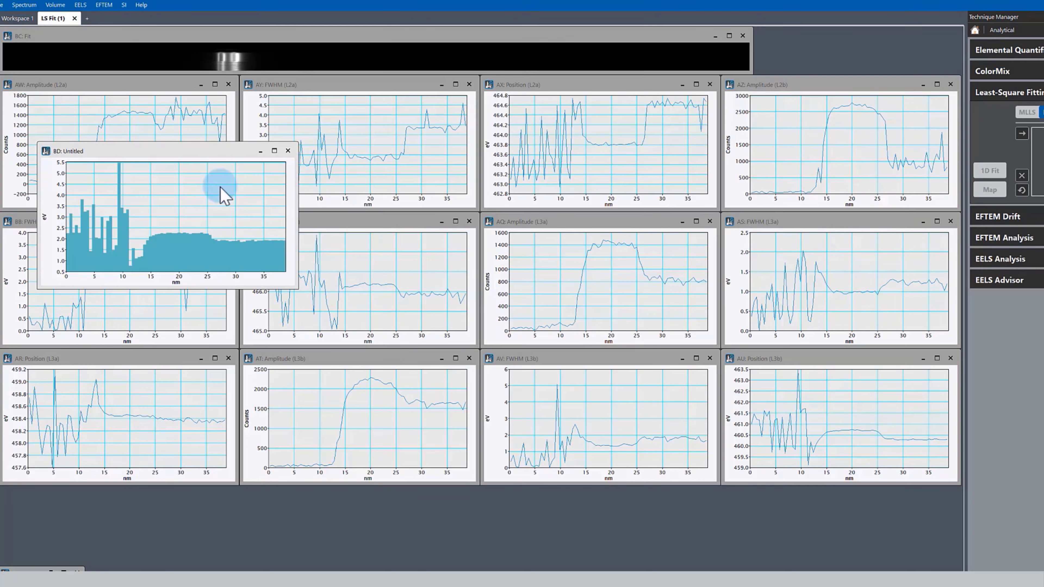
pyautogui.moveTo(178, 152); pyautogui.dragTo(139, 94)
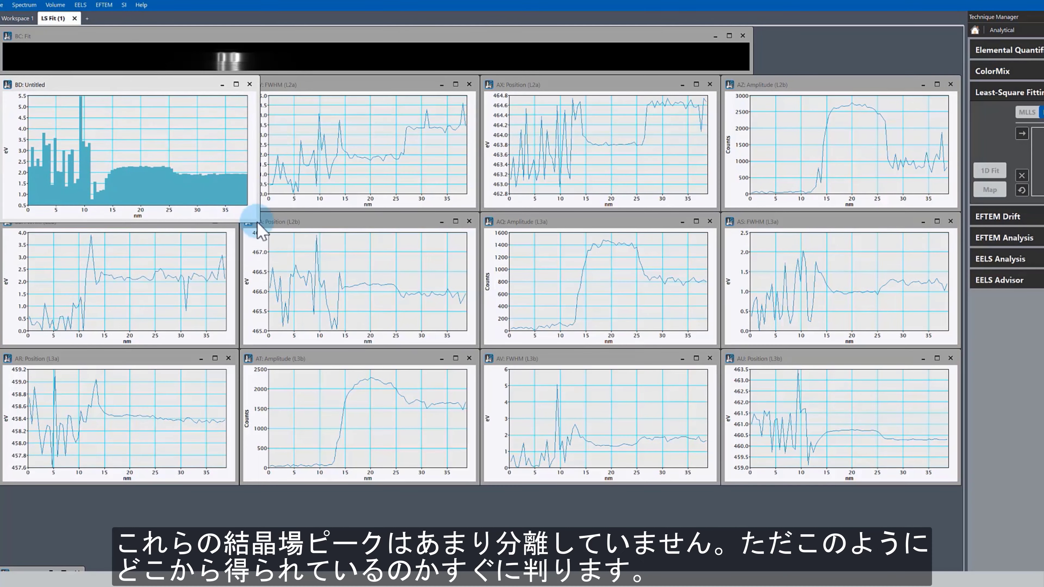
pyautogui.moveTo(258, 223); pyautogui.dragTo(742, 440)
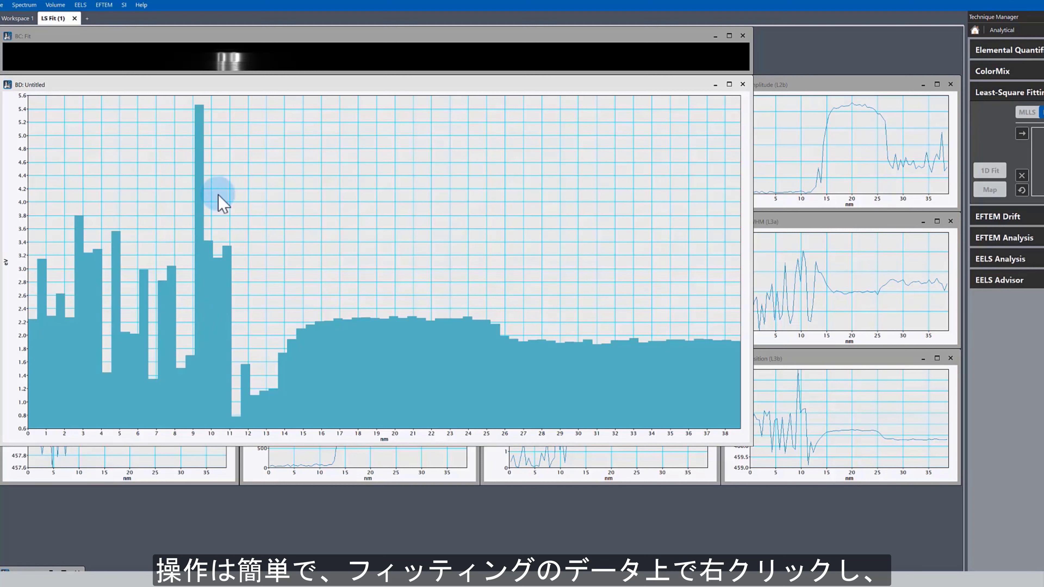
# Step: Place a Picker ROI on the BC: Fit line scan and minimize the extracted spectrum
pyautogui.click(246, 39)
pyautogui.rightClick(241, 47)
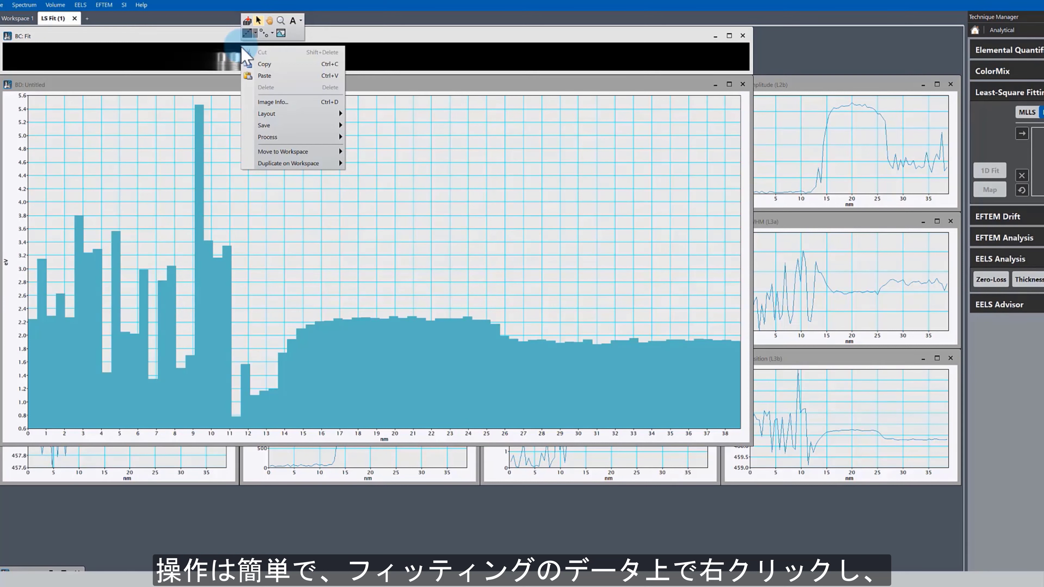
pyautogui.click(248, 64)
pyautogui.click(217, 53)
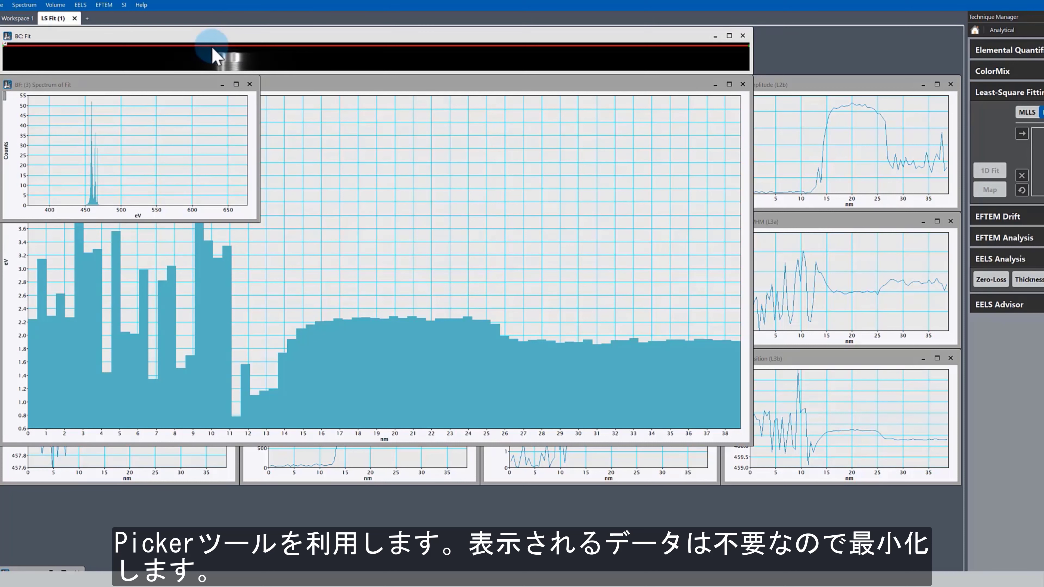
pyautogui.click(222, 85)
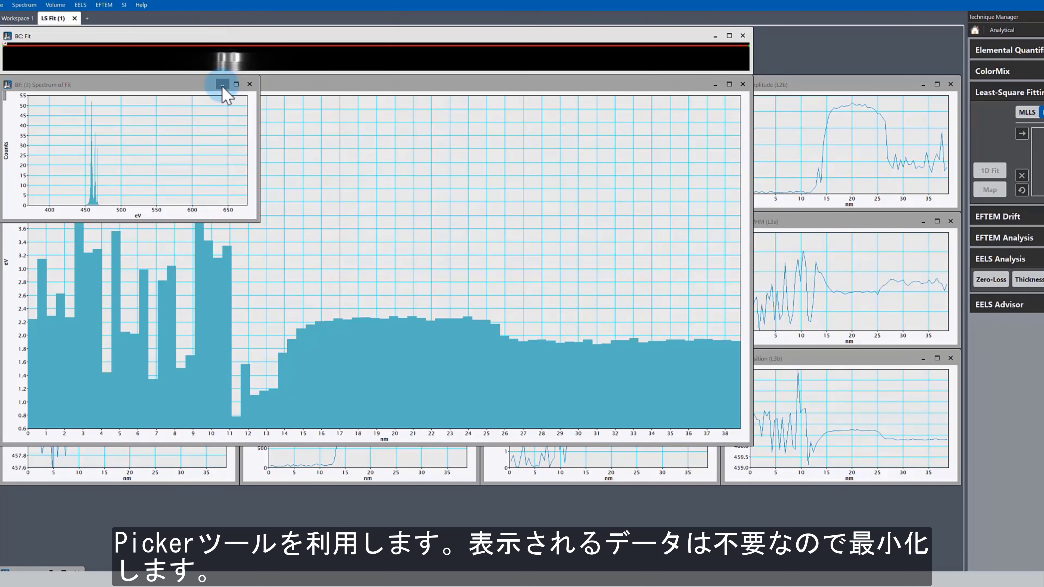
pyautogui.click(301, 50)
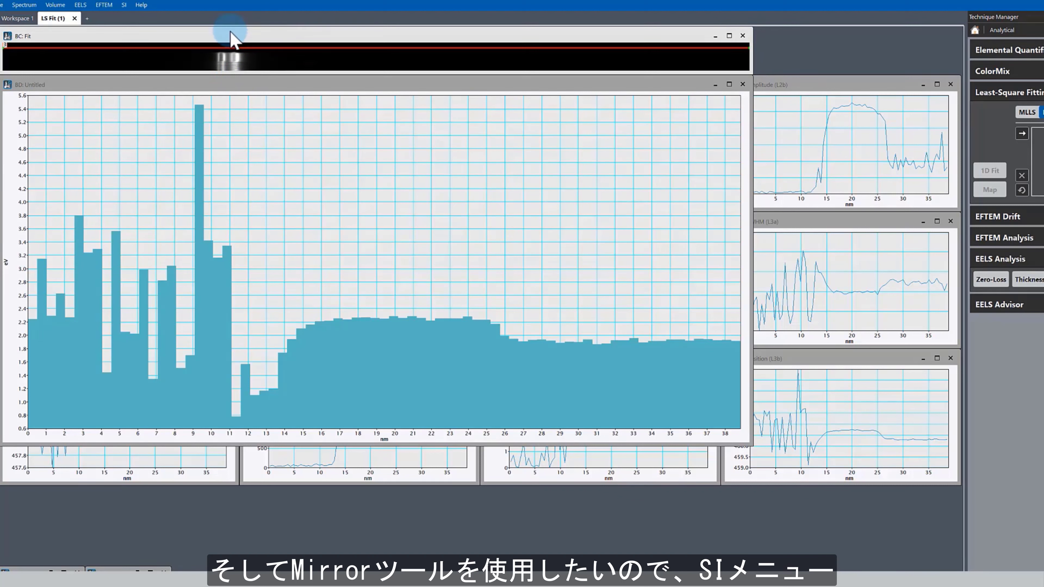
# Step: Mirror the extraction ROI from the Fit line scan onto the difference plot BD: Untitled
pyautogui.click(124, 5)
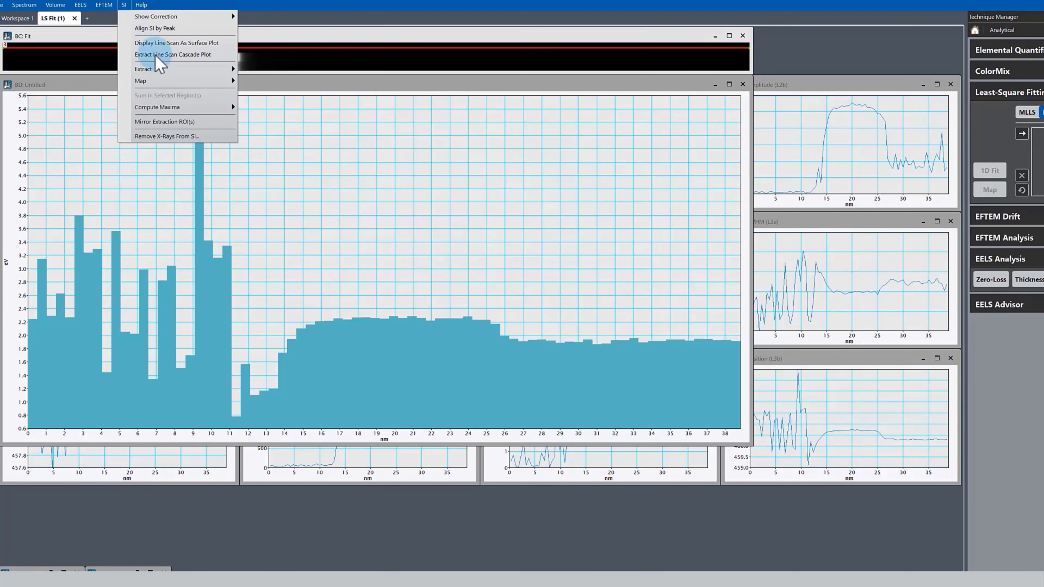
pyautogui.click(193, 121)
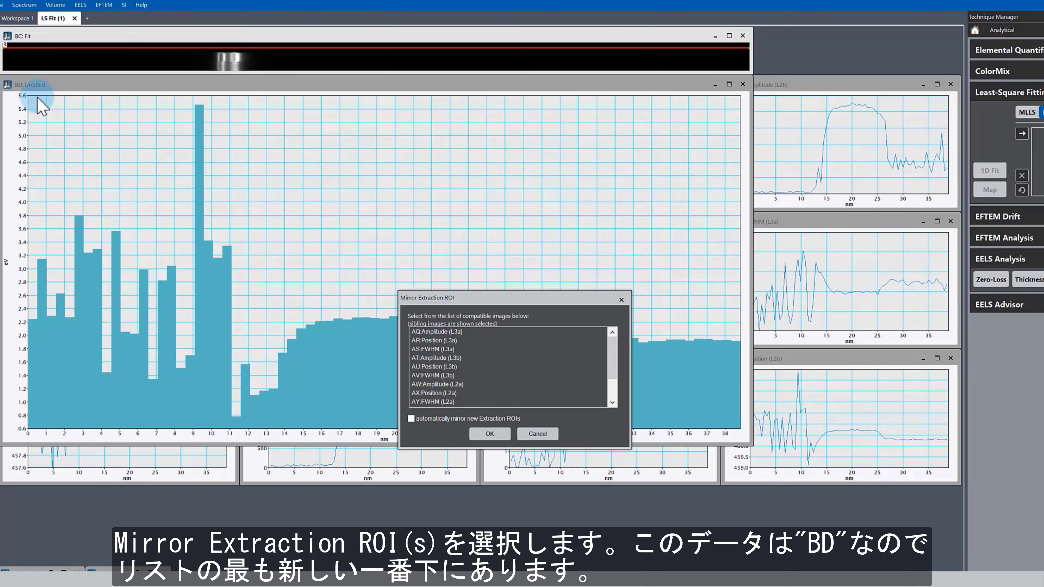
pyautogui.moveTo(612, 354); pyautogui.dragTo(611, 373)
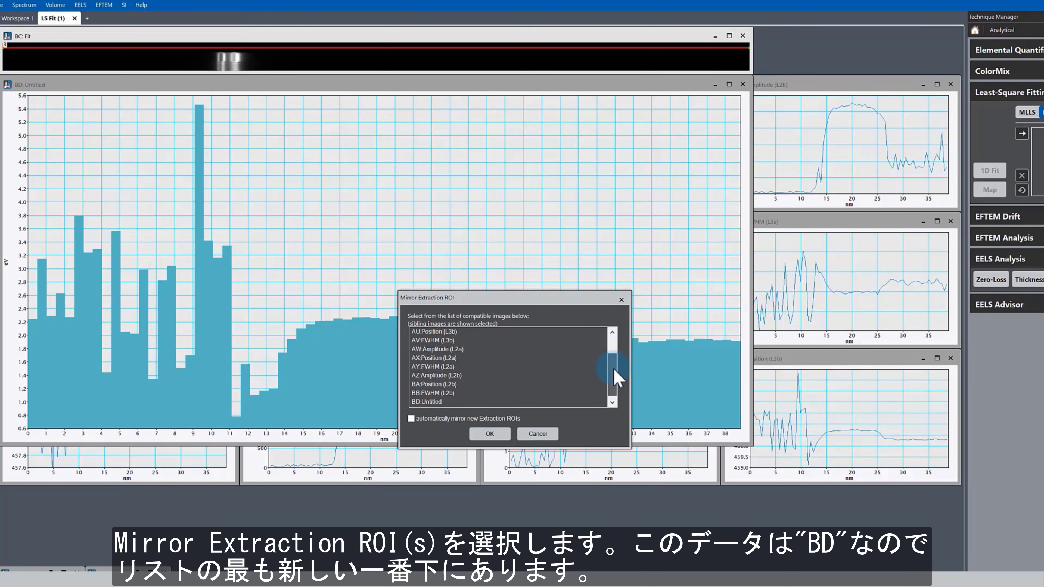
pyautogui.click(433, 402)
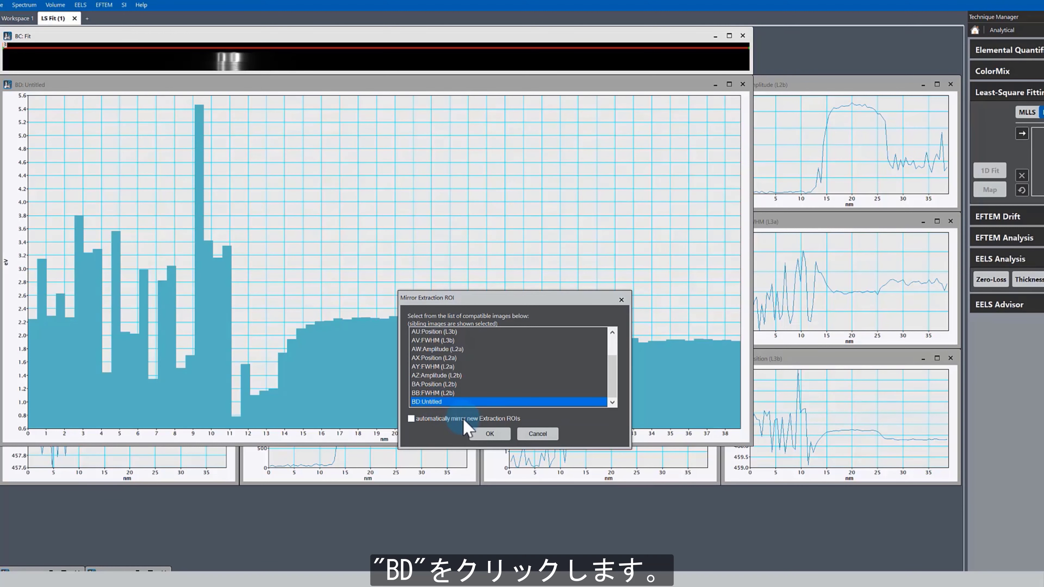
pyautogui.click(498, 438)
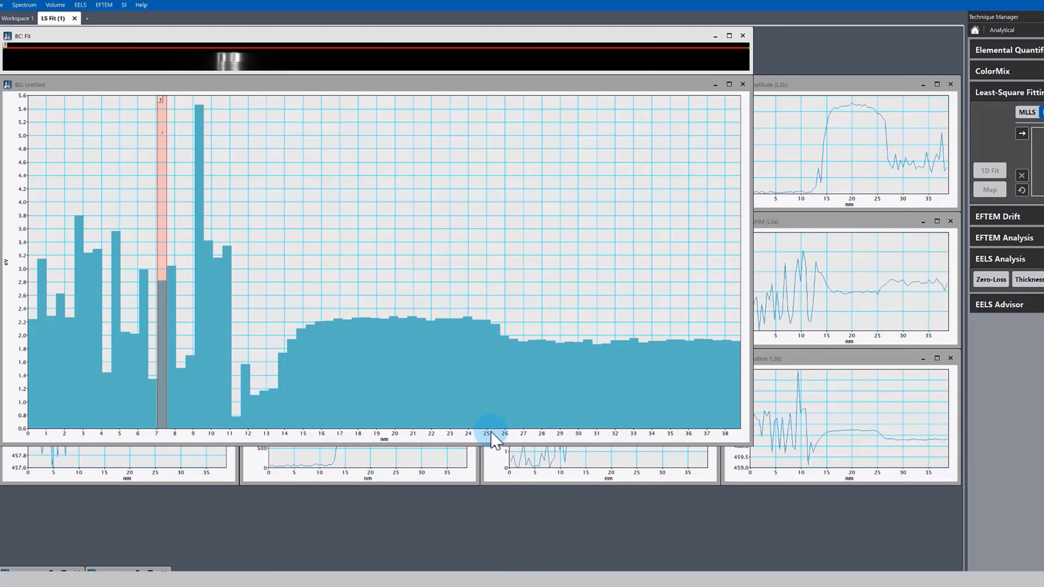
# Step: Trace where the white lines vanish by moving the ROI, and widen it across the STO layer to about 16.6–24.7 nm
pyautogui.click(271, 258)
pyautogui.moveTo(163, 168); pyautogui.dragTo(253, 187)
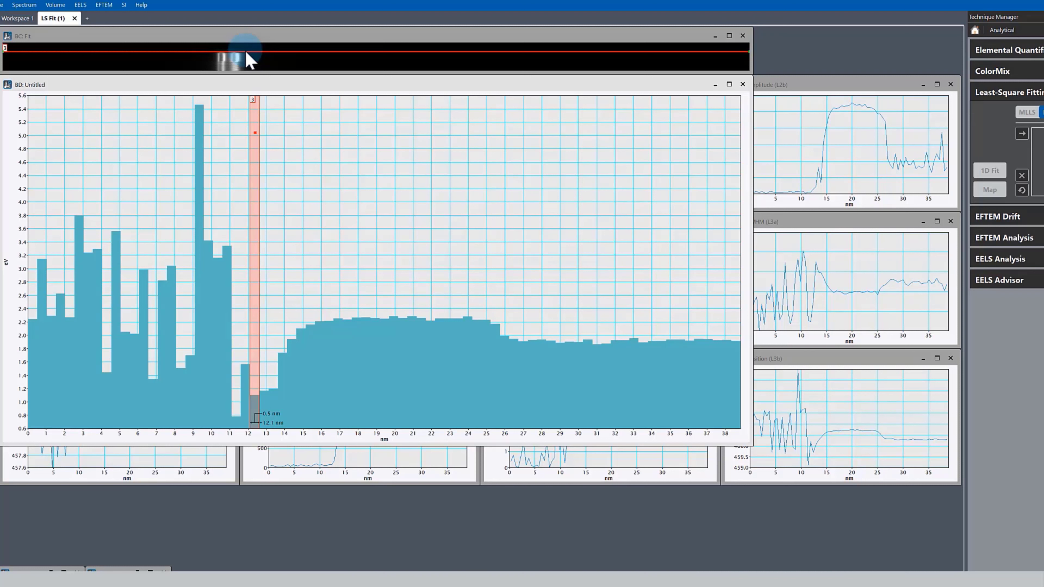
pyautogui.moveTo(246, 52); pyautogui.dragTo(246, 54)
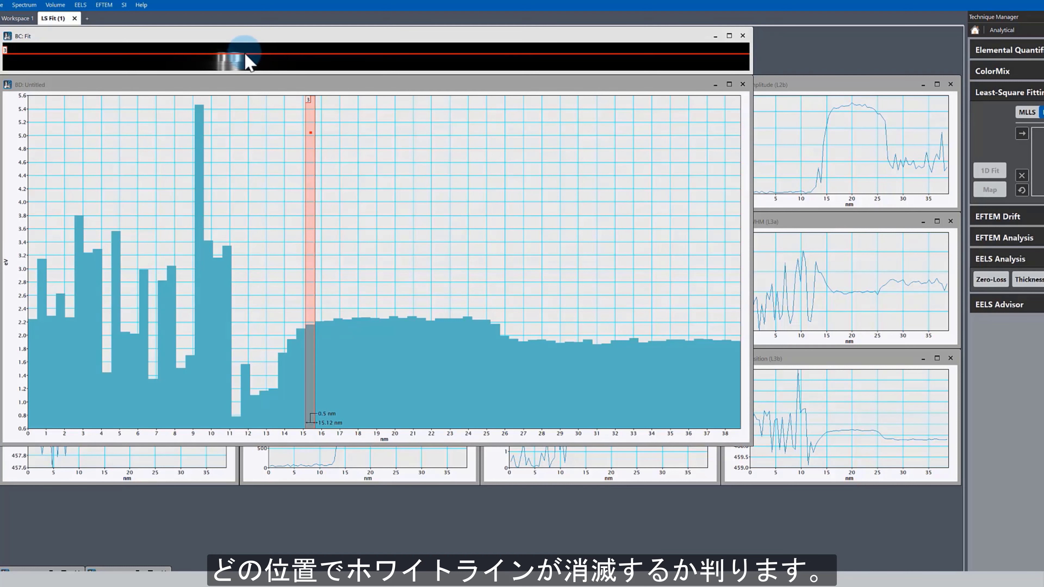
pyautogui.moveTo(312, 200); pyautogui.dragTo(478, 213)
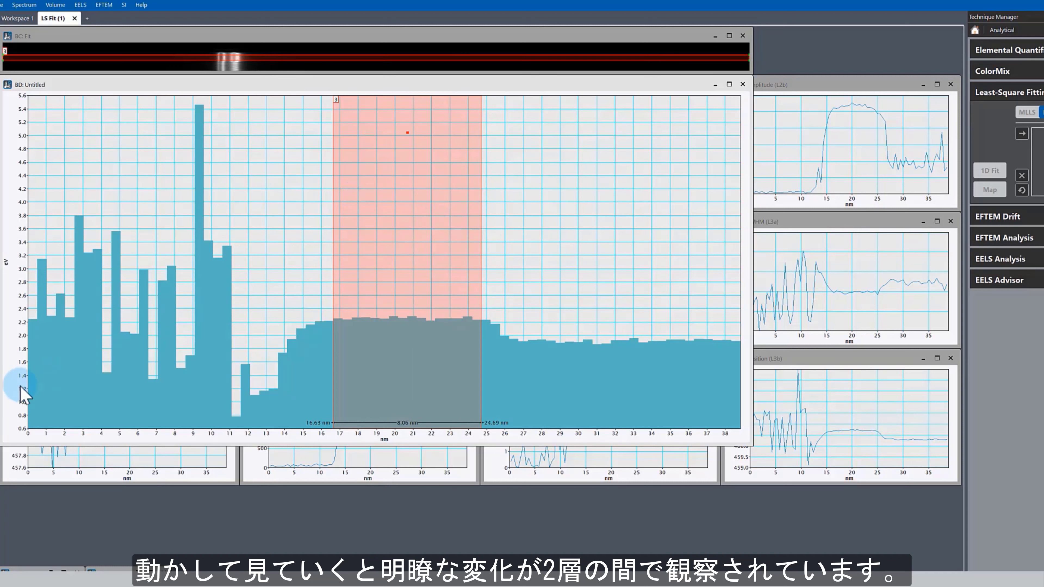
# Step: Rescale the difference plot's energy axis to about 0.1–2.8 eV and compare the peak splitting in the STO and BTO layers with the ROI
pyautogui.moveTo(19, 384); pyautogui.dragTo(41, 258)
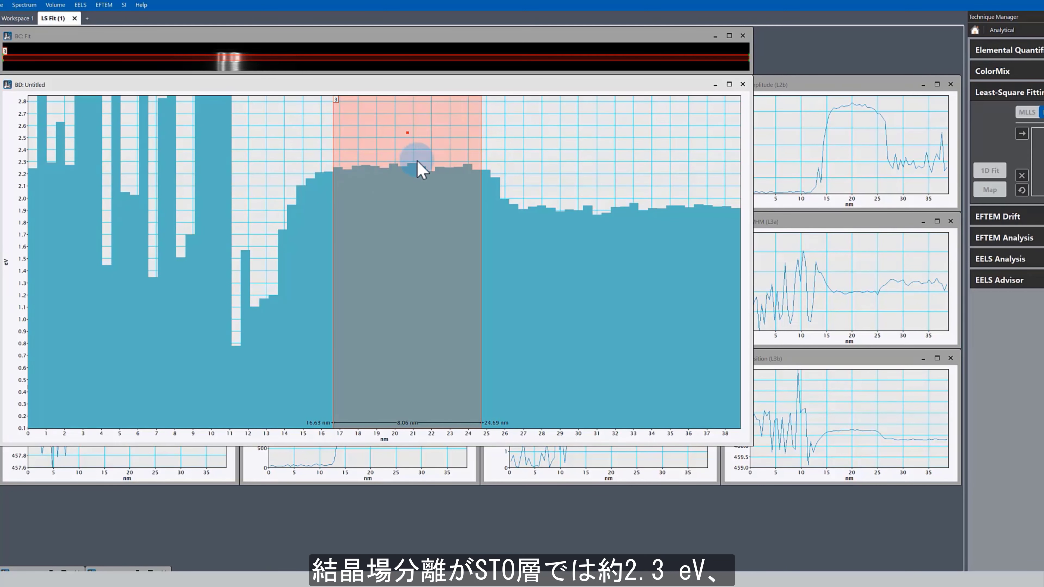
pyautogui.moveTo(417, 161); pyautogui.dragTo(616, 178)
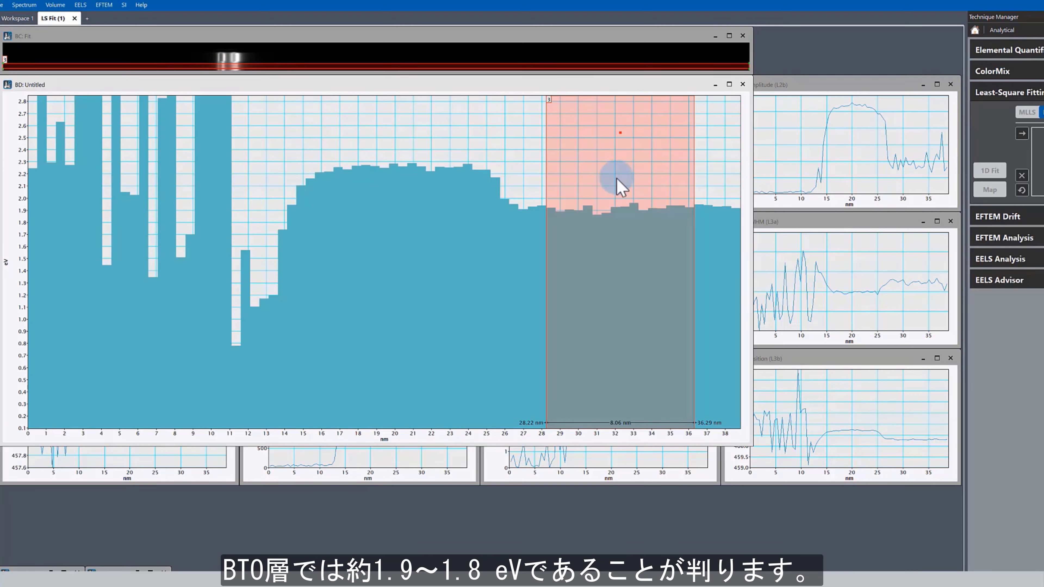
pyautogui.moveTo(620, 197); pyautogui.dragTo(418, 201)
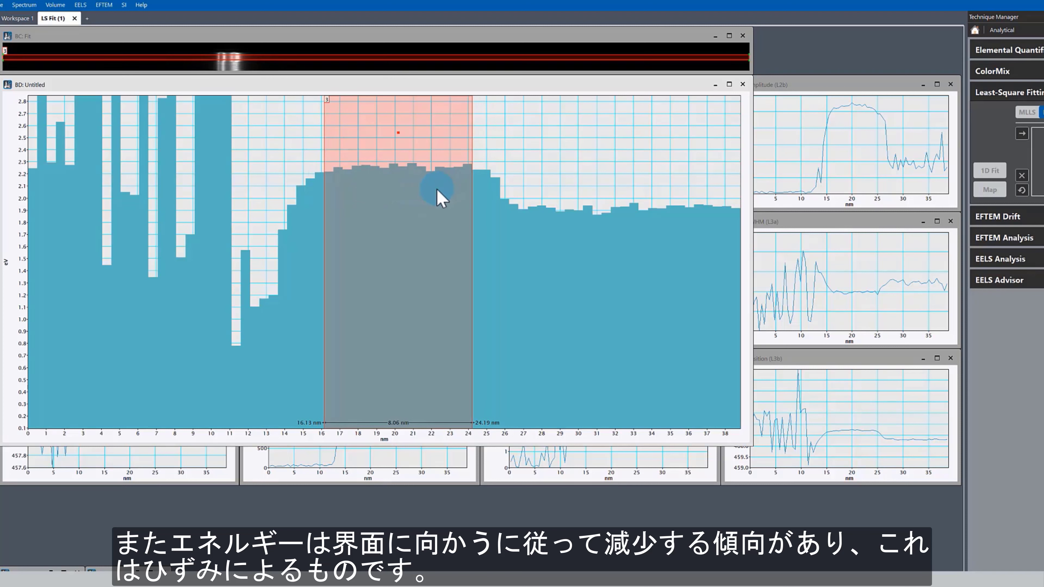
# Step: Narrow the ROI to about 3 nm and move it within the STO layer to examine the splitting towards the interface
pyautogui.moveTo(457, 186); pyautogui.dragTo(302, 186)
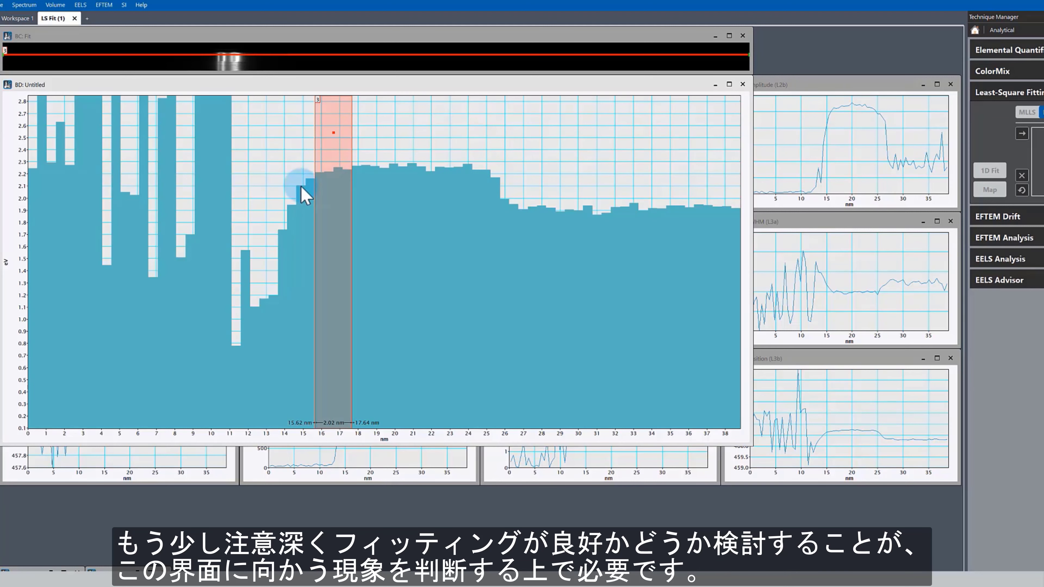
pyautogui.moveTo(301, 186); pyautogui.dragTo(391, 177)
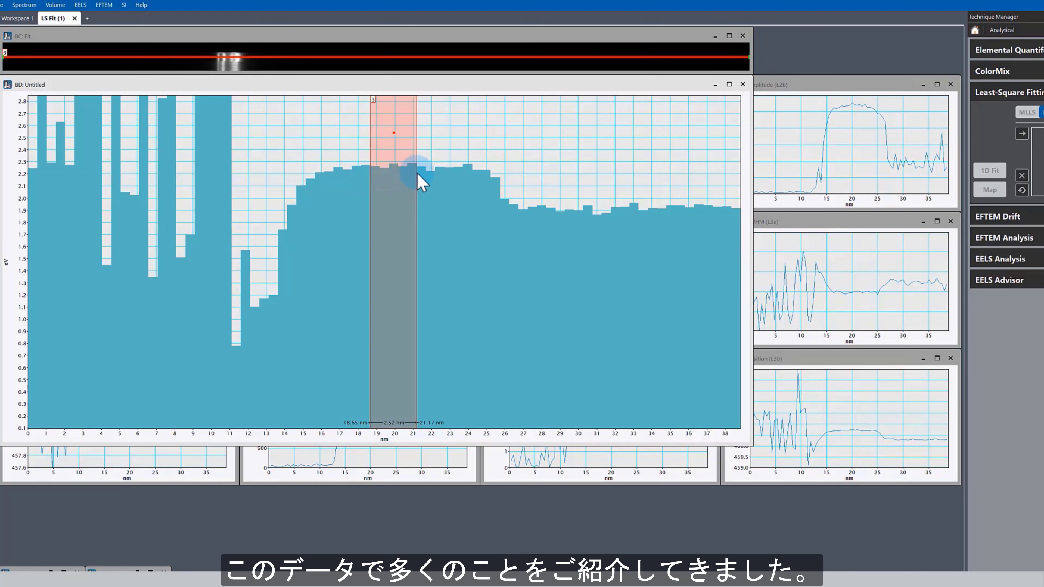
pyautogui.moveTo(420, 176)
pyautogui.mouseDown()
pyautogui.moveTo(386, 181)
pyautogui.moveTo(412, 170)
pyautogui.mouseUp()
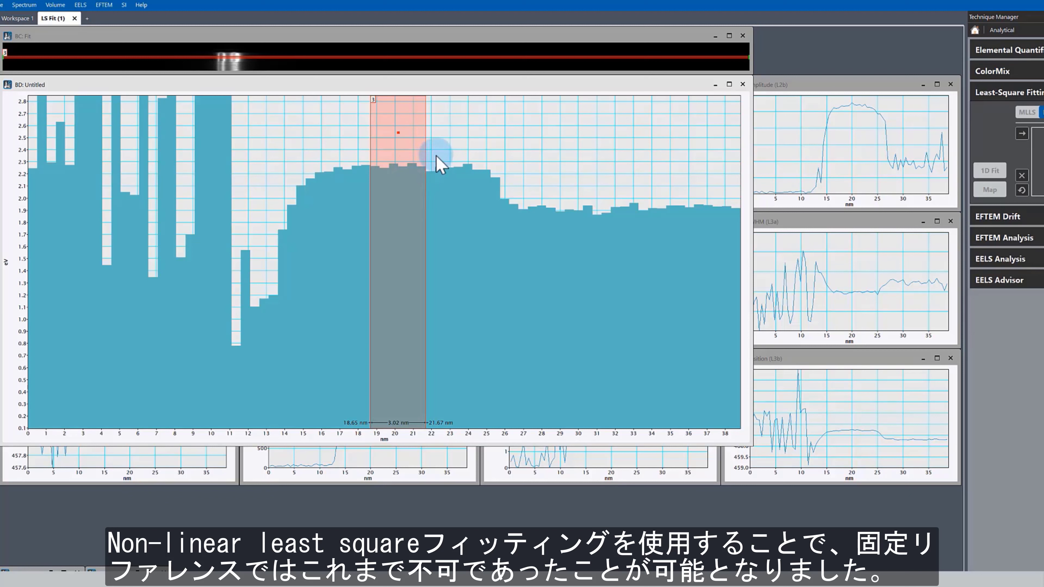
pyautogui.moveTo(416, 177); pyautogui.dragTo(445, 166)
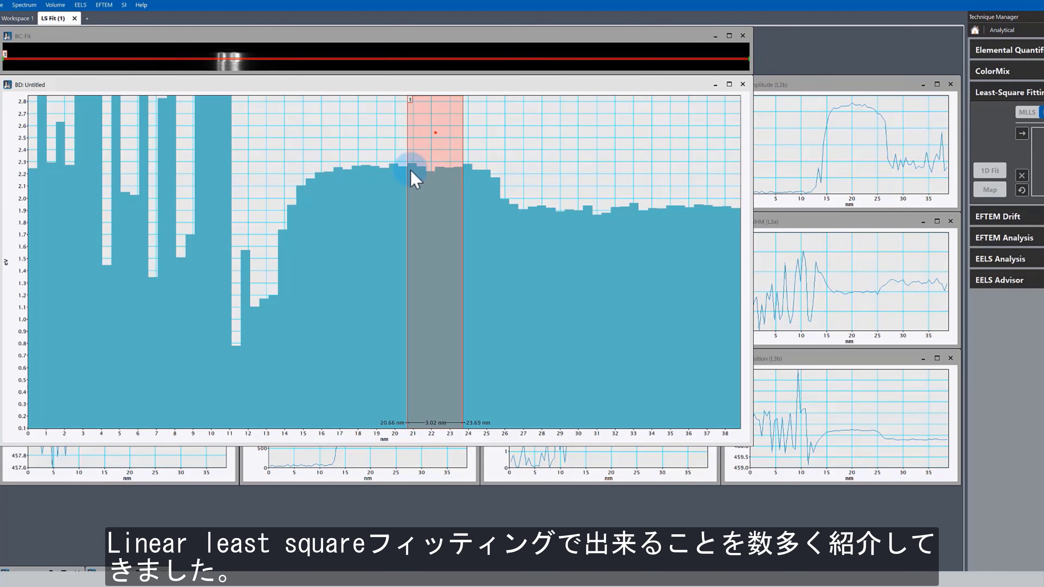